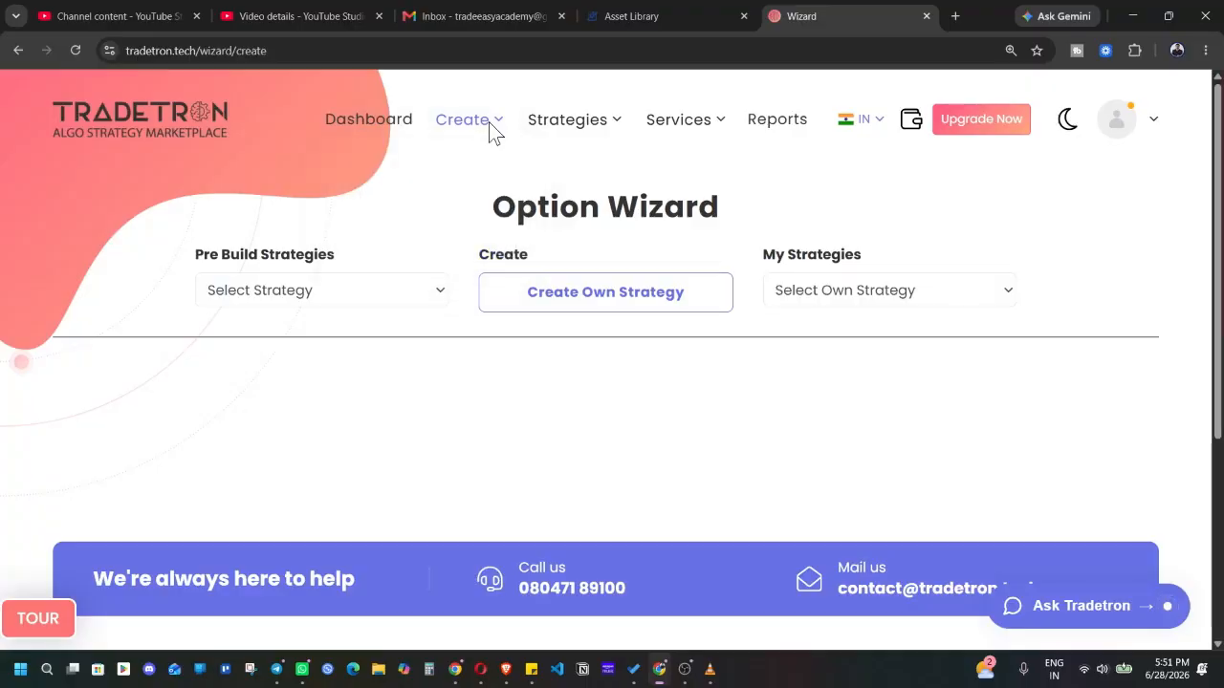
# Step: Open the advanced strategy creation form
pyautogui.click(488, 134)
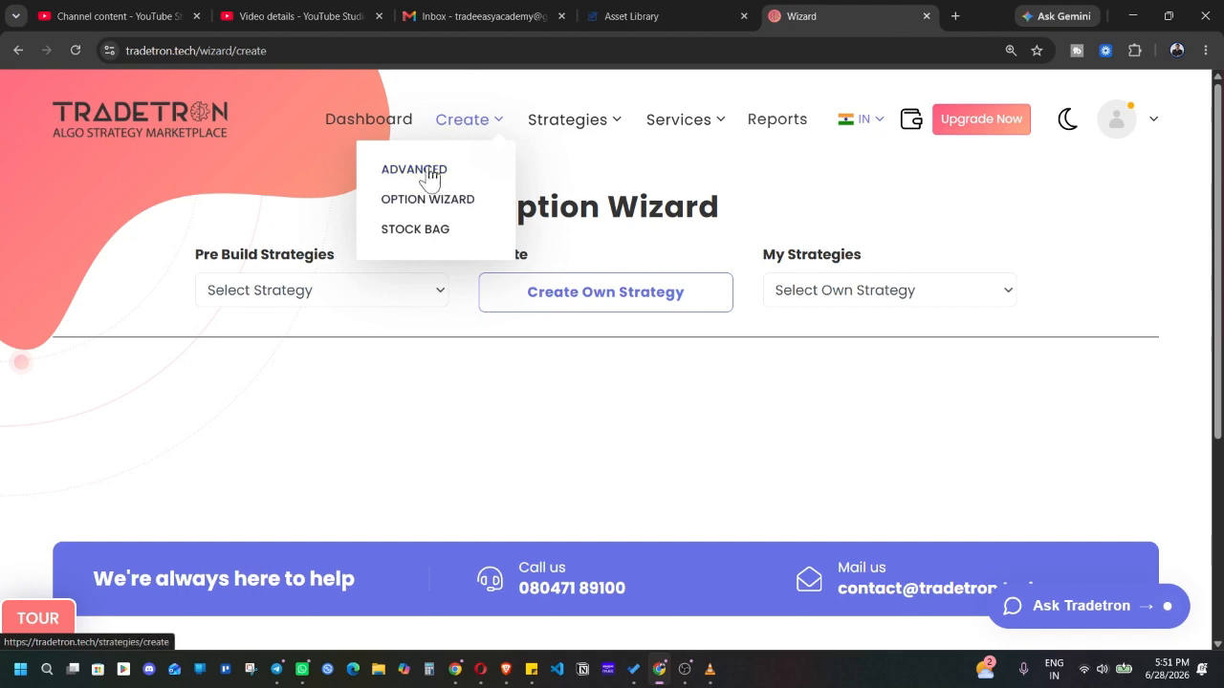
pyautogui.click(425, 172)
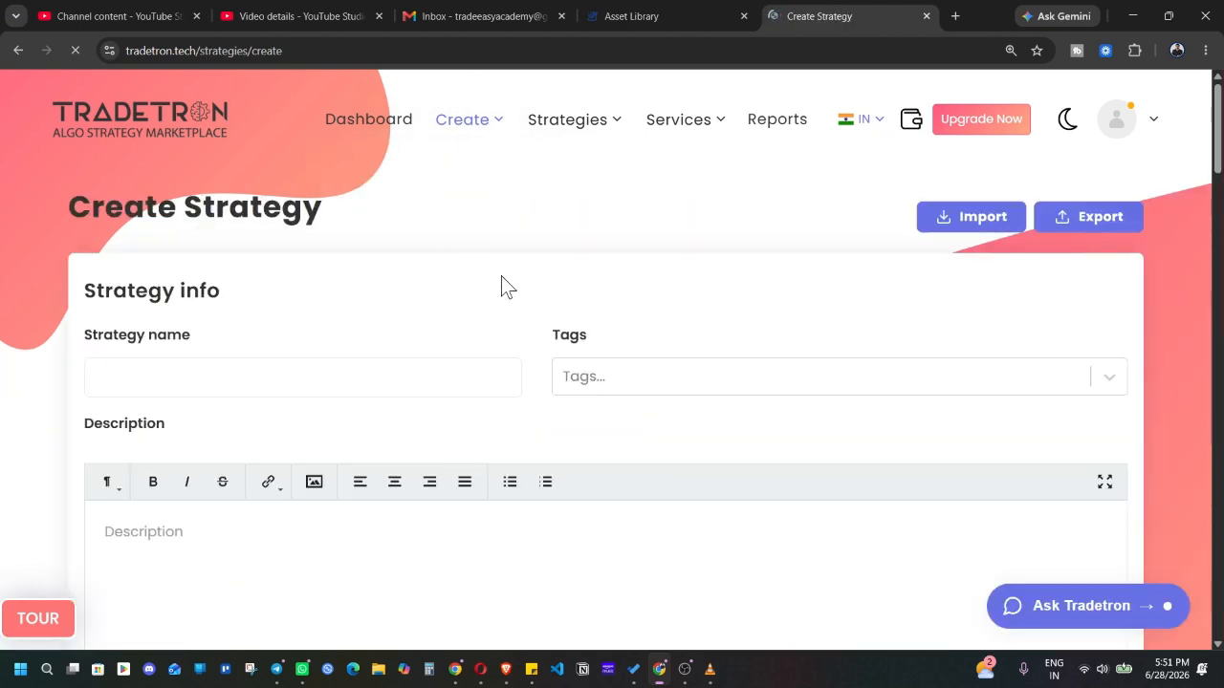
pyautogui.scroll(-3, 295, 342)
pyautogui.scroll(3, 347, 339)
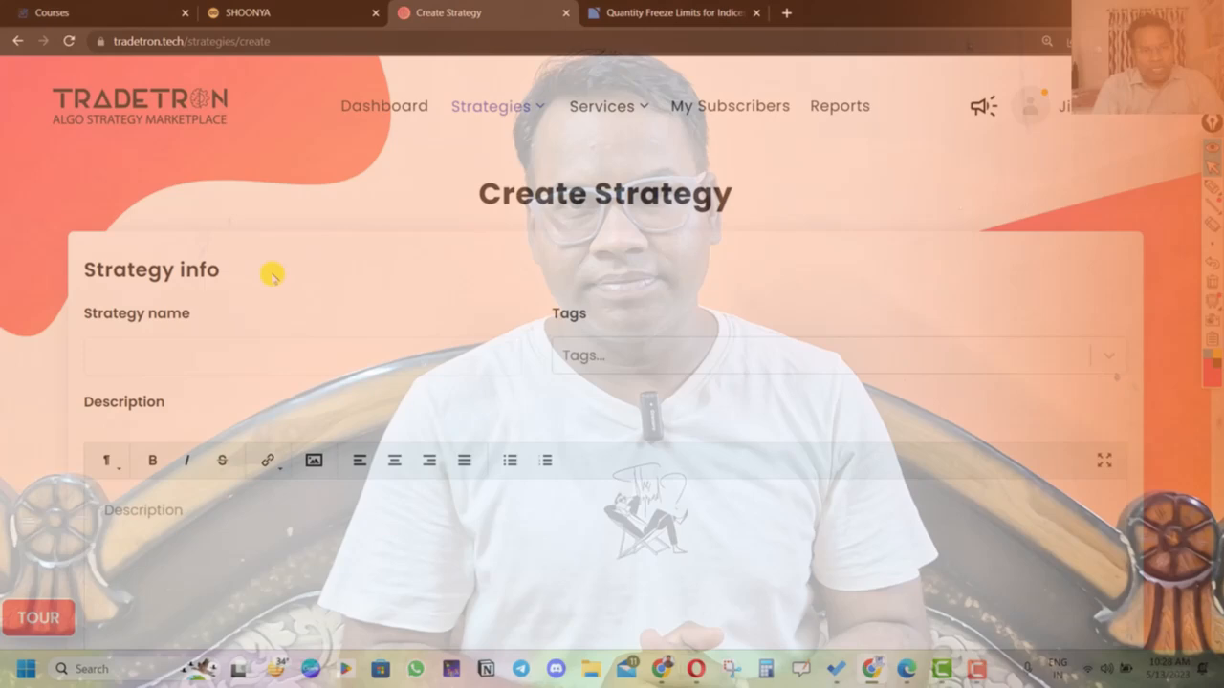
# Step: Examine the Strategy info section, including the strategy name, the available tags and the description field
pyautogui.moveTo(273, 273); pyautogui.dragTo(76, 284)
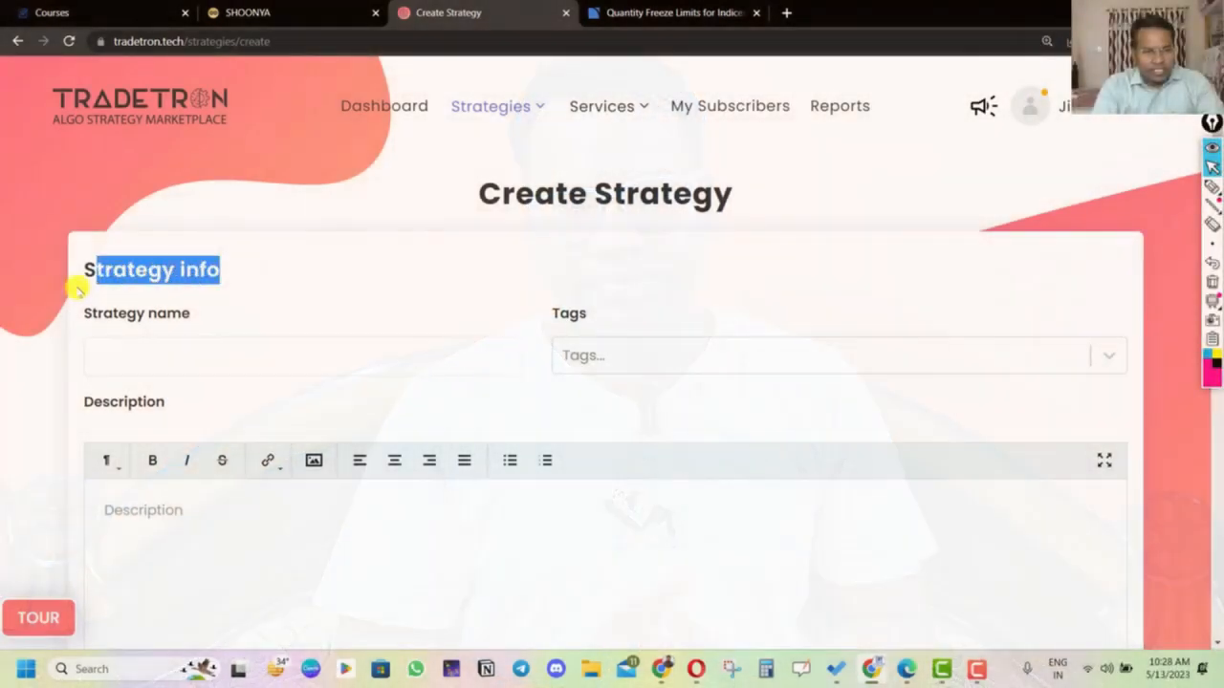
pyautogui.click(307, 295)
pyautogui.scroll(-1, 307, 296)
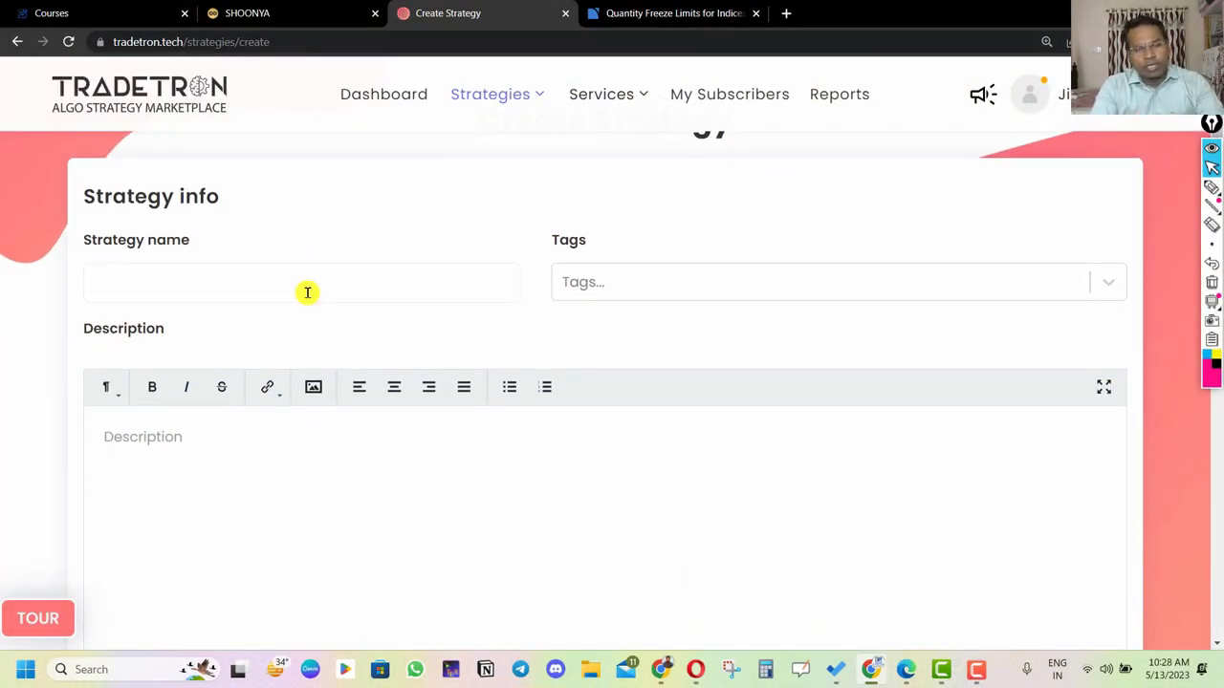
pyautogui.click(554, 283)
pyautogui.scroll(-1, 637, 396)
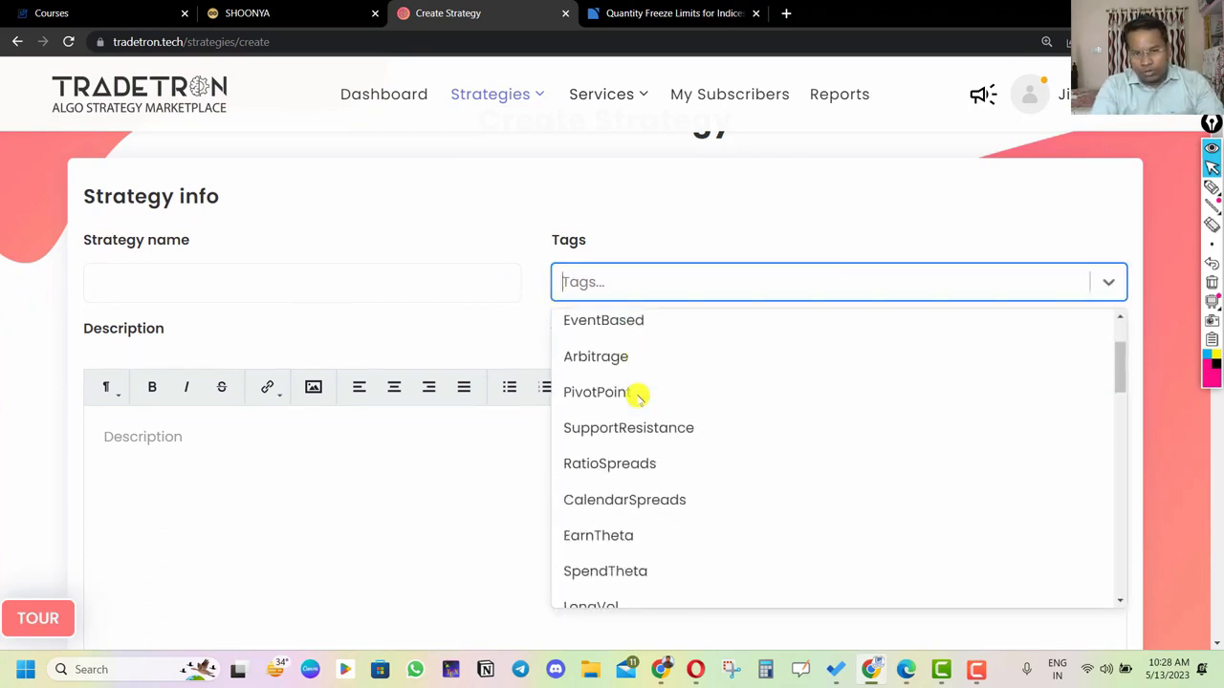
pyautogui.click(336, 525)
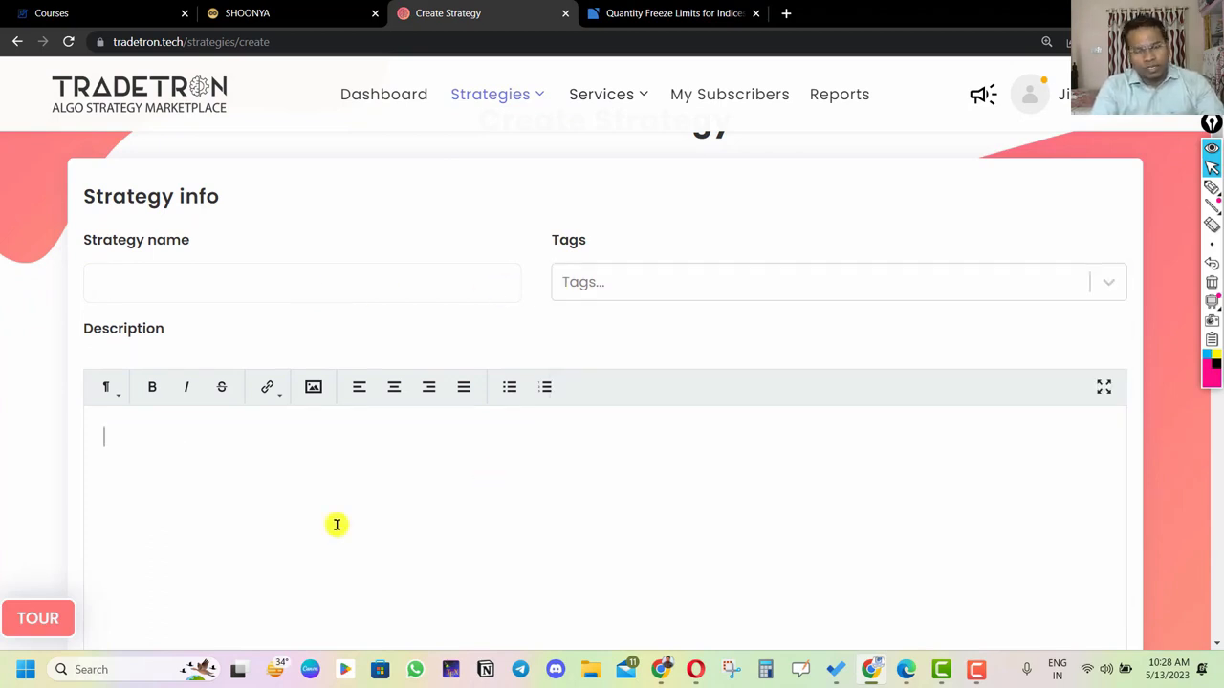
pyautogui.scroll(-1, 336, 525)
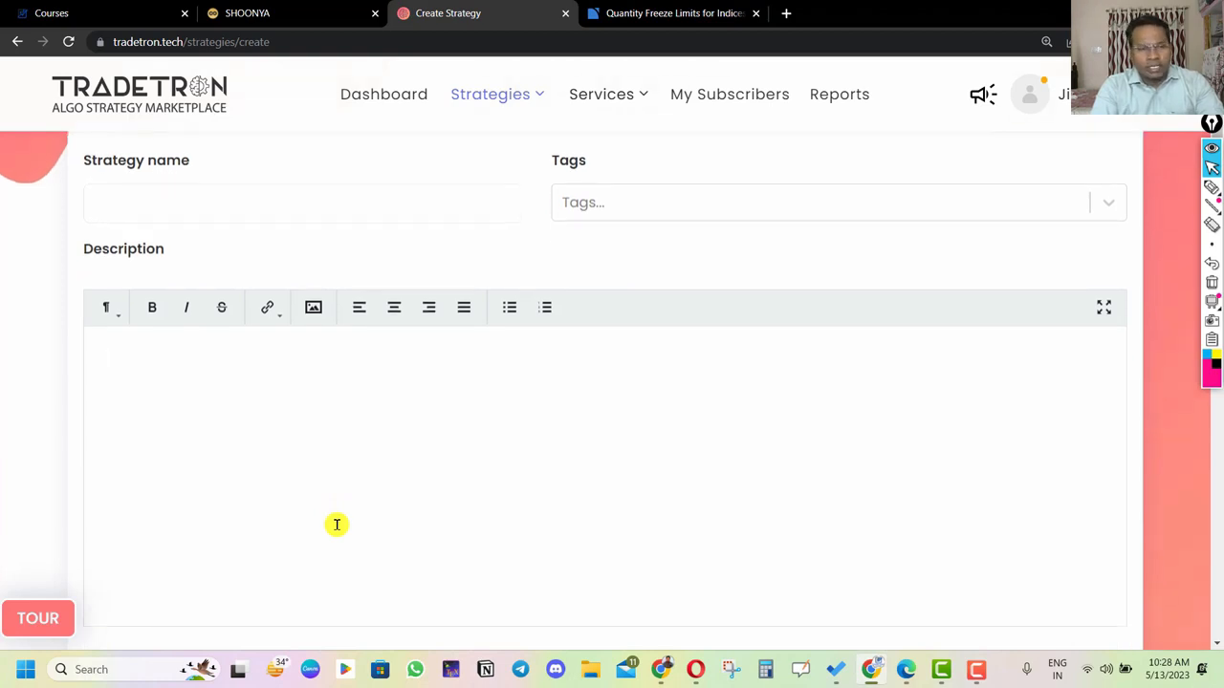
pyautogui.moveTo(182, 259); pyautogui.dragTo(51, 256)
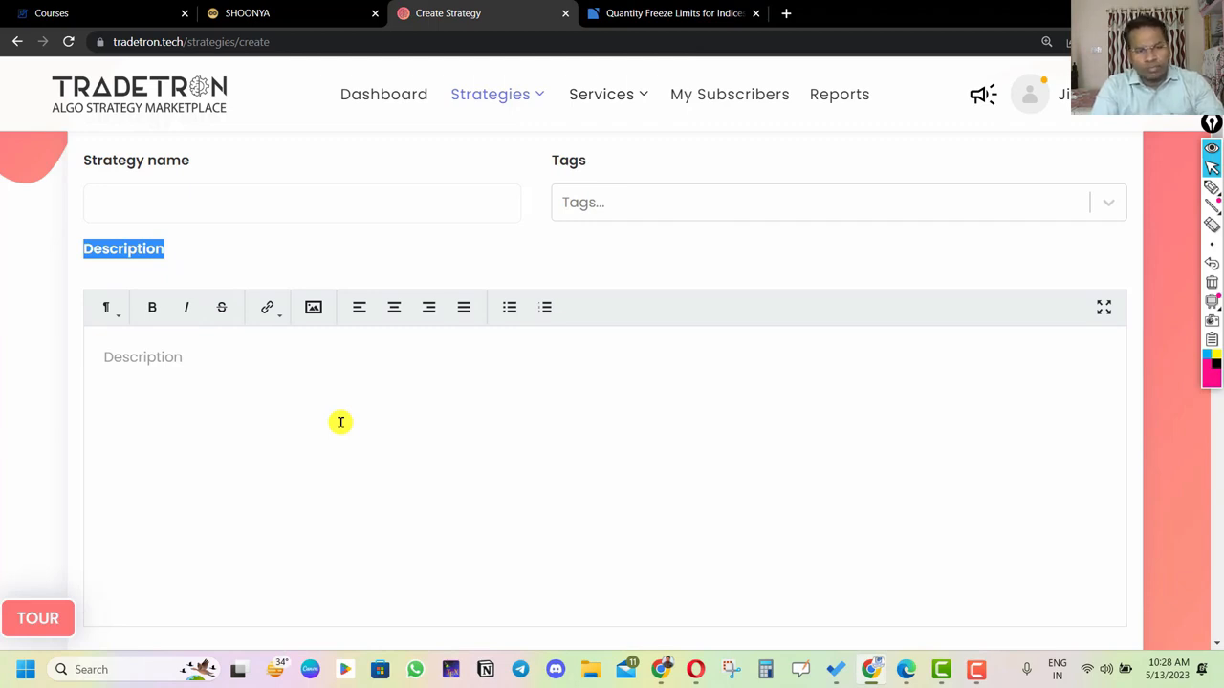
pyautogui.click(340, 422)
pyautogui.scroll(-2, 340, 422)
pyautogui.scroll(1, 340, 422)
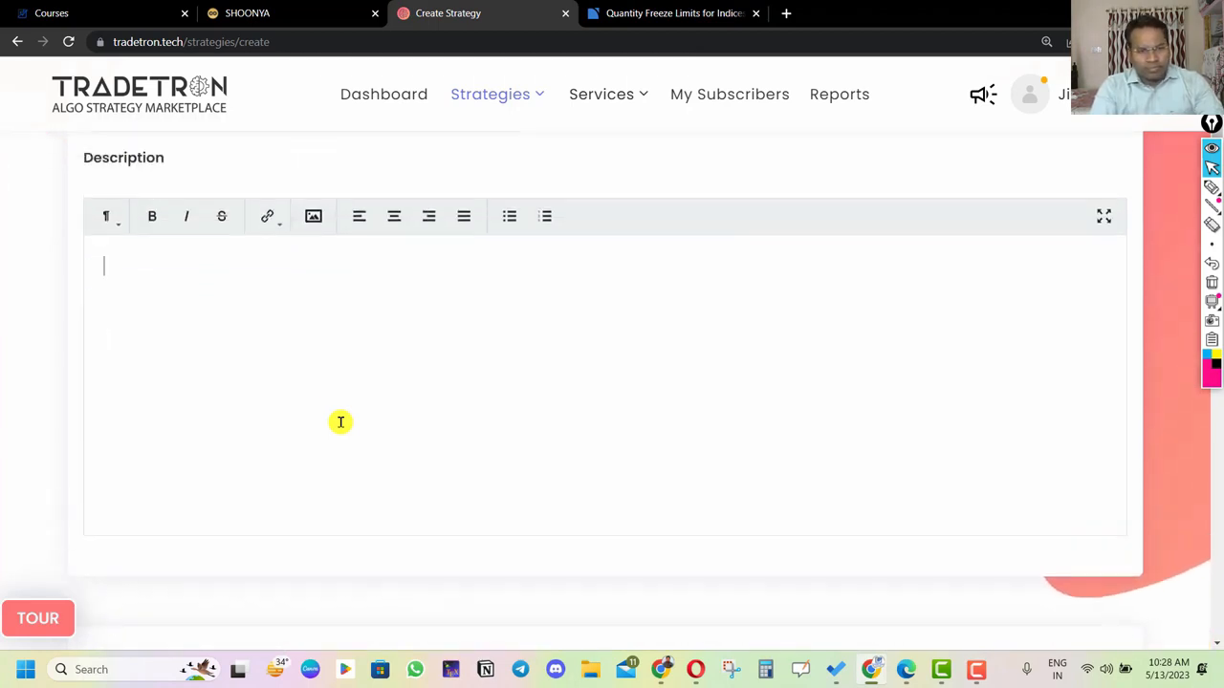
pyautogui.scroll(1, 341, 421)
pyautogui.scroll(-2, 341, 422)
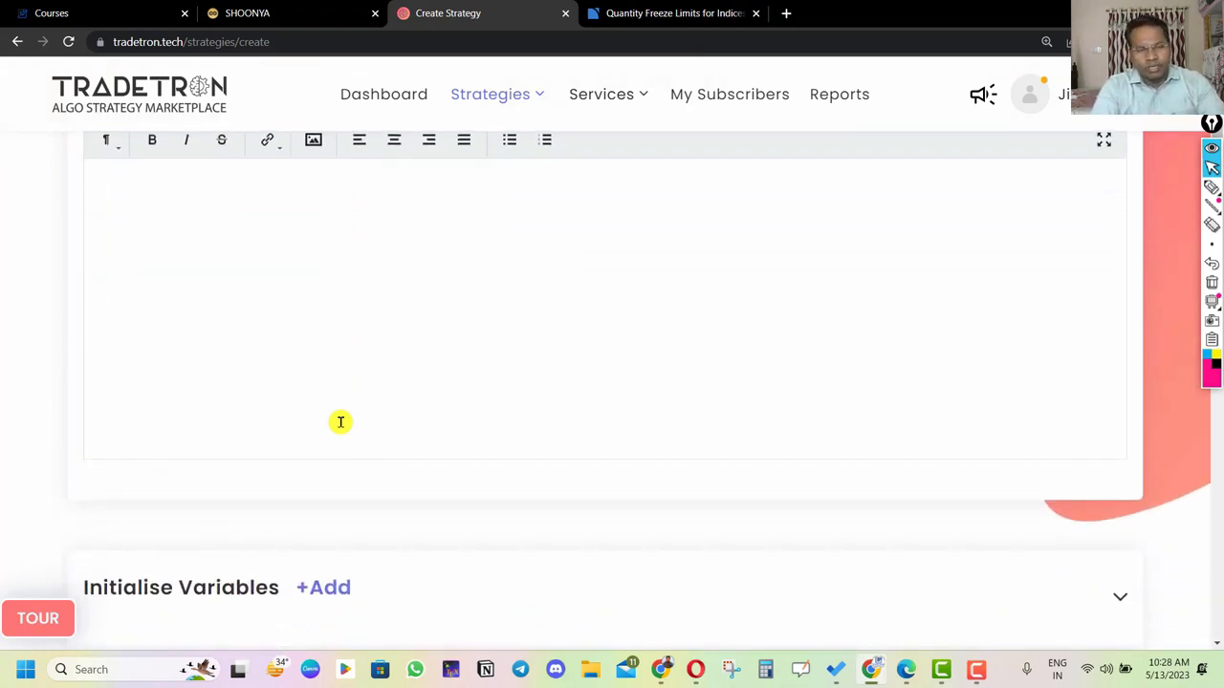
# Step: Expand the Initialise Variables section to view its columns and collapse it again
pyautogui.scroll(-2, 340, 422)
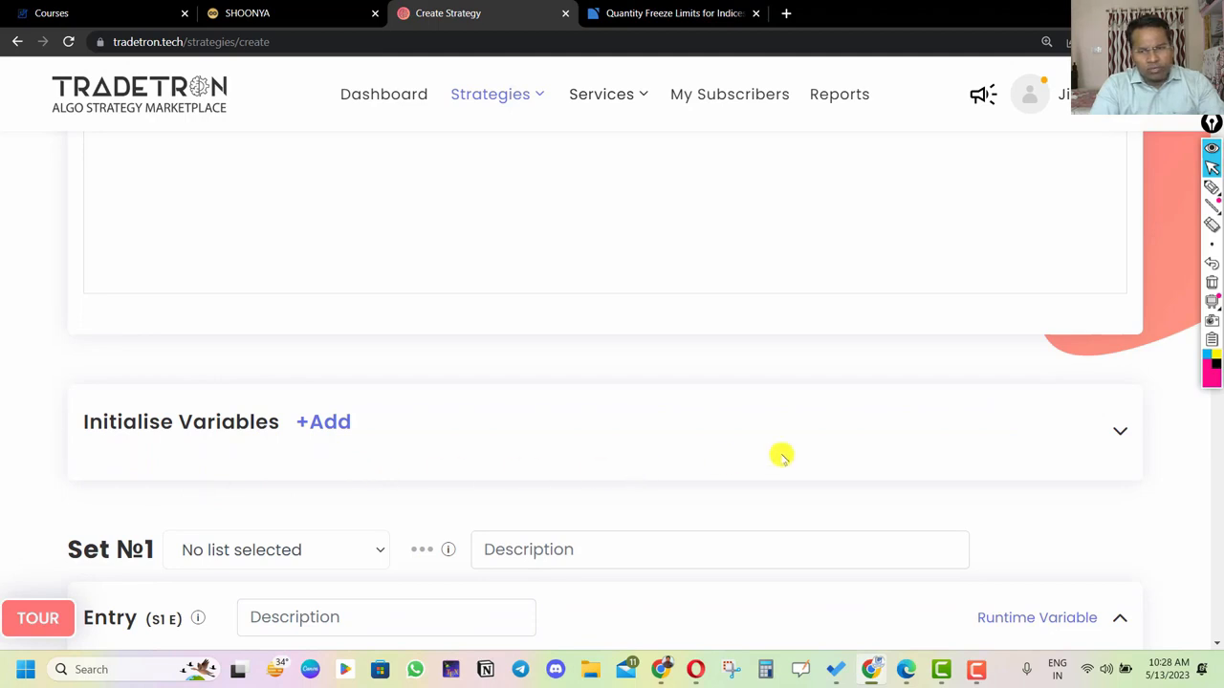
pyautogui.click(1121, 432)
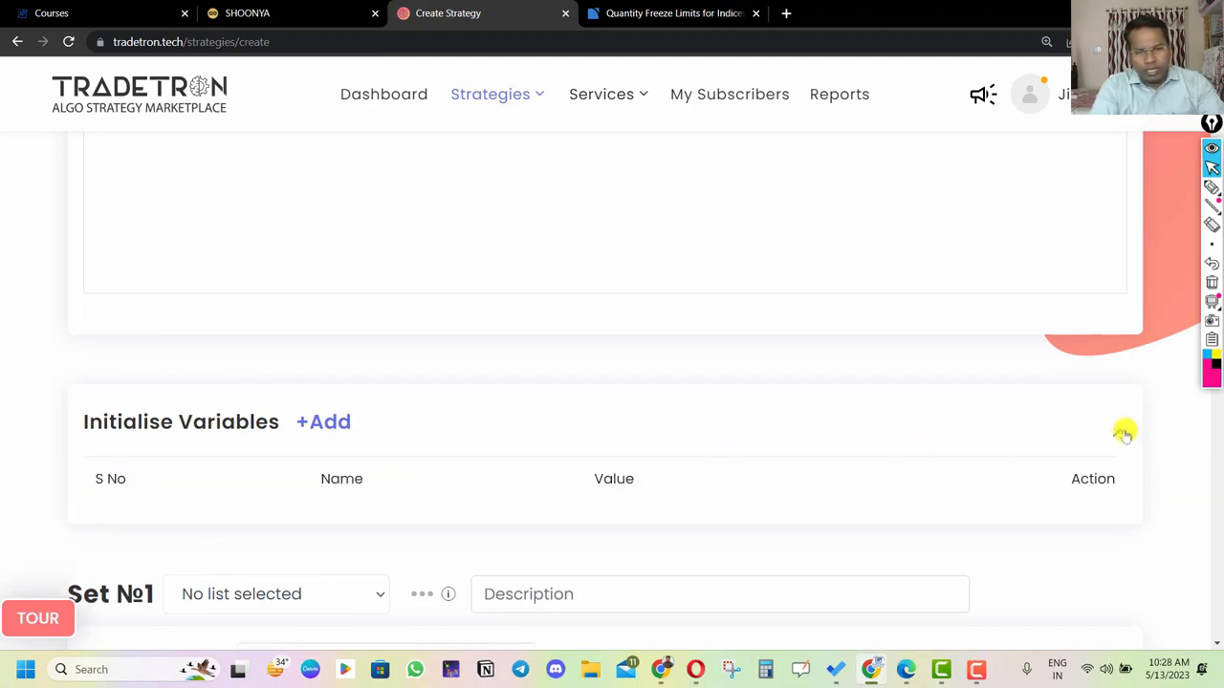
pyautogui.click(1123, 433)
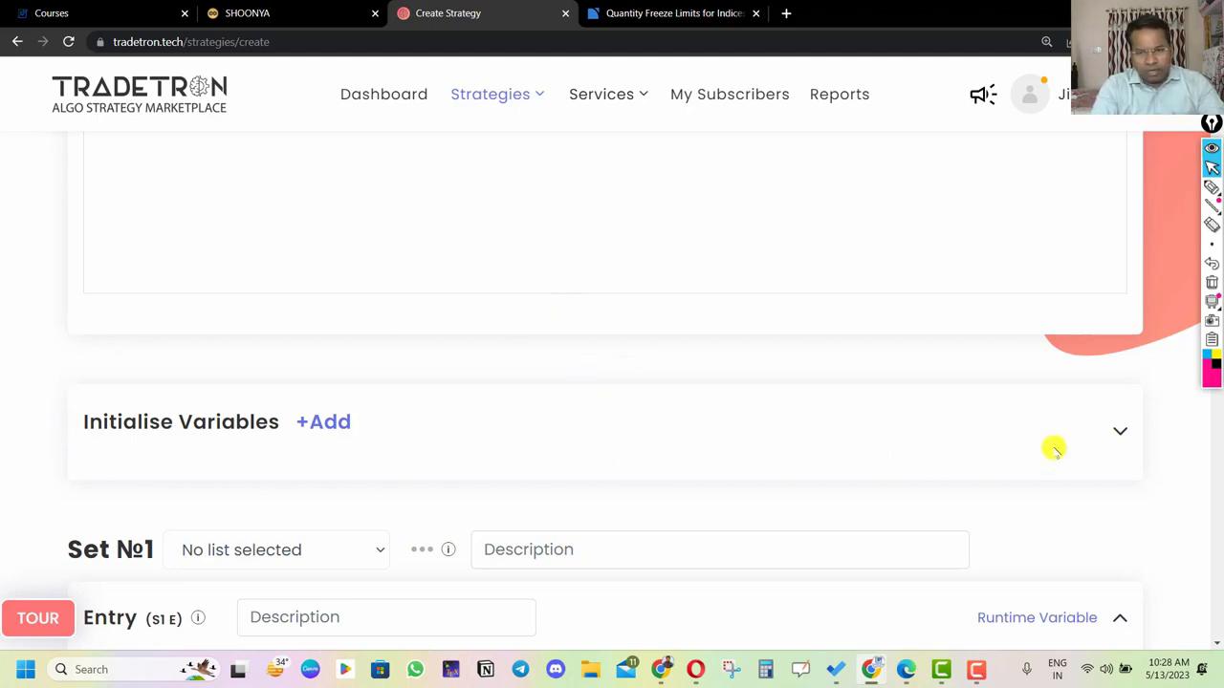
# Step: Examine the strategy blocks of Set 1: Entry with its conditions and positions, Repair, Overnight Protection and Universal Exit
pyautogui.scroll(-7, 1052, 449)
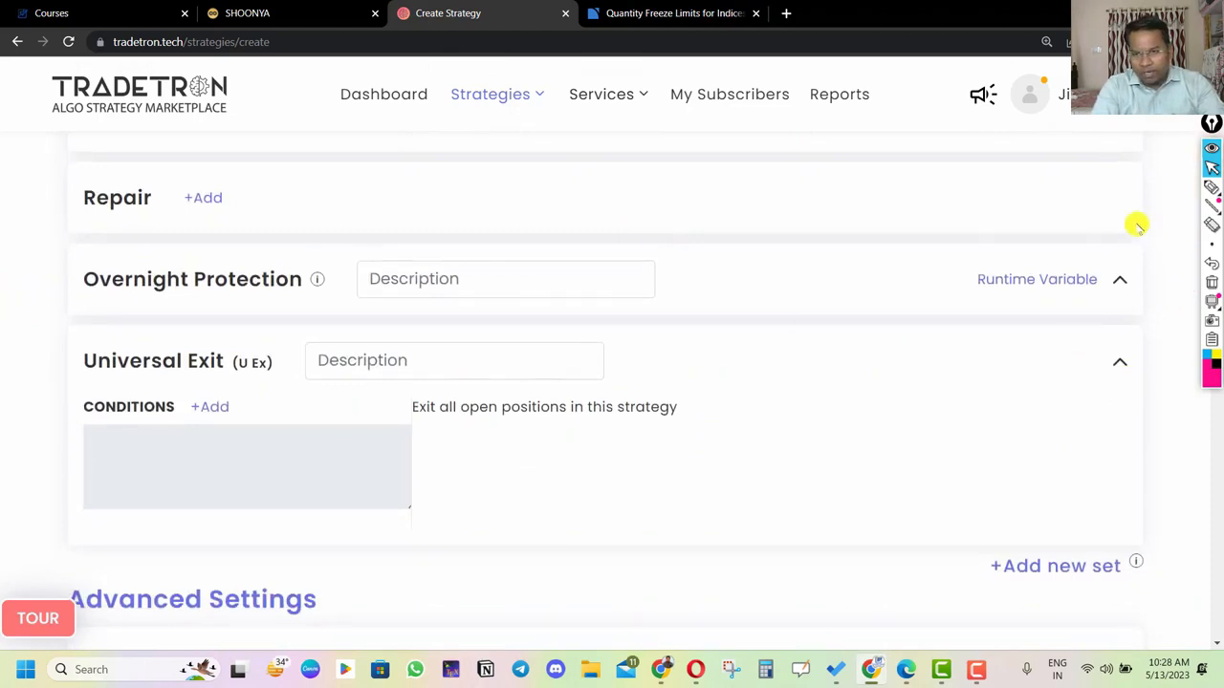
pyautogui.scroll(3, 603, 312)
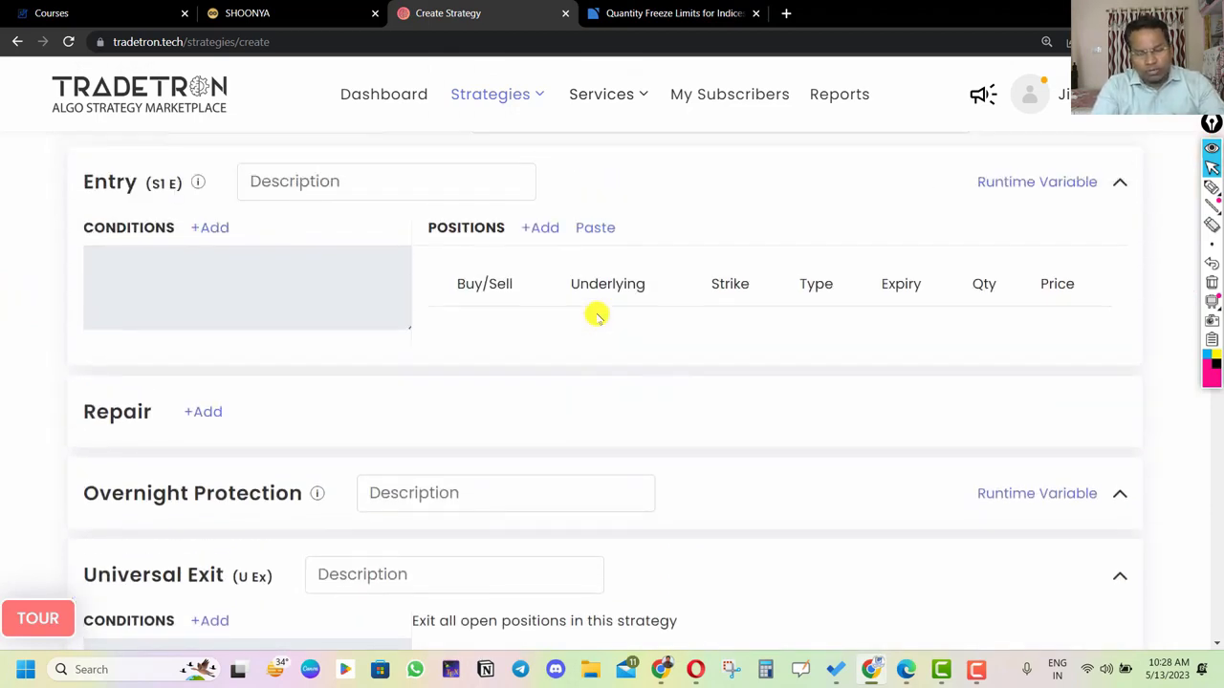
pyautogui.scroll(-3, 597, 316)
pyautogui.scroll(2, 597, 316)
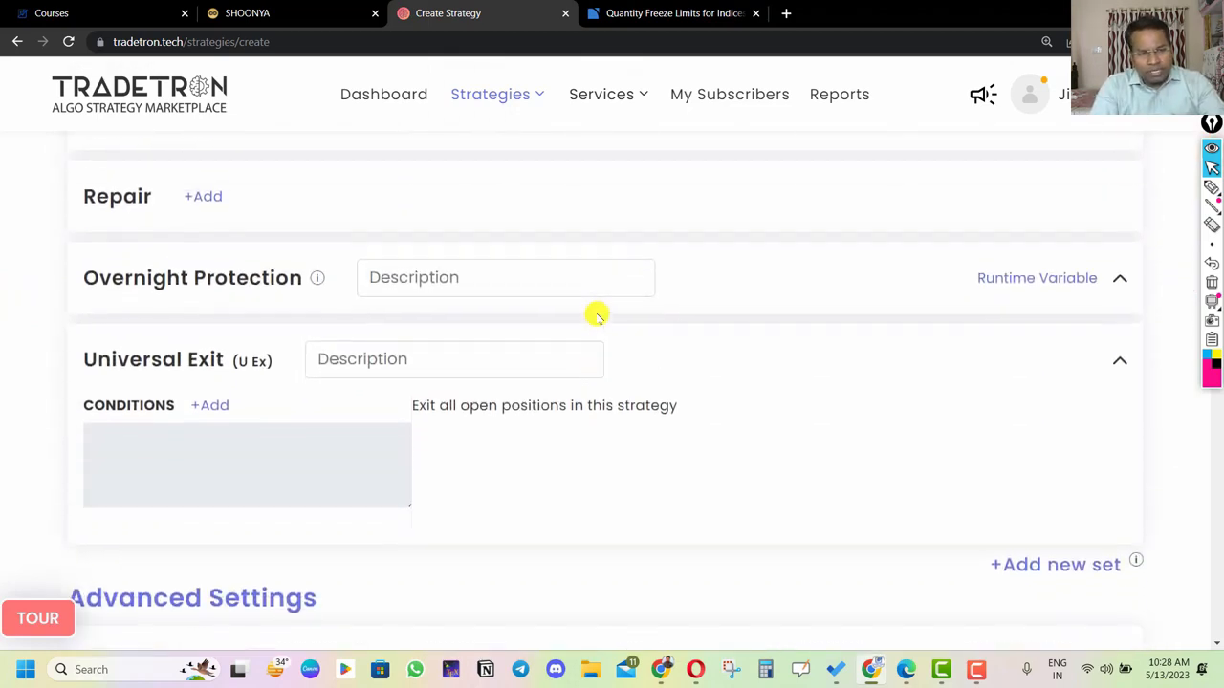
pyautogui.scroll(2, 596, 316)
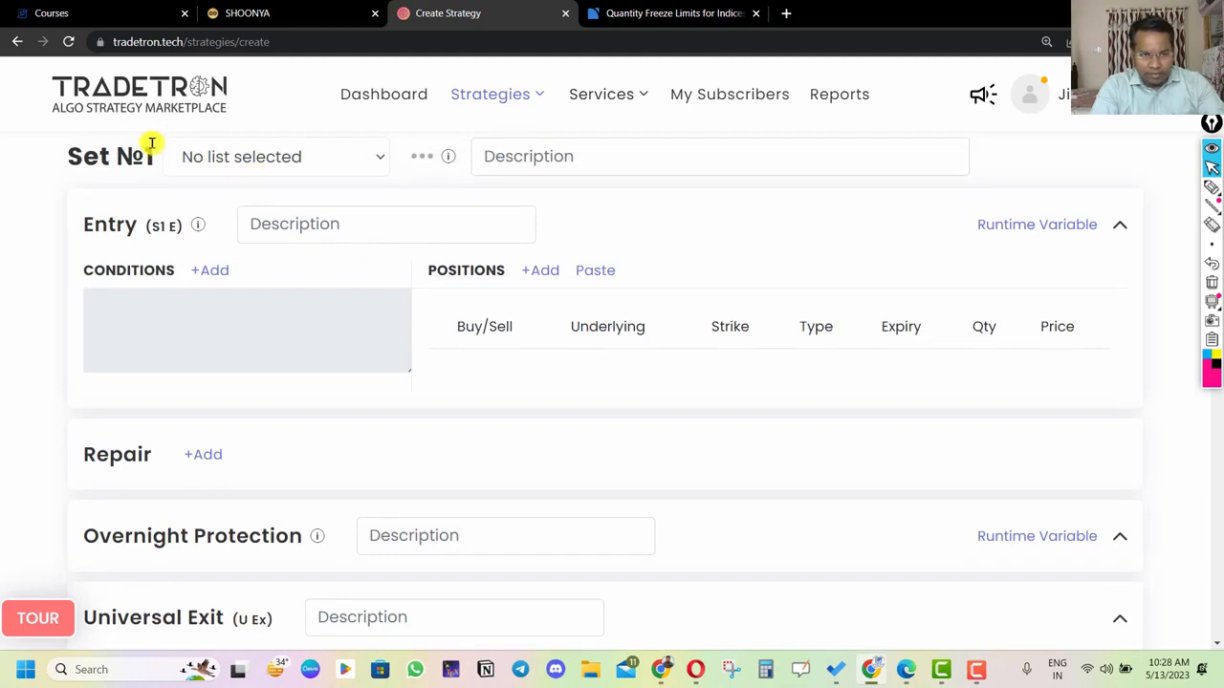
pyautogui.moveTo(154, 153); pyautogui.dragTo(91, 150)
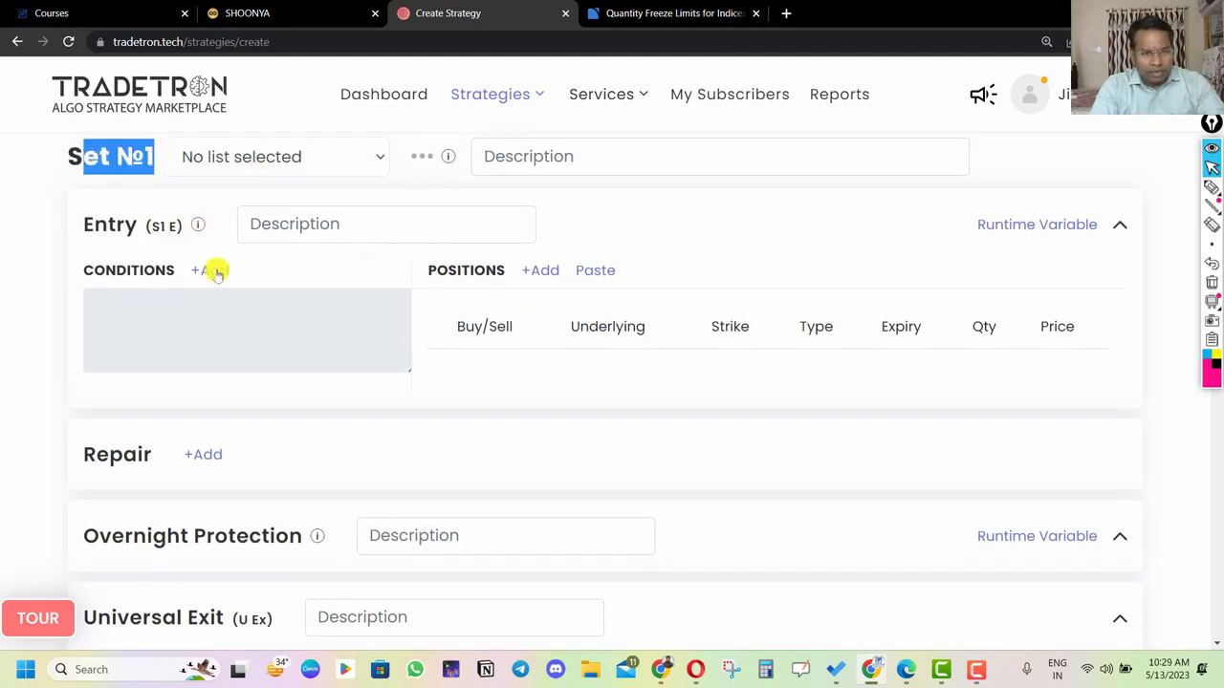
pyautogui.scroll(-2, 226, 481)
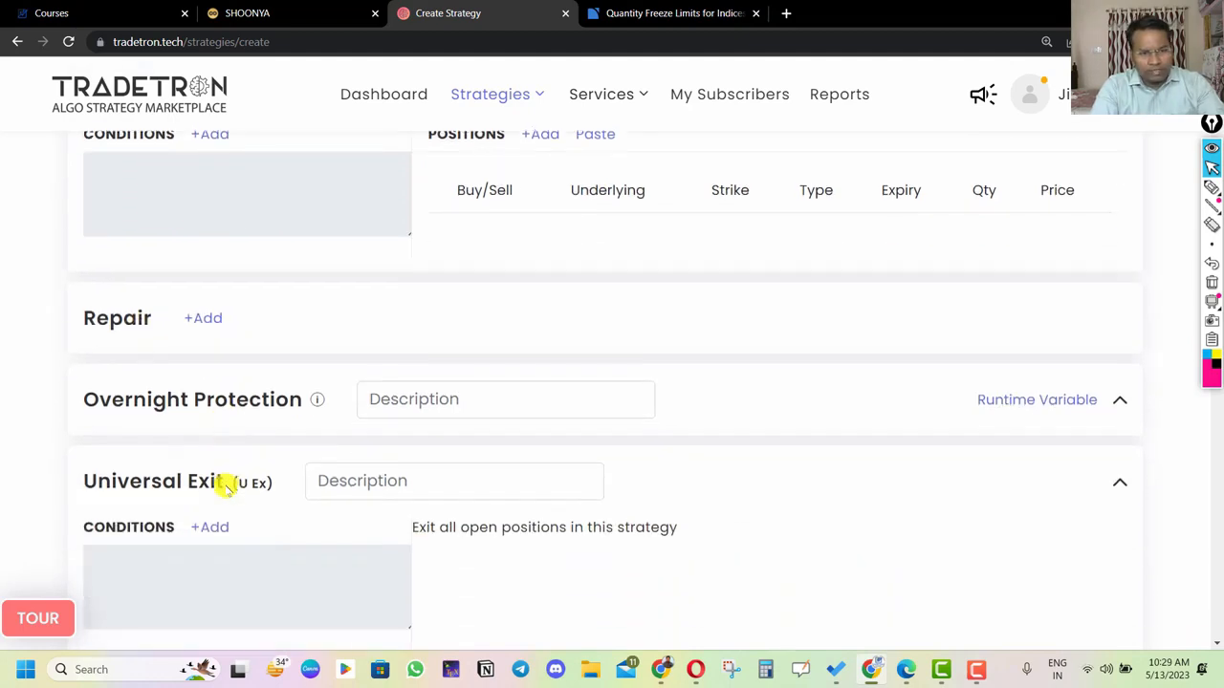
pyautogui.scroll(2, 226, 481)
pyautogui.scroll(1, 319, 513)
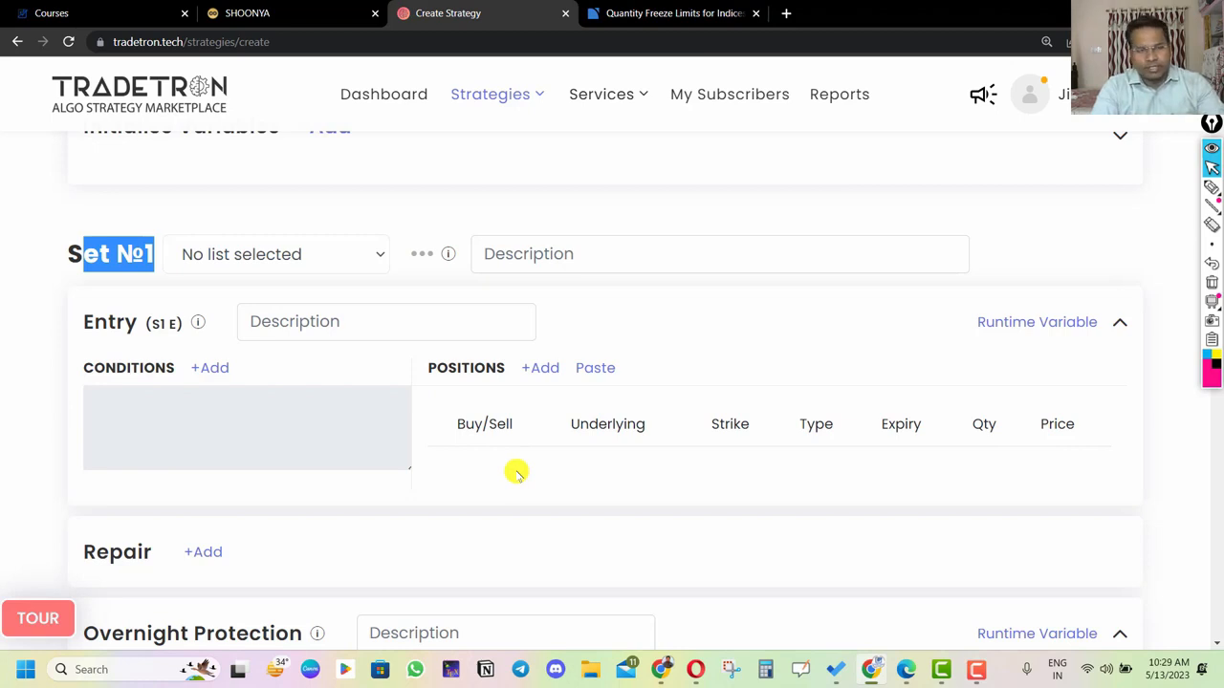
pyautogui.click(348, 433)
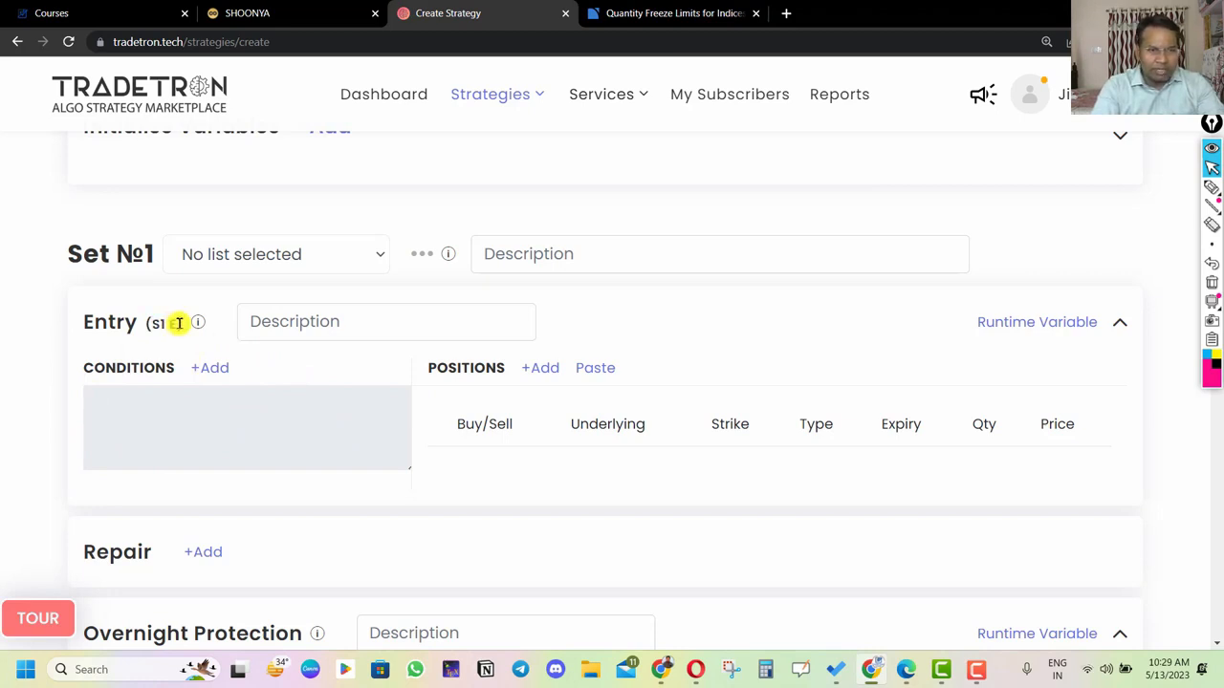
pyautogui.moveTo(173, 323); pyautogui.dragTo(74, 320)
pyautogui.moveTo(175, 368); pyautogui.dragTo(82, 373)
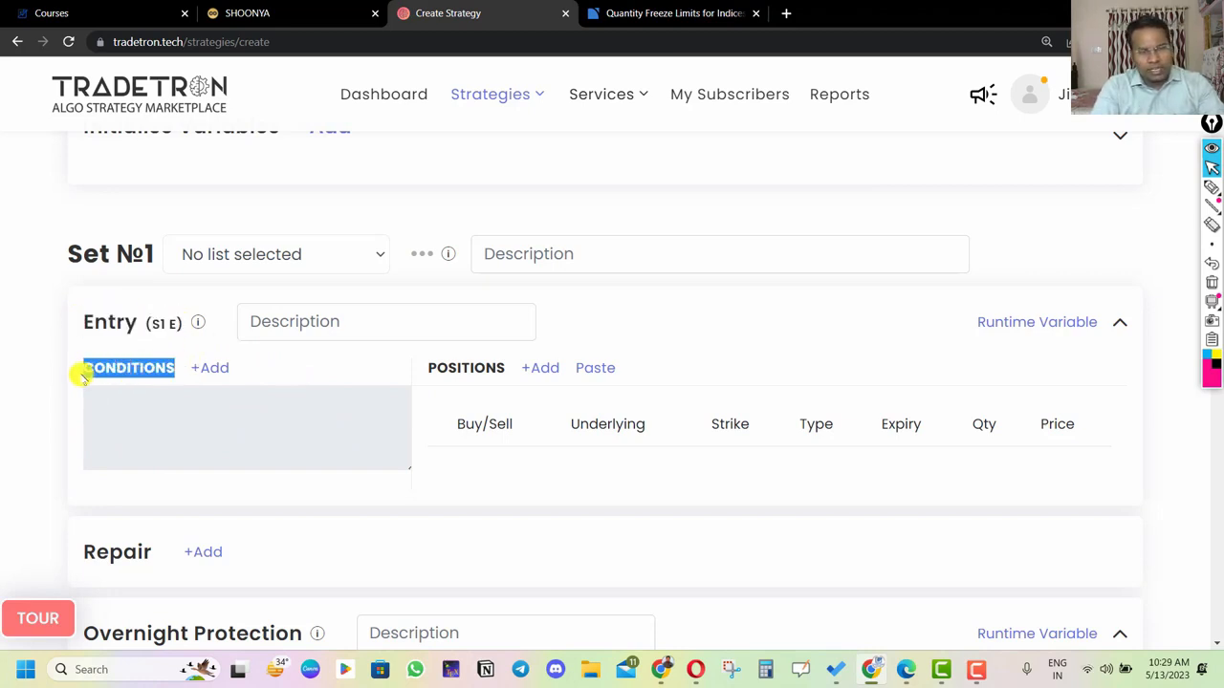
pyautogui.click(116, 417)
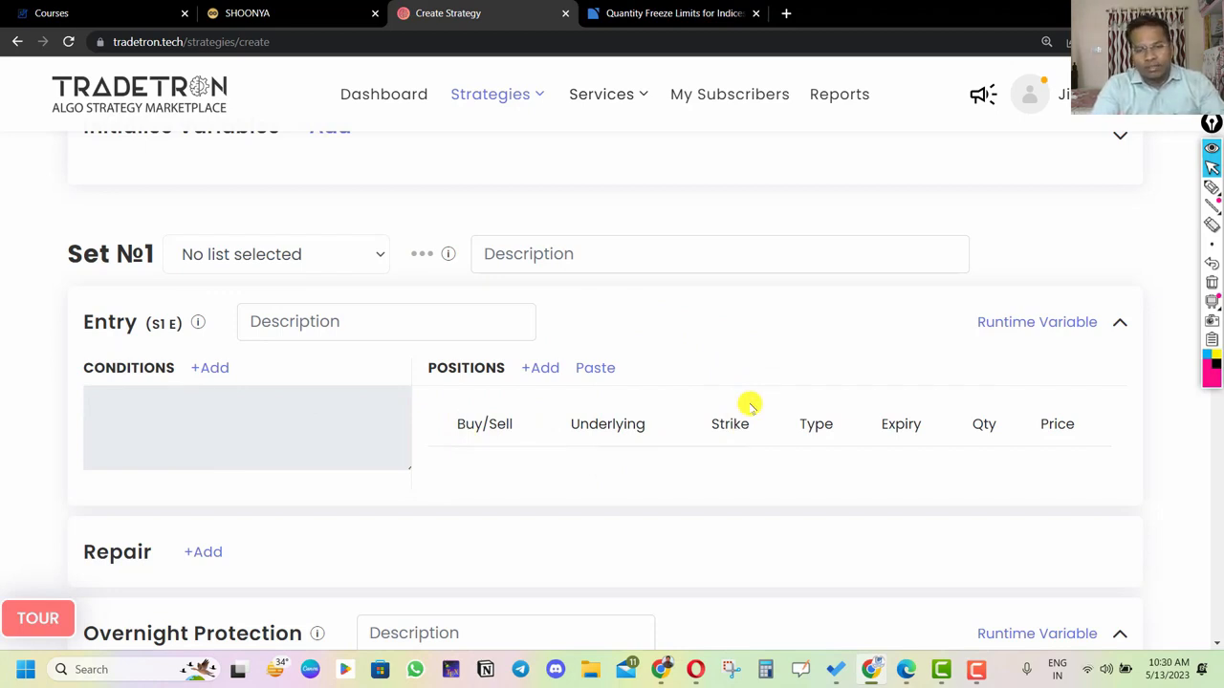
# Step: Start a new sell position in Set 1's Entry with exchange NFO and option type Call
pyautogui.click(545, 370)
pyautogui.click(793, 186)
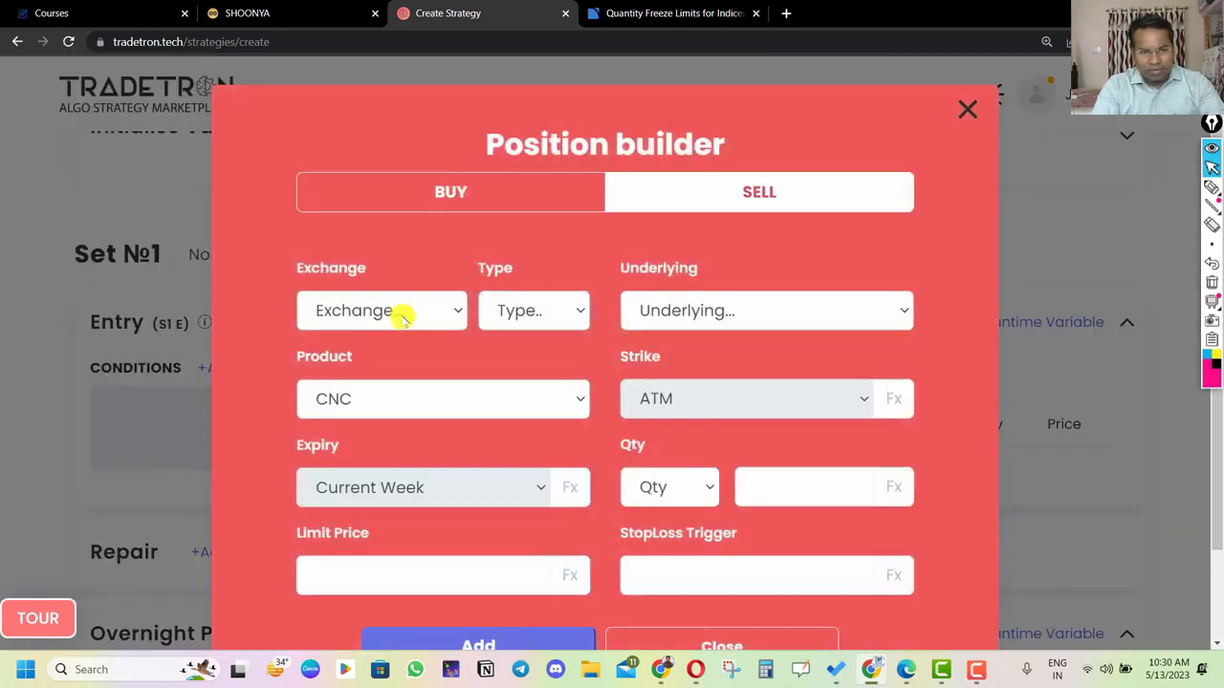
pyautogui.click(397, 316)
pyautogui.click(381, 417)
pyautogui.click(543, 309)
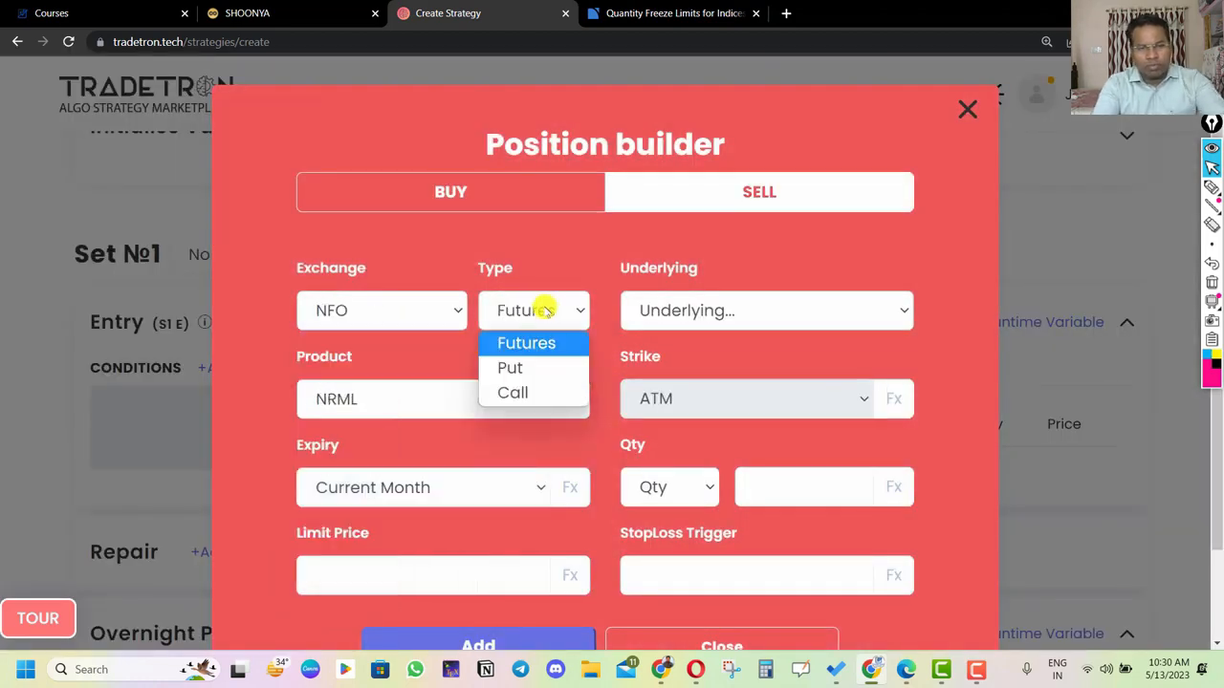
pyautogui.press('Down')
pyautogui.press('Down')
pyautogui.press('Return')
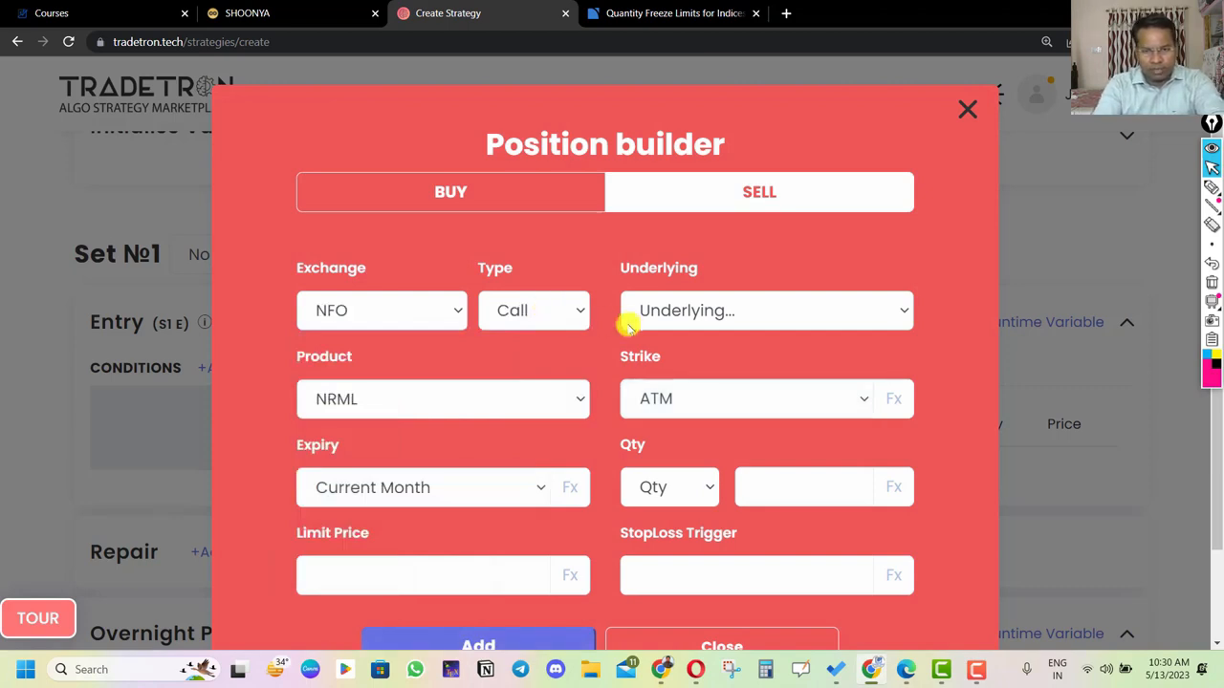
# Step: Set the call position's underlying to NIFTY 50 and its quantity to 1 lot, and add it to the Entry positions
pyautogui.click(660, 314)
pyautogui.write('nifty')
pyautogui.press('Return')
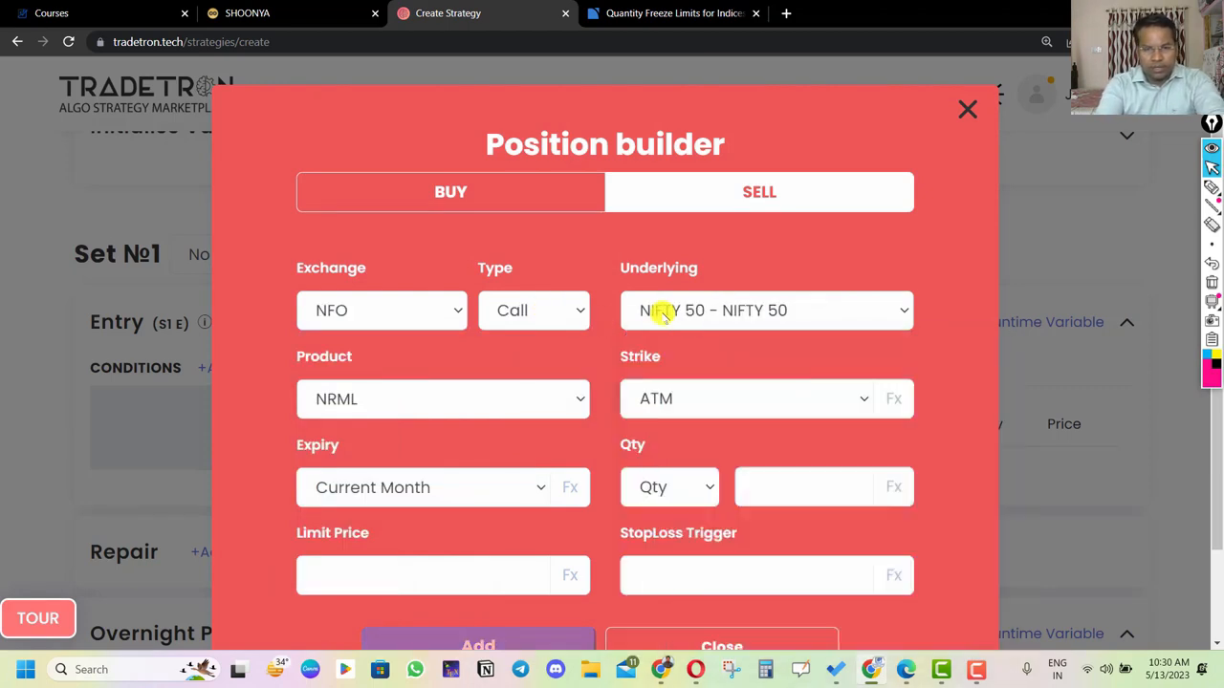
pyautogui.click(688, 487)
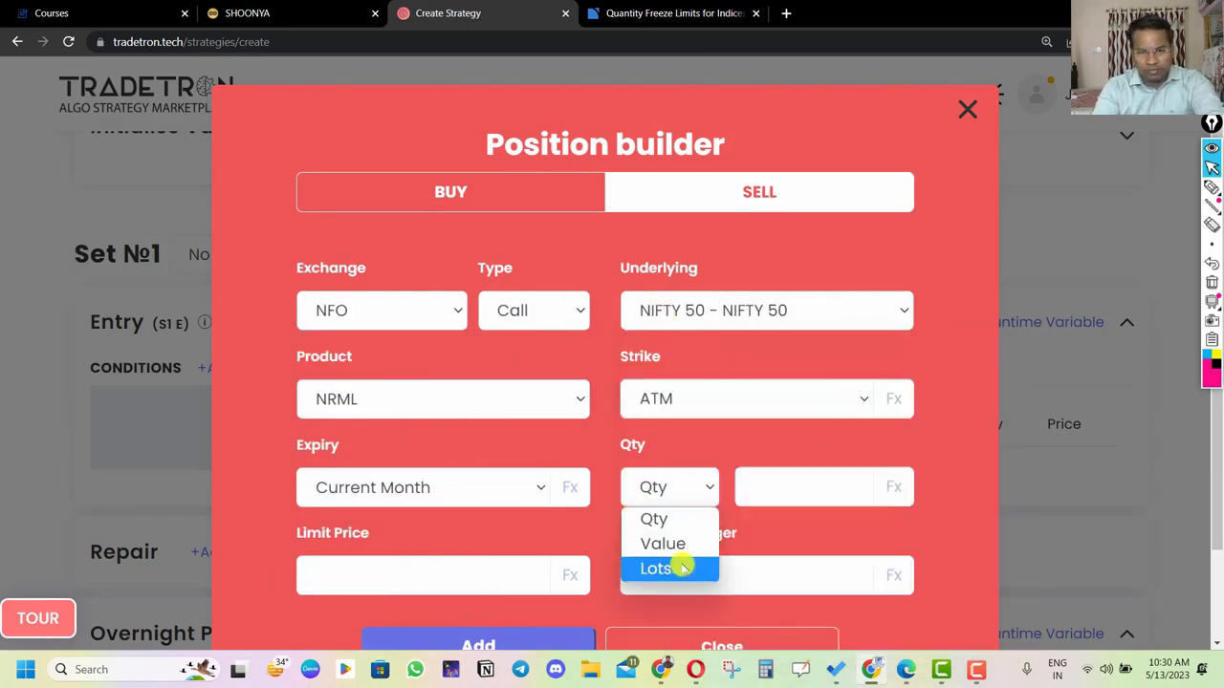
pyautogui.click(680, 567)
pyautogui.click(803, 491)
pyautogui.click(413, 634)
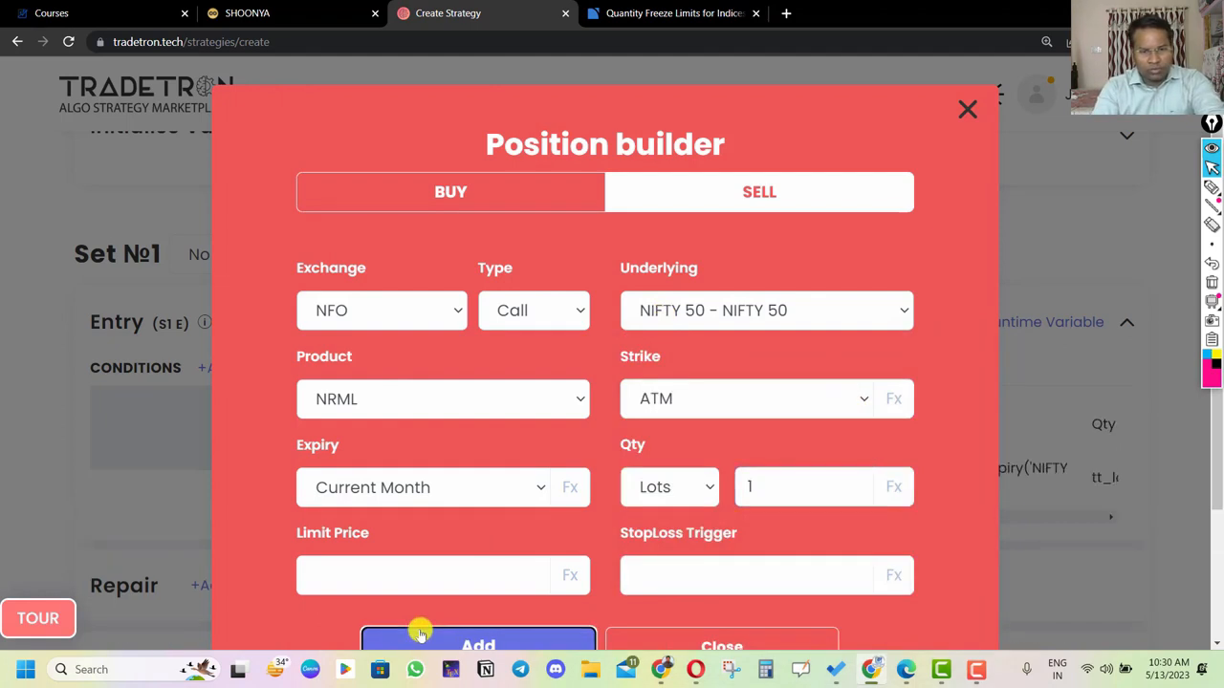
pyautogui.click(635, 636)
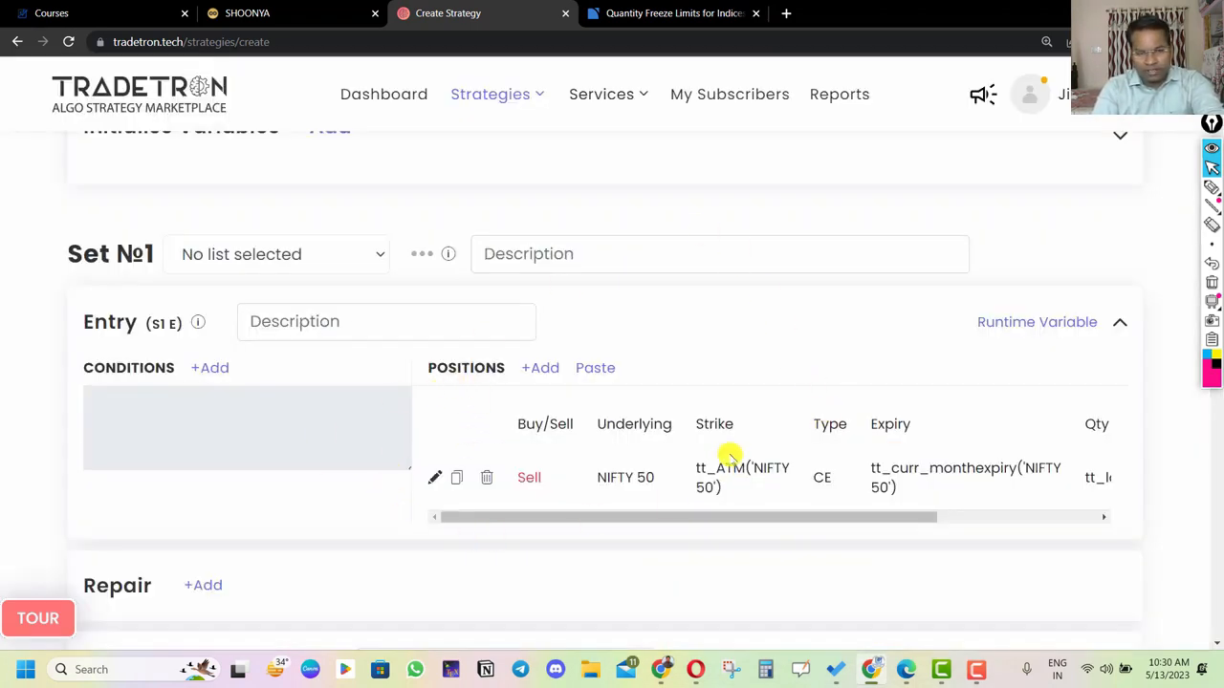
# Step: Duplicate the NIFTY 50 call leg within the Entry positions and set the copy's option type to Put
pyautogui.click(457, 477)
pyautogui.click(587, 371)
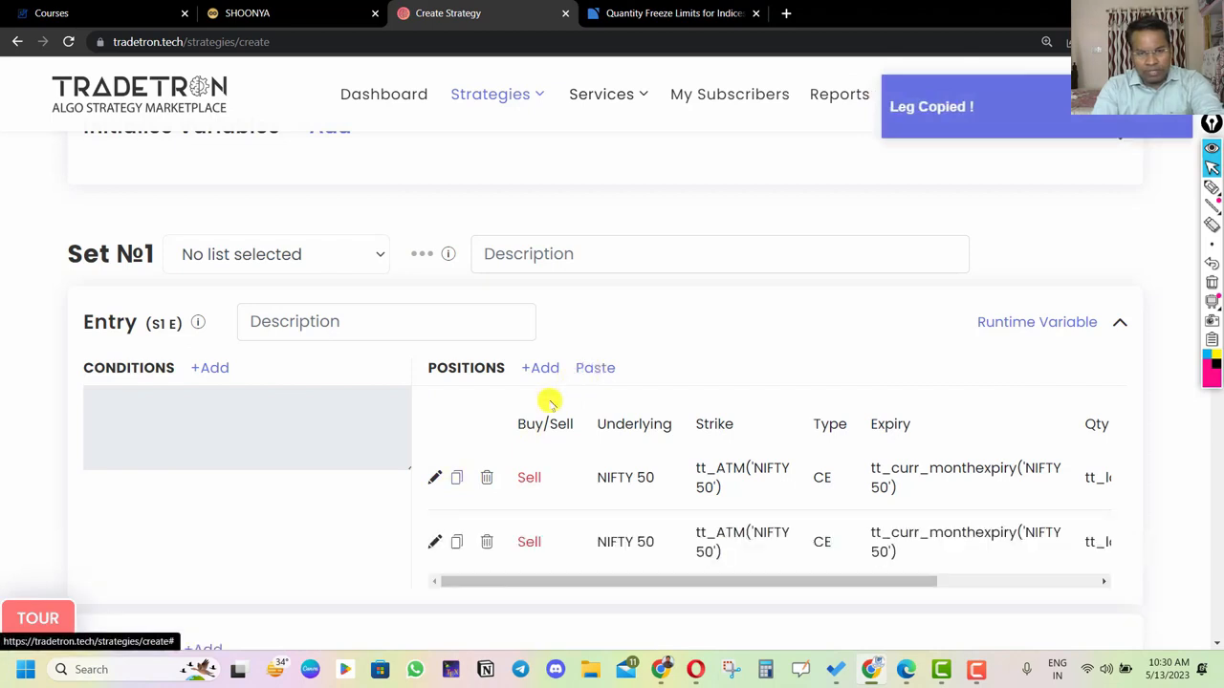
pyautogui.click(435, 542)
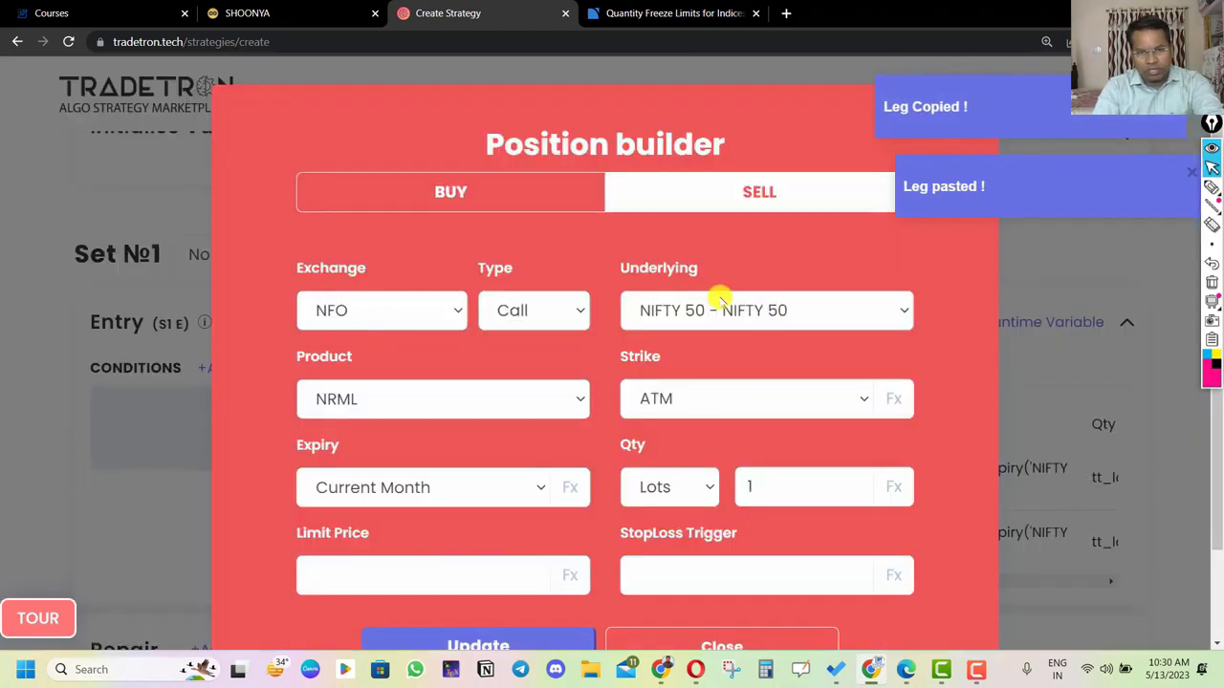
pyautogui.click(554, 308)
pyautogui.press('Up')
pyautogui.press('Return')
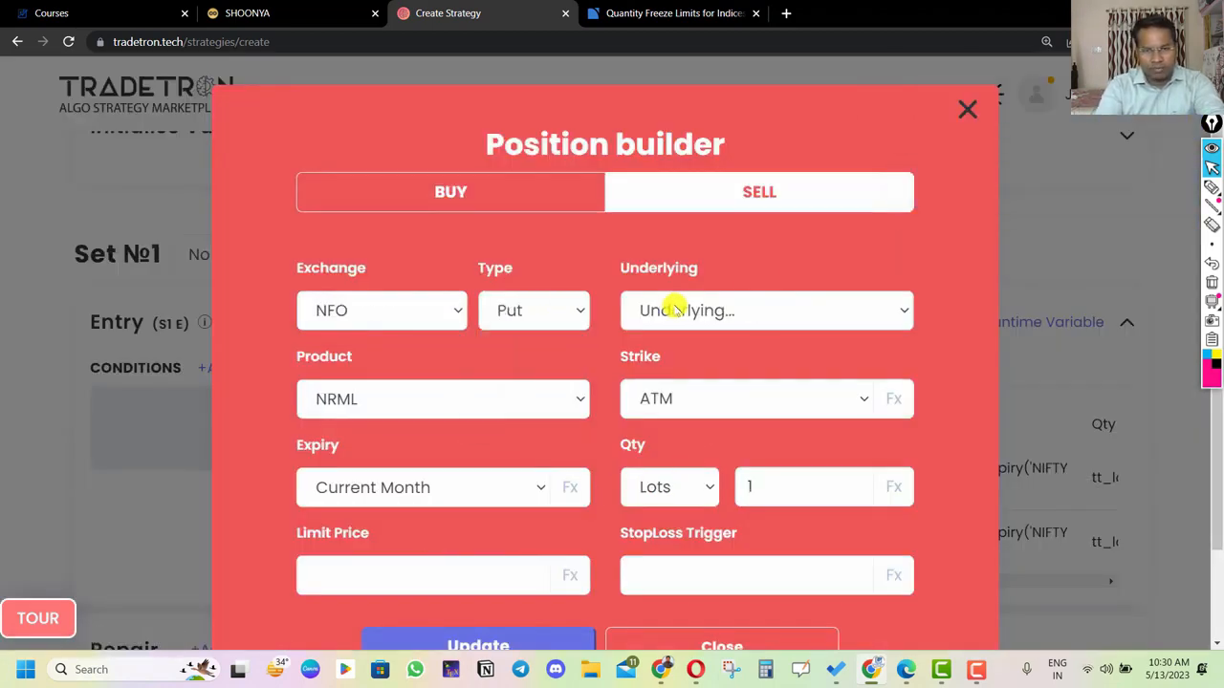
# Step: Set the put position's underlying to NIFTY 50, update the leg and close the position builder
pyautogui.click(675, 309)
pyautogui.press('m')
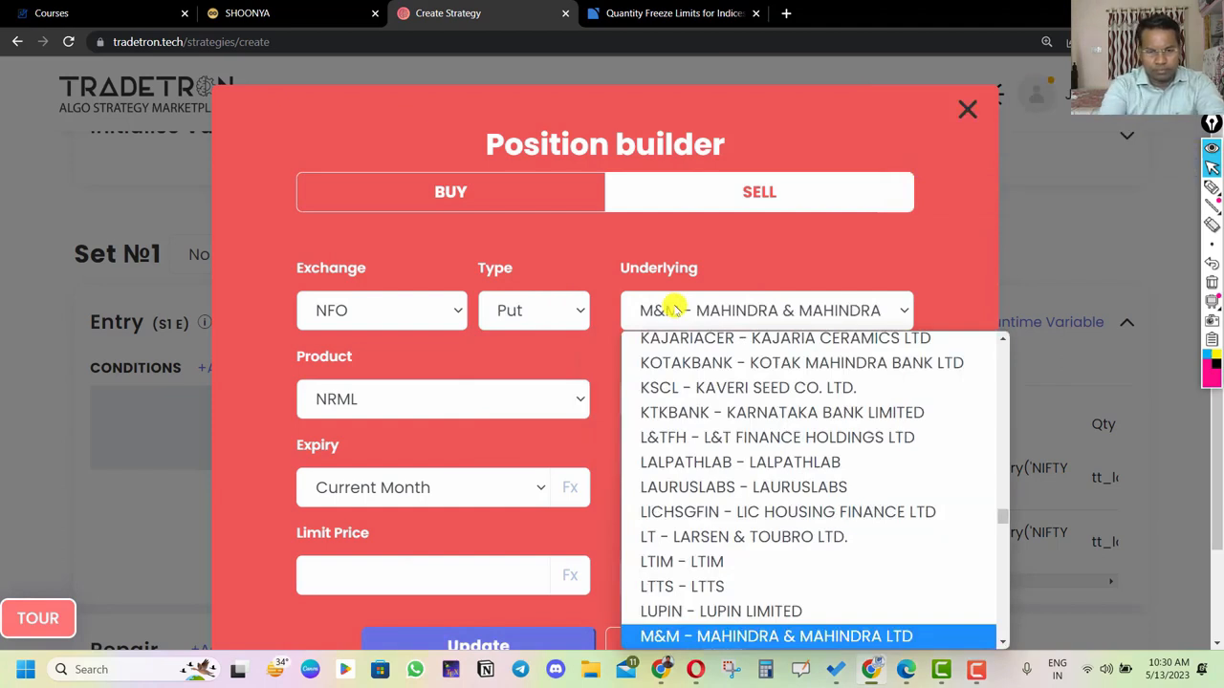
pyautogui.press('Return')
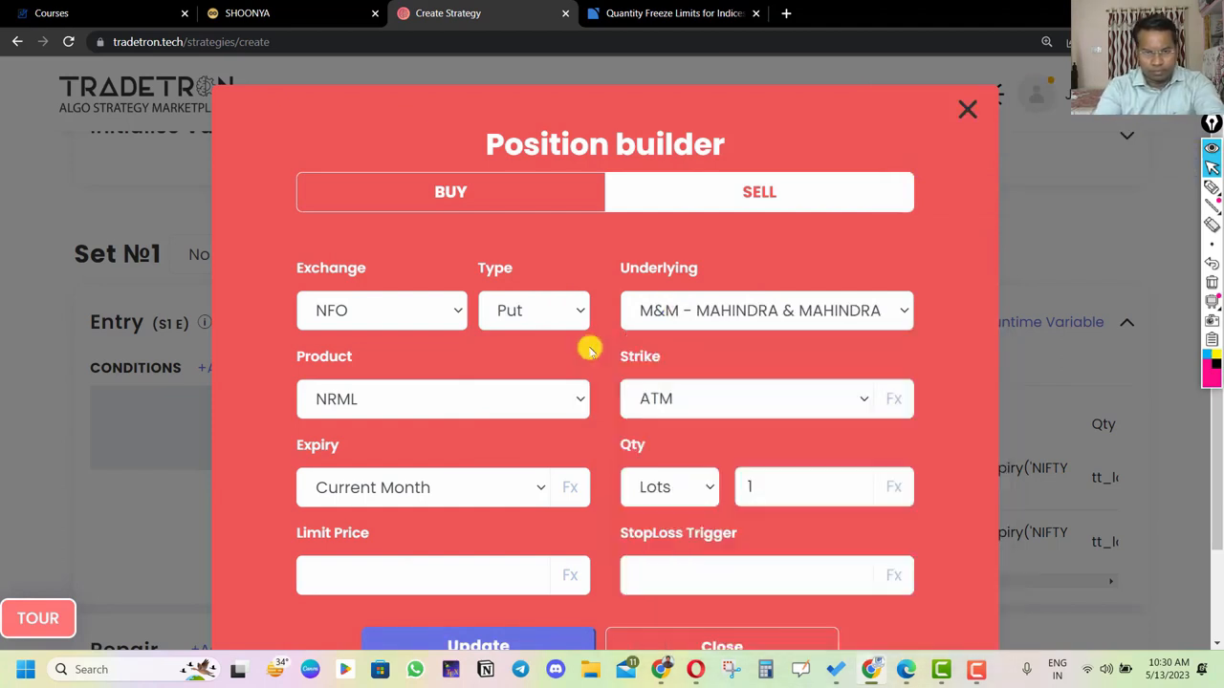
pyautogui.click(697, 322)
pyautogui.press('n')
pyautogui.press('i')
pyautogui.press('Return')
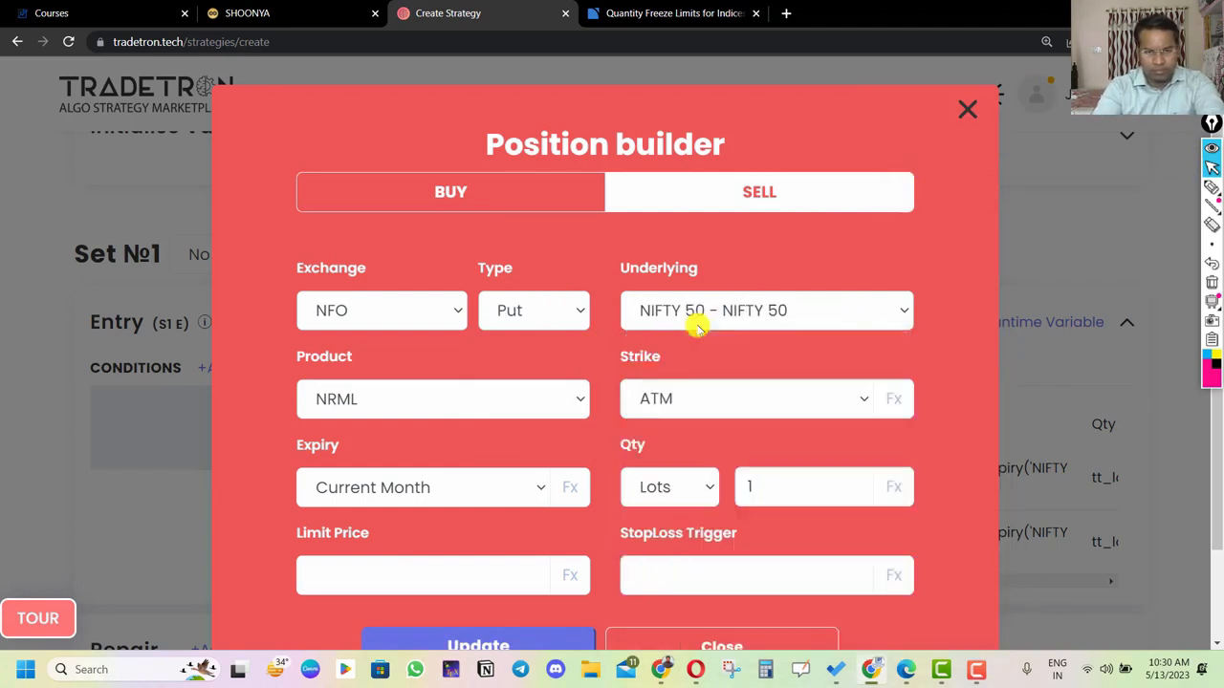
pyautogui.scroll(-1, 574, 594)
pyautogui.click(553, 572)
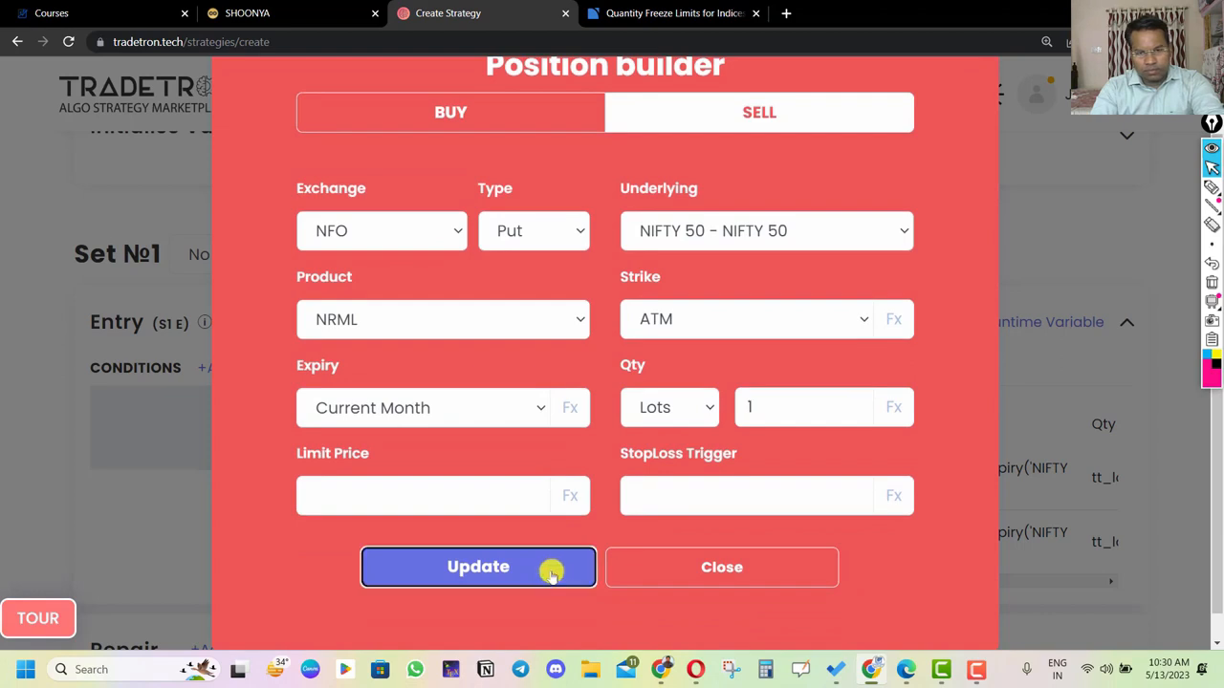
pyautogui.click(698, 571)
# Step: Tick the Entry conditions box with the annotation pen, and circle the call and put rows as Leg 1 and Leg 2
pyautogui.scroll(-2, 833, 437)
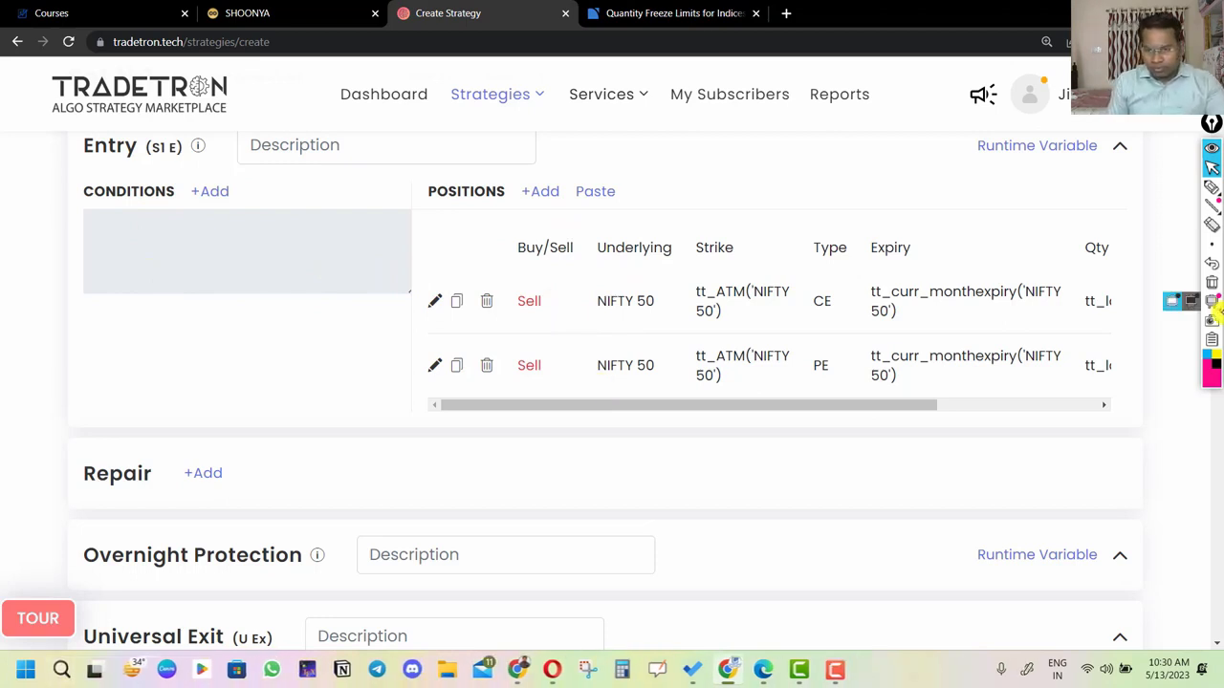
pyautogui.click(1197, 367)
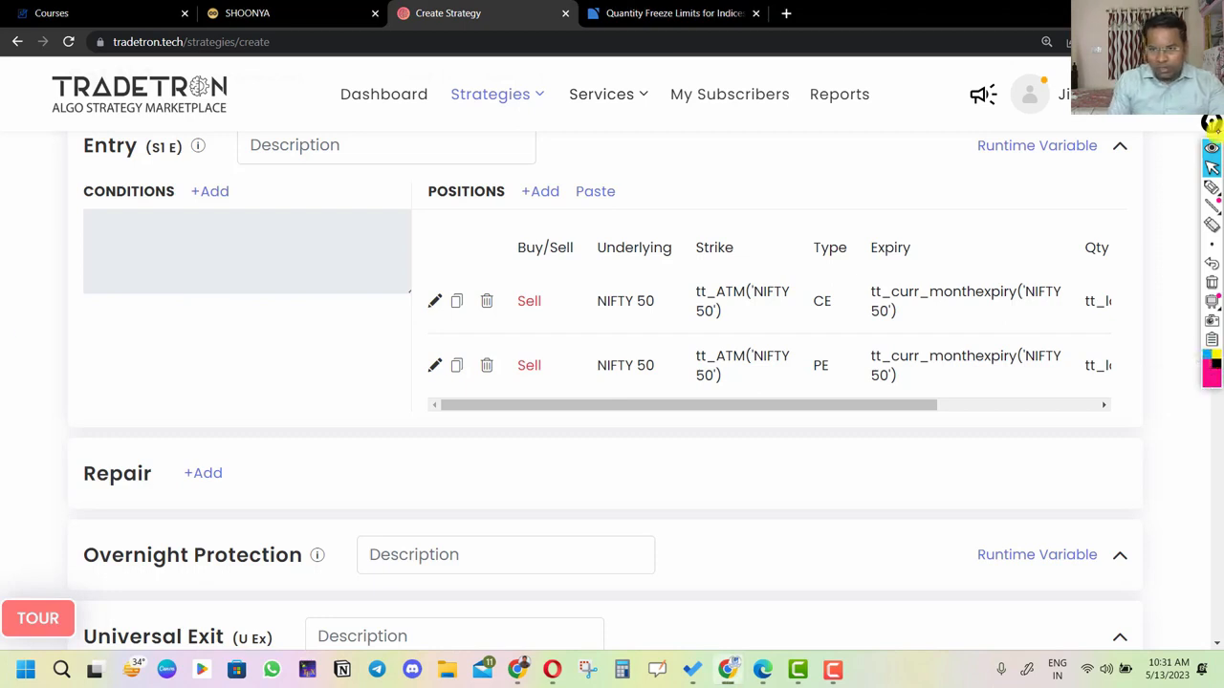
pyautogui.click(1212, 187)
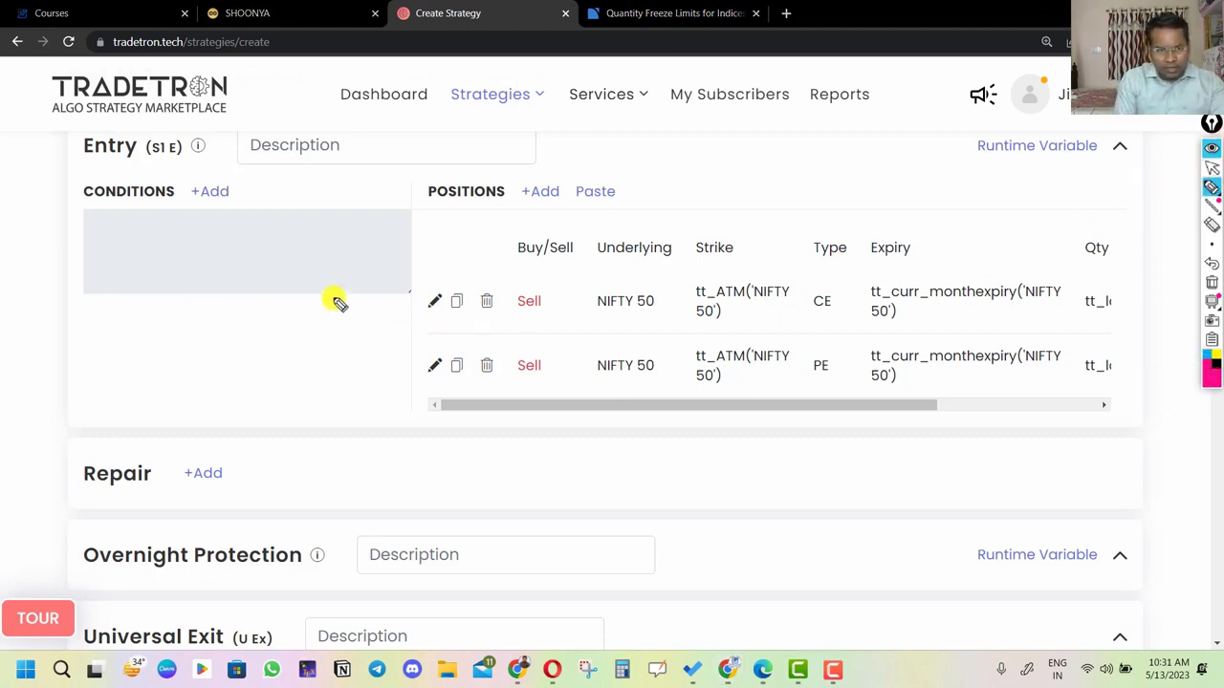
pyautogui.moveTo(214, 264)
pyautogui.mouseDown()
pyautogui.moveTo(209, 251)
pyautogui.moveTo(268, 227)
pyautogui.mouseUp()
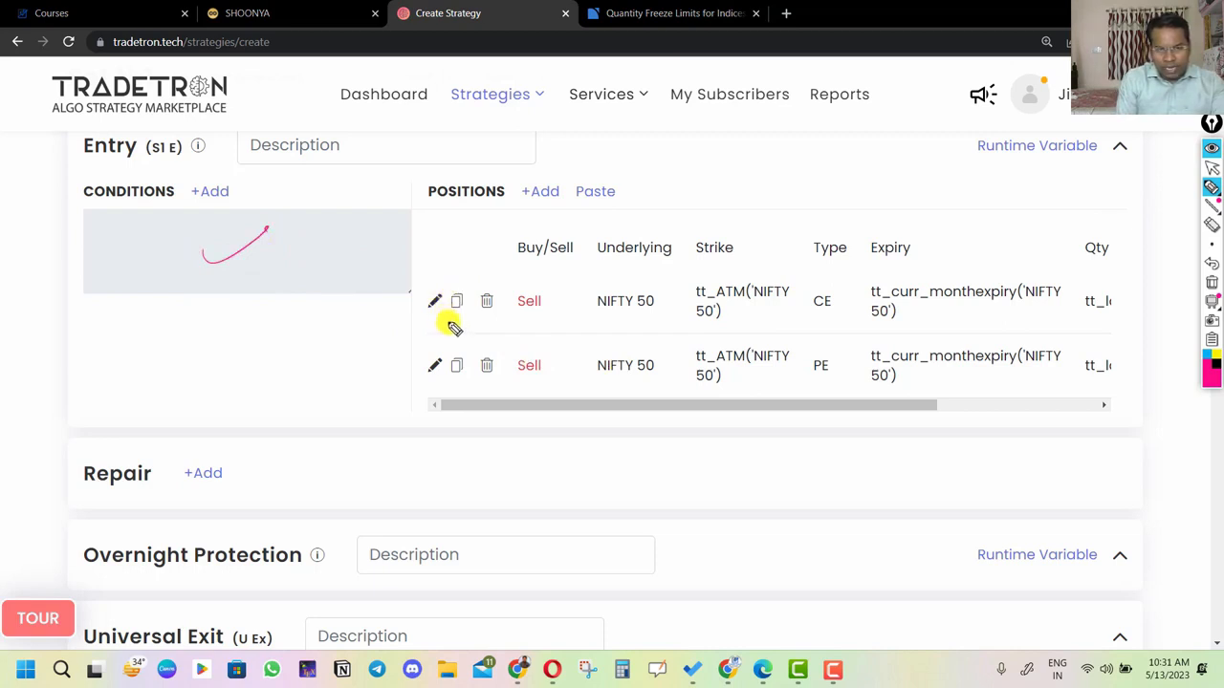
pyautogui.moveTo(438, 322)
pyautogui.mouseDown()
pyautogui.moveTo(1109, 303)
pyautogui.moveTo(437, 304)
pyautogui.moveTo(519, 275)
pyautogui.moveTo(559, 283)
pyautogui.mouseUp()
pyautogui.moveTo(491, 265); pyautogui.dragTo(497, 257)
pyautogui.moveTo(494, 342)
pyautogui.mouseDown()
pyautogui.moveTo(451, 350)
pyautogui.moveTo(651, 391)
pyautogui.moveTo(1099, 371)
pyautogui.moveTo(812, 341)
pyautogui.moveTo(431, 363)
pyautogui.mouseUp()
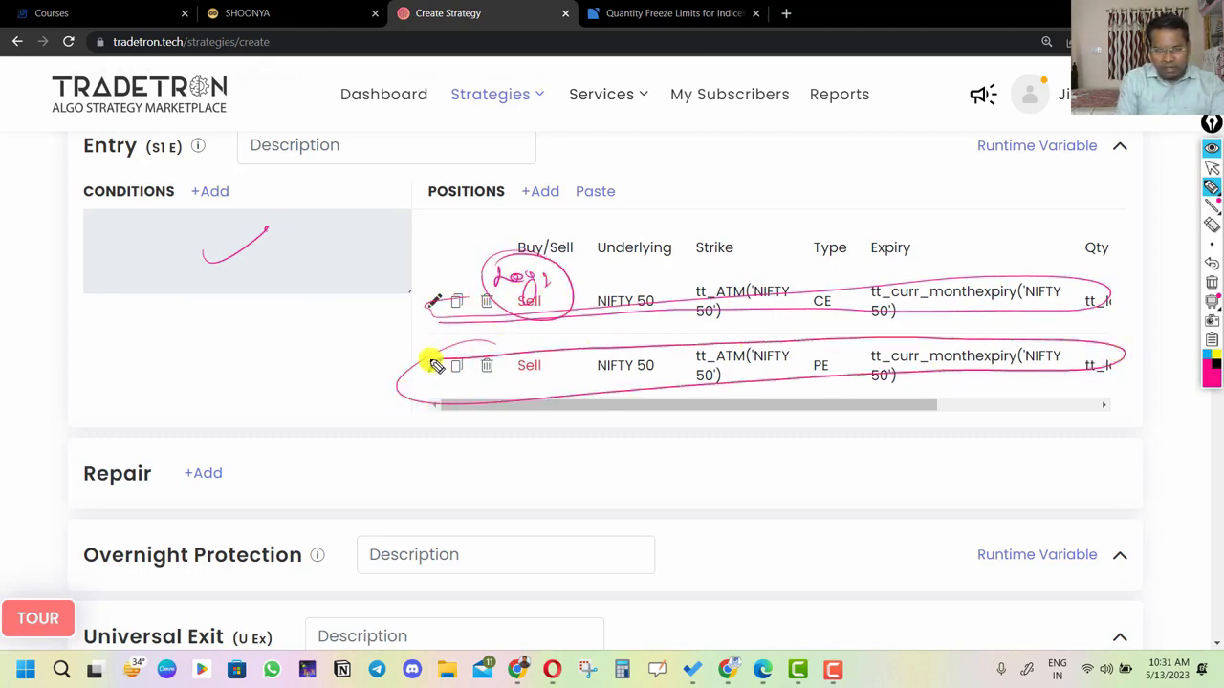
pyautogui.moveTo(319, 354)
pyautogui.mouseDown()
pyautogui.moveTo(361, 404)
pyautogui.moveTo(364, 372)
pyautogui.moveTo(373, 403)
pyautogui.mouseUp()
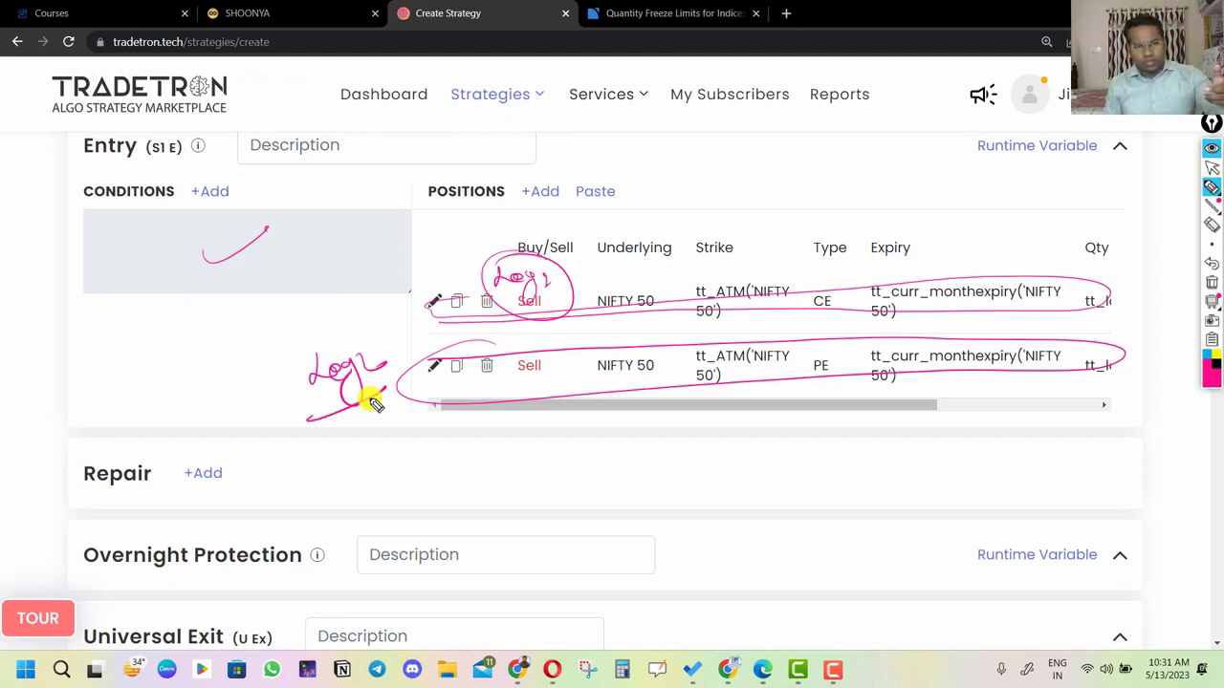
# Step: Draw more check marks over the Entry conditions and the two position rows, and clear all pen annotations
pyautogui.moveTo(284, 255)
pyautogui.mouseDown()
pyautogui.moveTo(306, 277)
pyautogui.moveTo(356, 202)
pyautogui.mouseUp()
pyautogui.moveTo(307, 281); pyautogui.dragTo(388, 219)
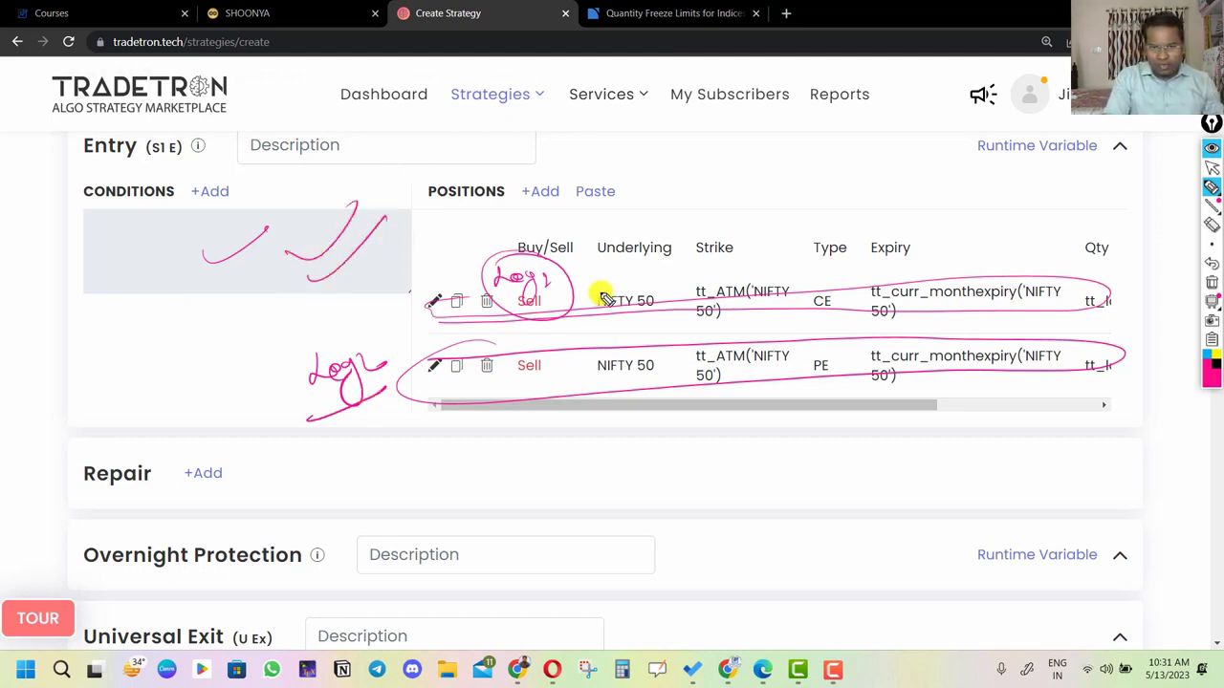
pyautogui.moveTo(832, 285); pyautogui.dragTo(977, 207)
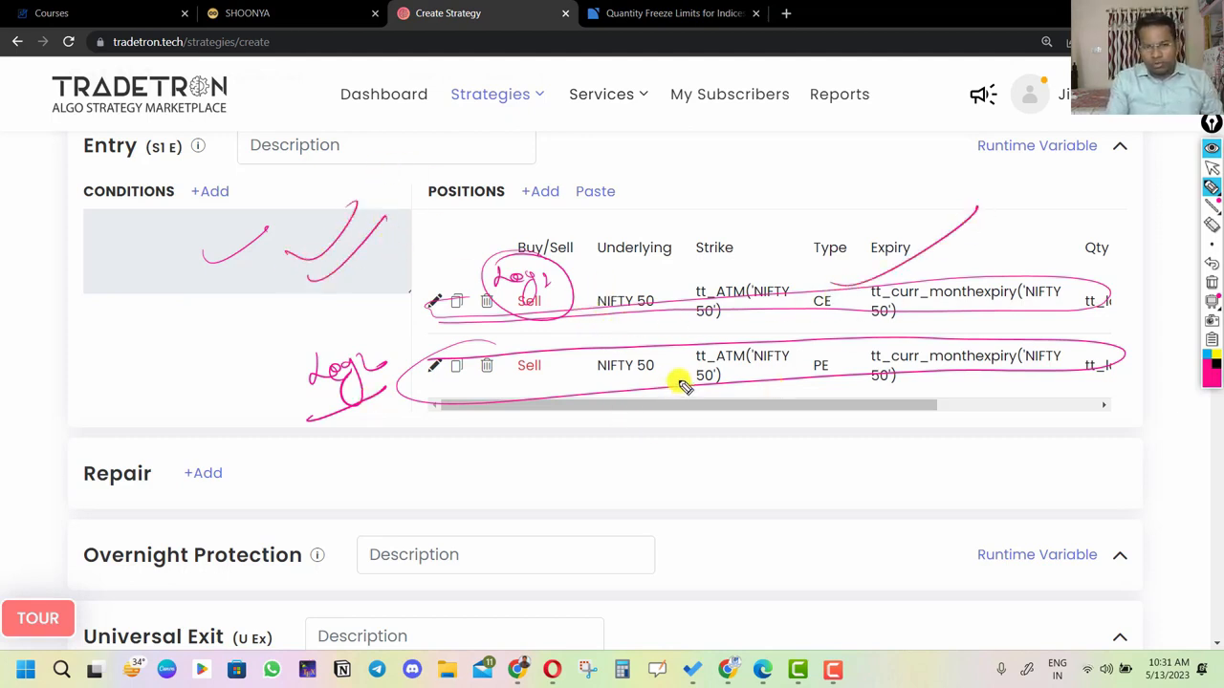
pyautogui.moveTo(683, 367); pyautogui.dragTo(809, 383)
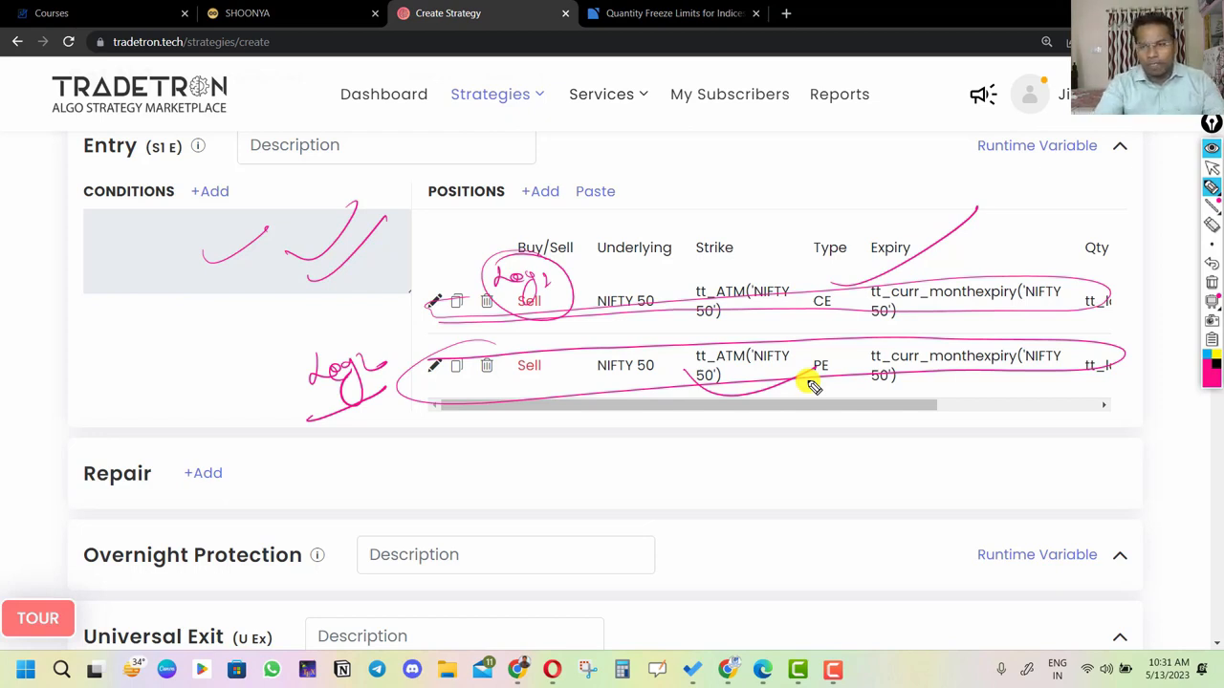
pyautogui.moveTo(1211, 188)
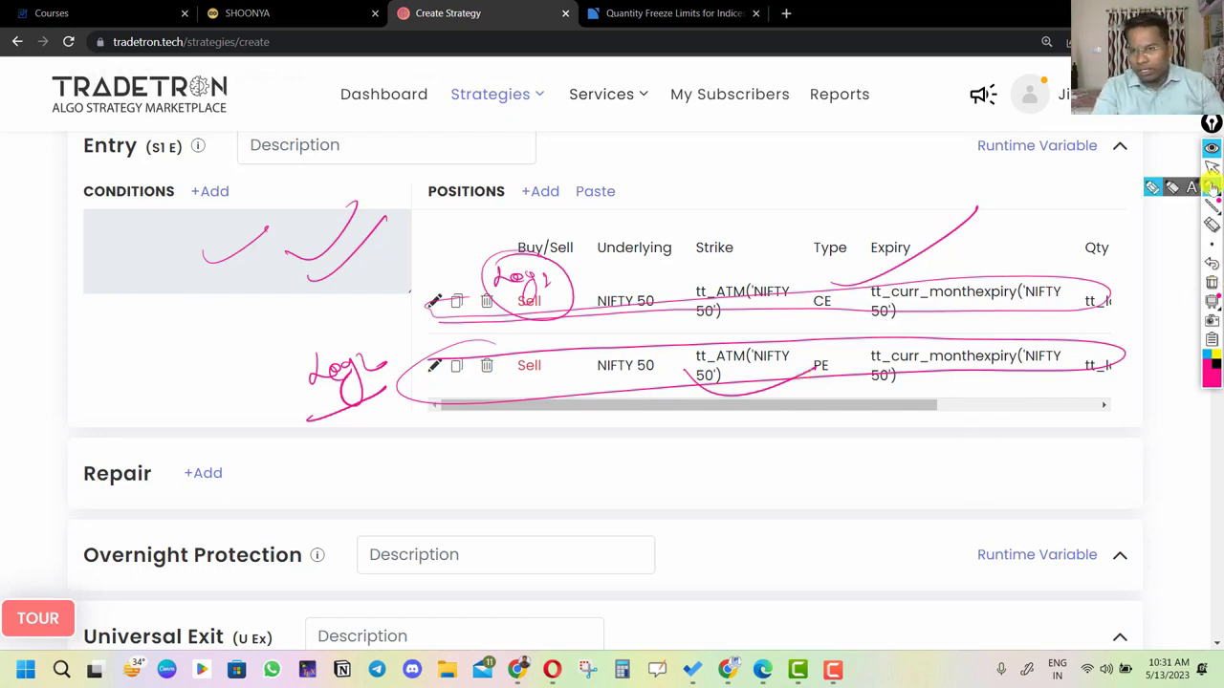
pyautogui.click(1211, 283)
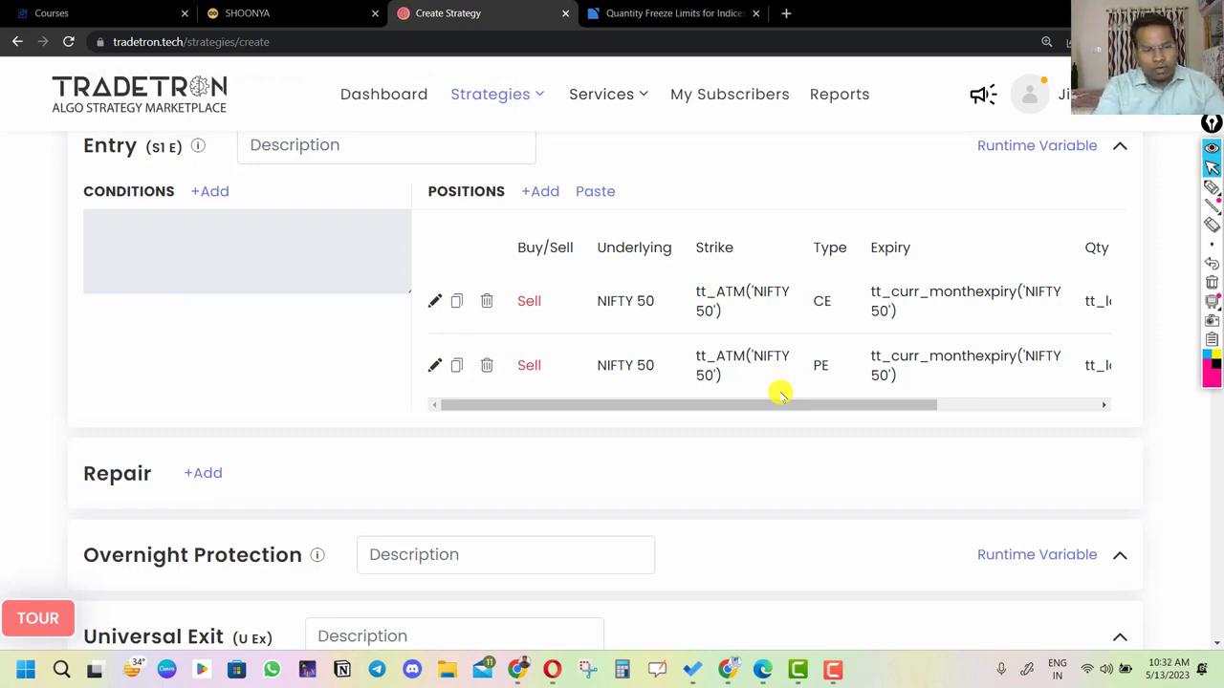
# Step: Add a repair block to Set 1, try the Repair Continuous type and set it back to Repair Once
pyautogui.click(207, 476)
pyautogui.scroll(-1, 426, 445)
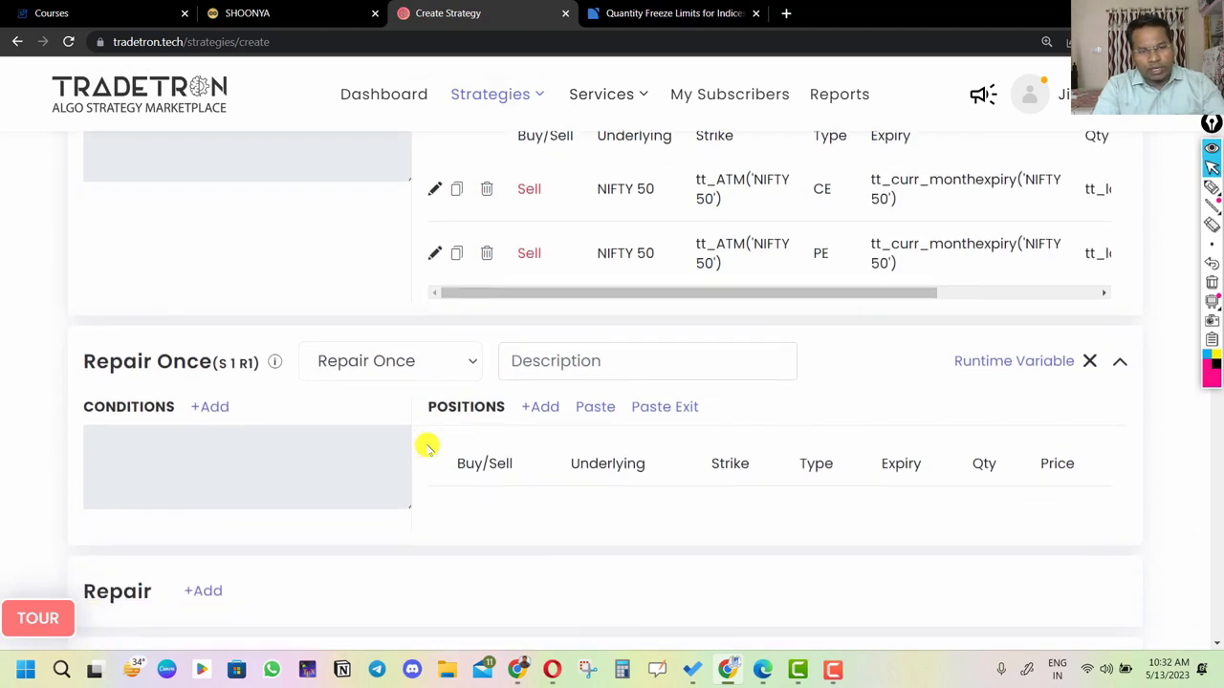
pyautogui.click(378, 368)
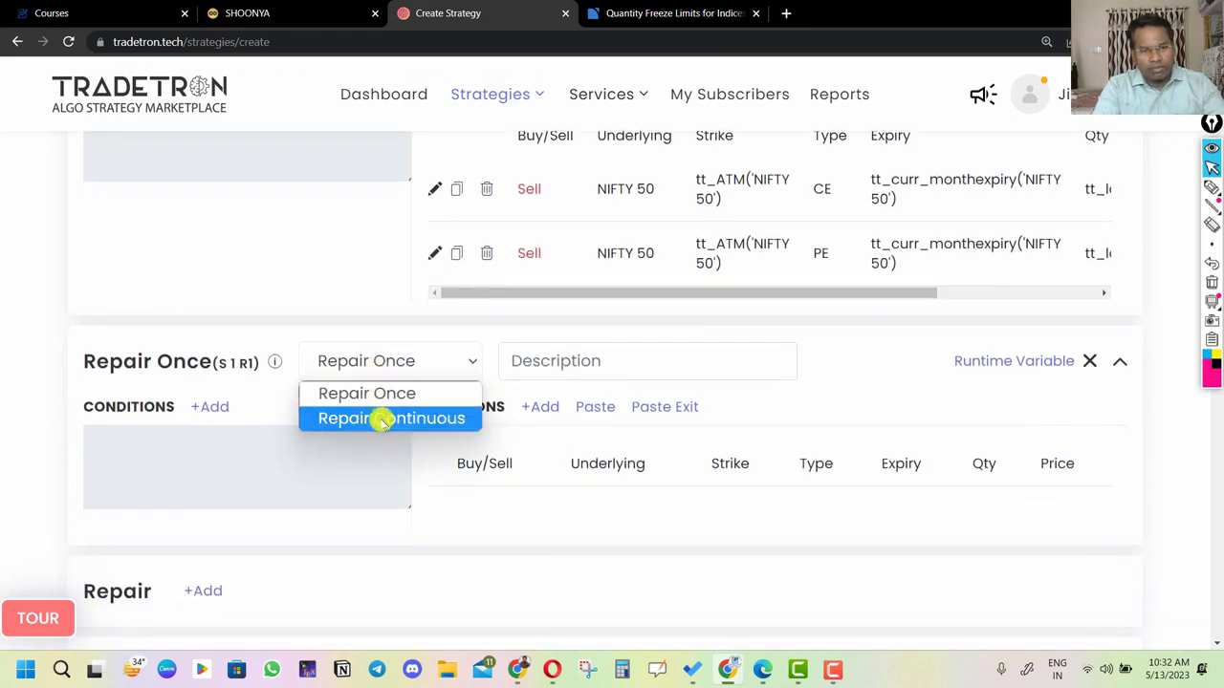
pyautogui.click(383, 418)
pyautogui.click(448, 361)
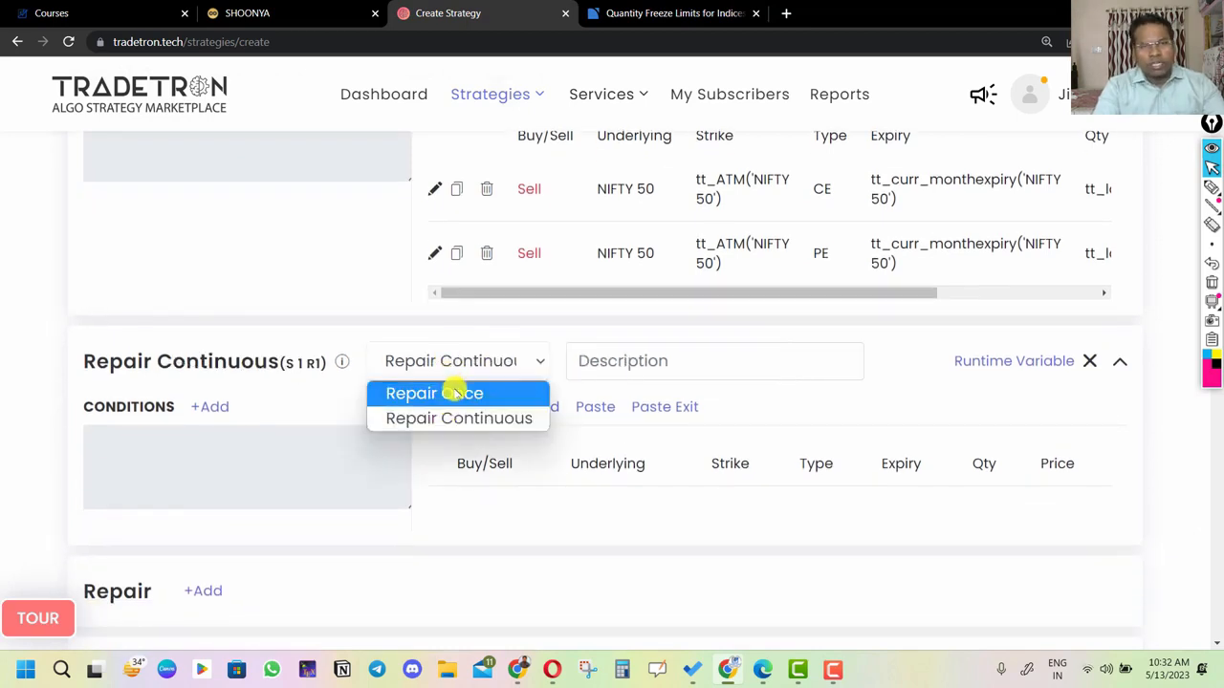
pyautogui.click(453, 391)
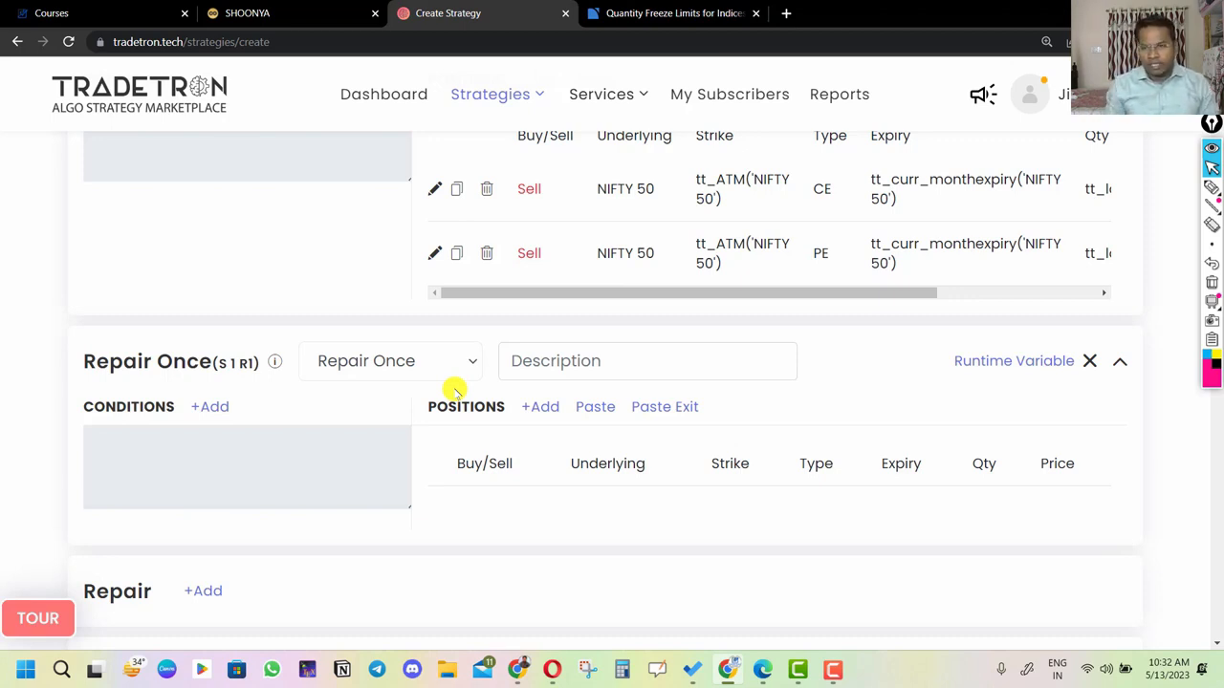
# Step: Draw pen lines from the Repair Once conditions up toward the Entry positions and label them 50 and 100
pyautogui.moveTo(1207, 188)
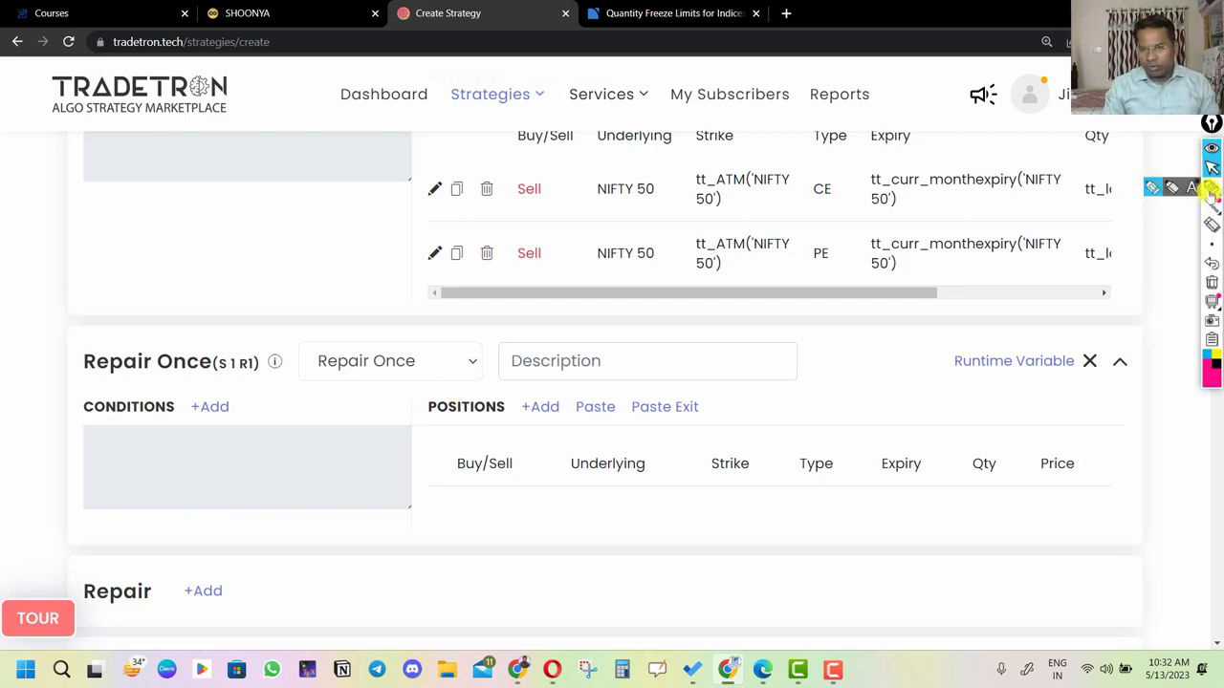
pyautogui.click(1157, 190)
pyautogui.moveTo(267, 435); pyautogui.dragTo(411, 291)
pyautogui.moveTo(248, 412); pyautogui.dragTo(469, 293)
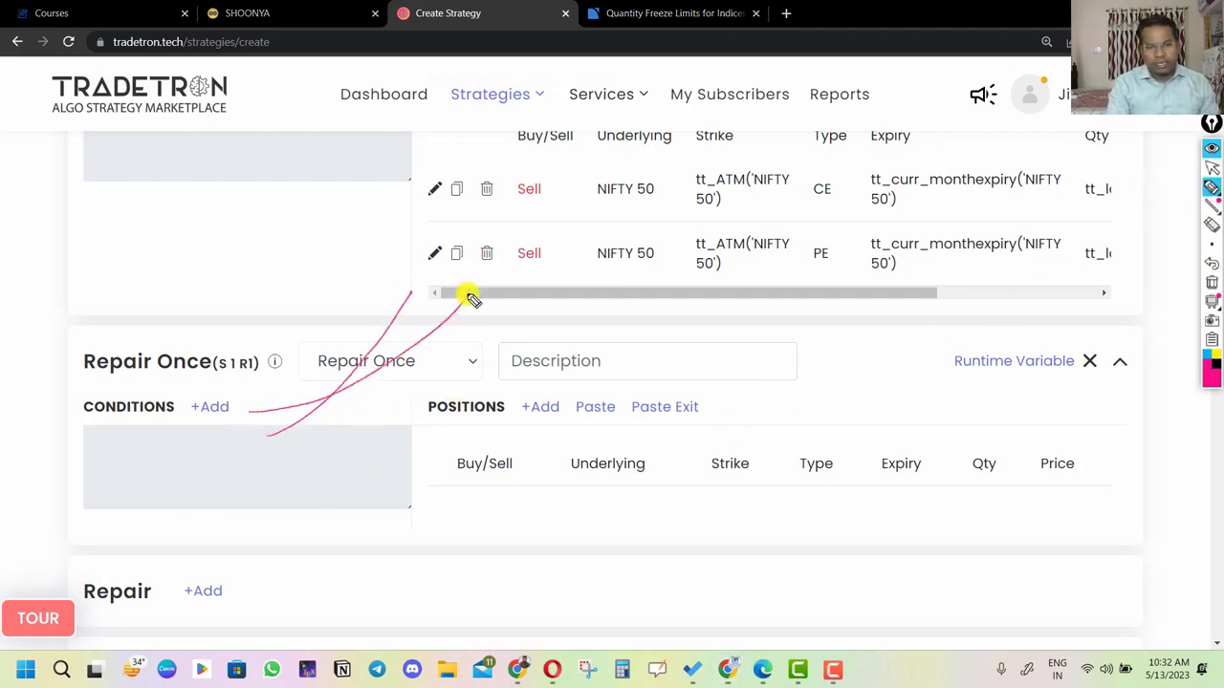
pyautogui.moveTo(396, 267)
pyautogui.mouseDown()
pyautogui.moveTo(390, 284)
pyautogui.moveTo(404, 283)
pyautogui.mouseUp()
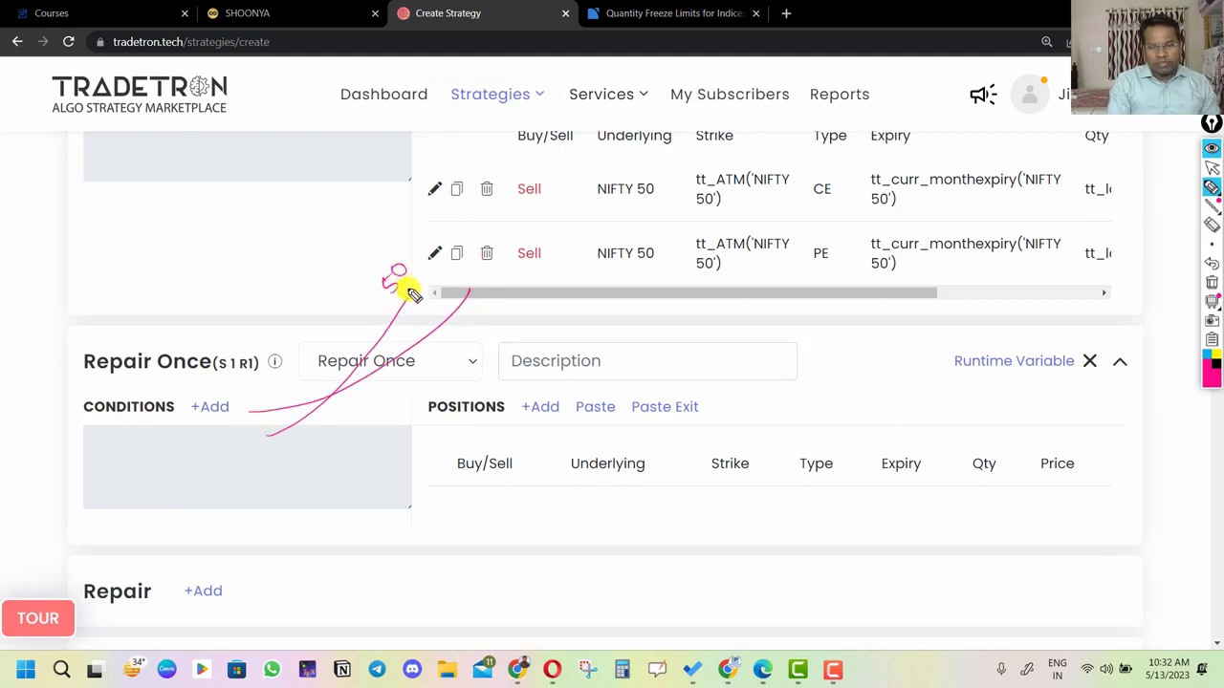
pyautogui.moveTo(447, 342); pyautogui.dragTo(452, 334)
pyautogui.moveTo(457, 335); pyautogui.dragTo(459, 333)
pyautogui.moveTo(468, 328); pyautogui.dragTo(466, 323)
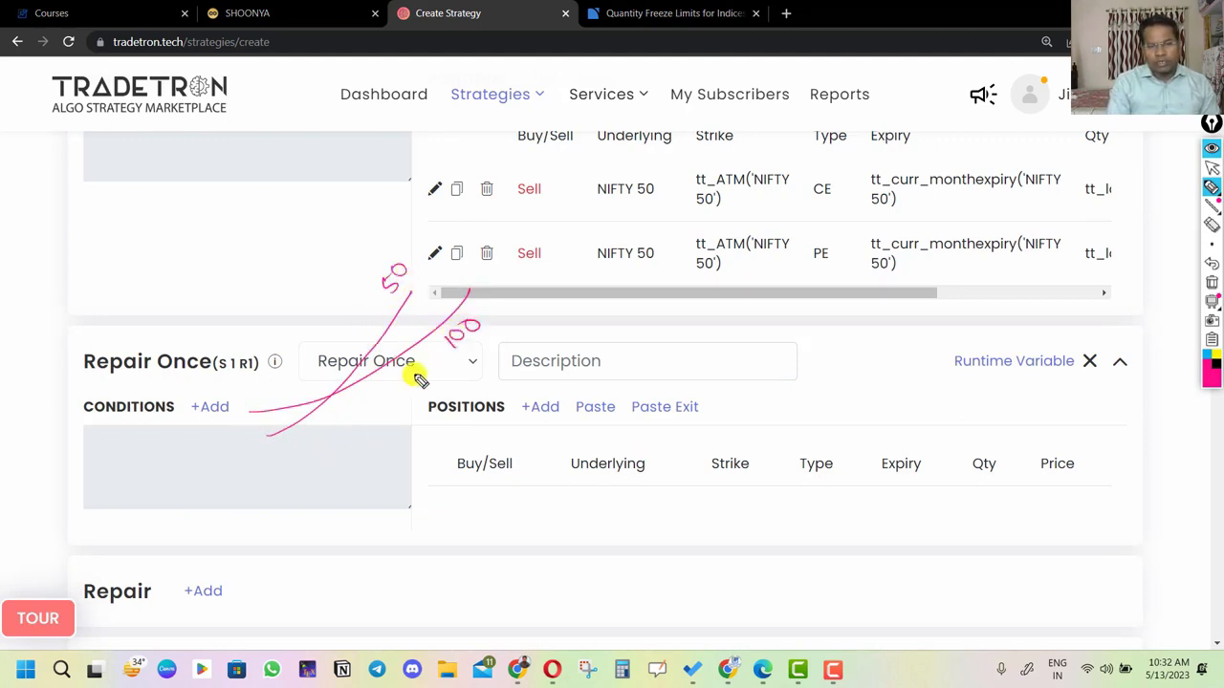
# Step: Circle and tick the Repair Once positions, link the lines to the Entry legs, circle the repair conditions, and clear the annotations
pyautogui.moveTo(517, 426)
pyautogui.mouseDown()
pyautogui.moveTo(641, 391)
pyautogui.moveTo(582, 478)
pyautogui.mouseUp()
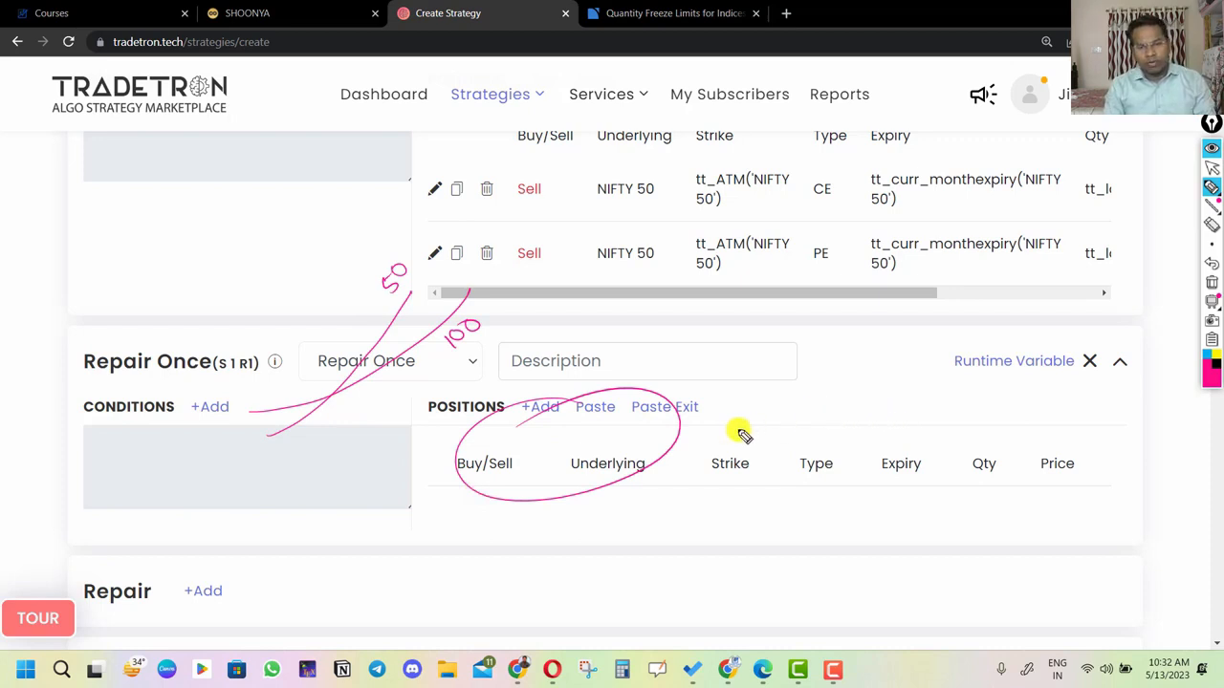
pyautogui.moveTo(719, 417); pyautogui.dragTo(846, 362)
pyautogui.moveTo(405, 309)
pyautogui.mouseDown()
pyautogui.moveTo(544, 238)
pyautogui.moveTo(465, 322)
pyautogui.moveTo(516, 262)
pyautogui.moveTo(465, 143)
pyautogui.moveTo(569, 247)
pyautogui.mouseUp()
pyautogui.moveTo(691, 432); pyautogui.dragTo(827, 401)
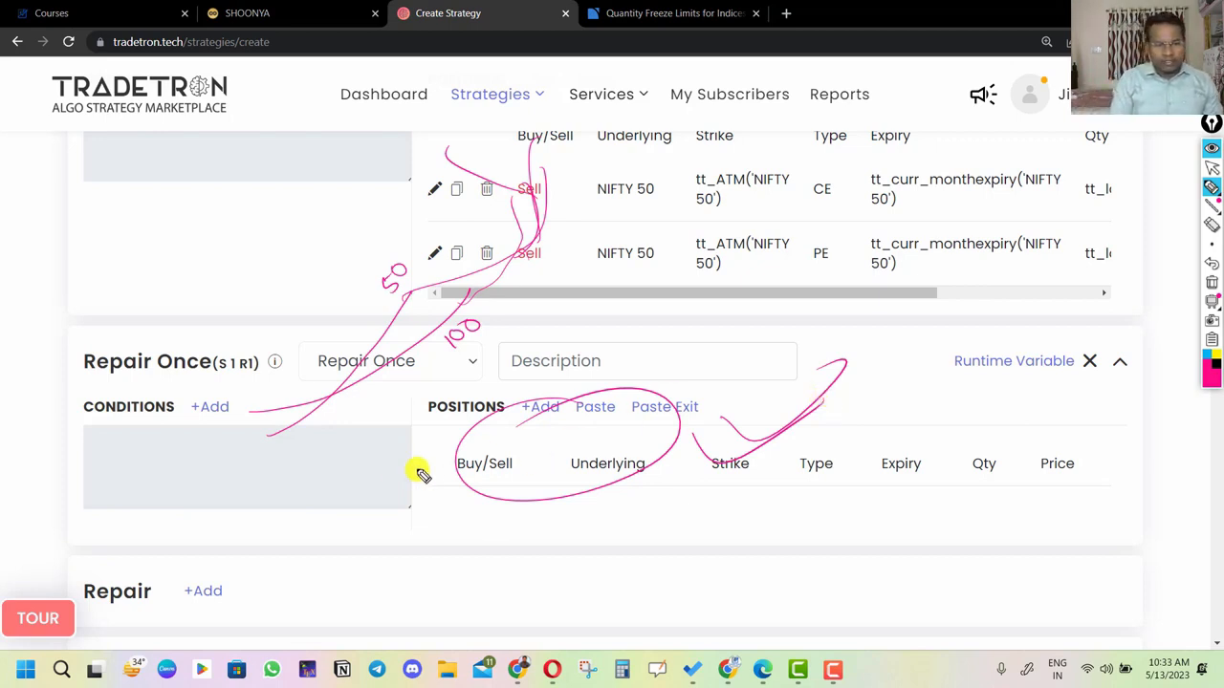
pyautogui.moveTo(308, 472)
pyautogui.mouseDown()
pyautogui.moveTo(292, 430)
pyautogui.moveTo(350, 481)
pyautogui.moveTo(286, 488)
pyautogui.mouseUp()
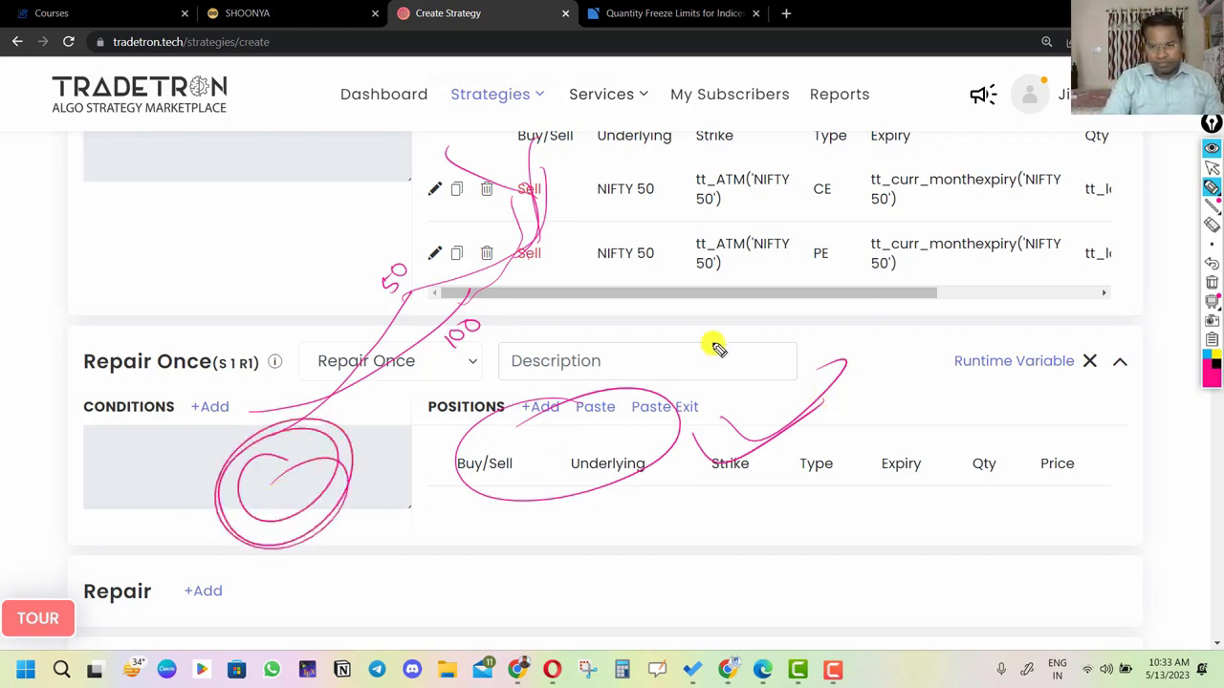
pyautogui.click(1211, 283)
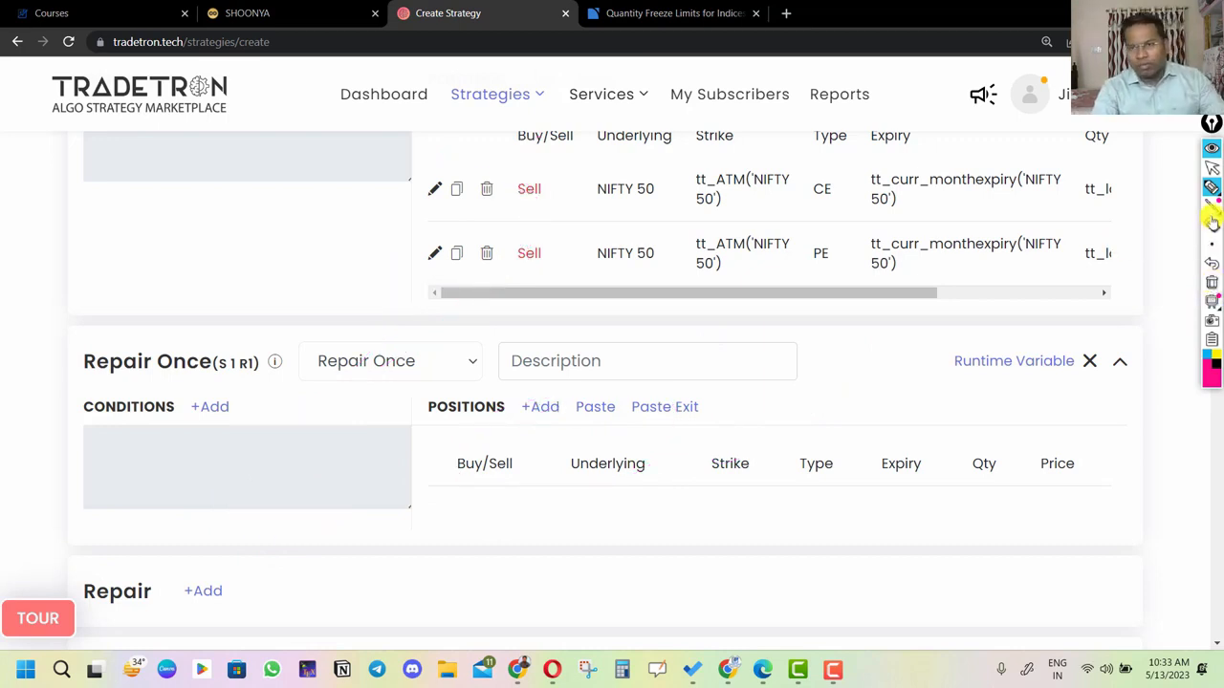
pyautogui.click(1211, 167)
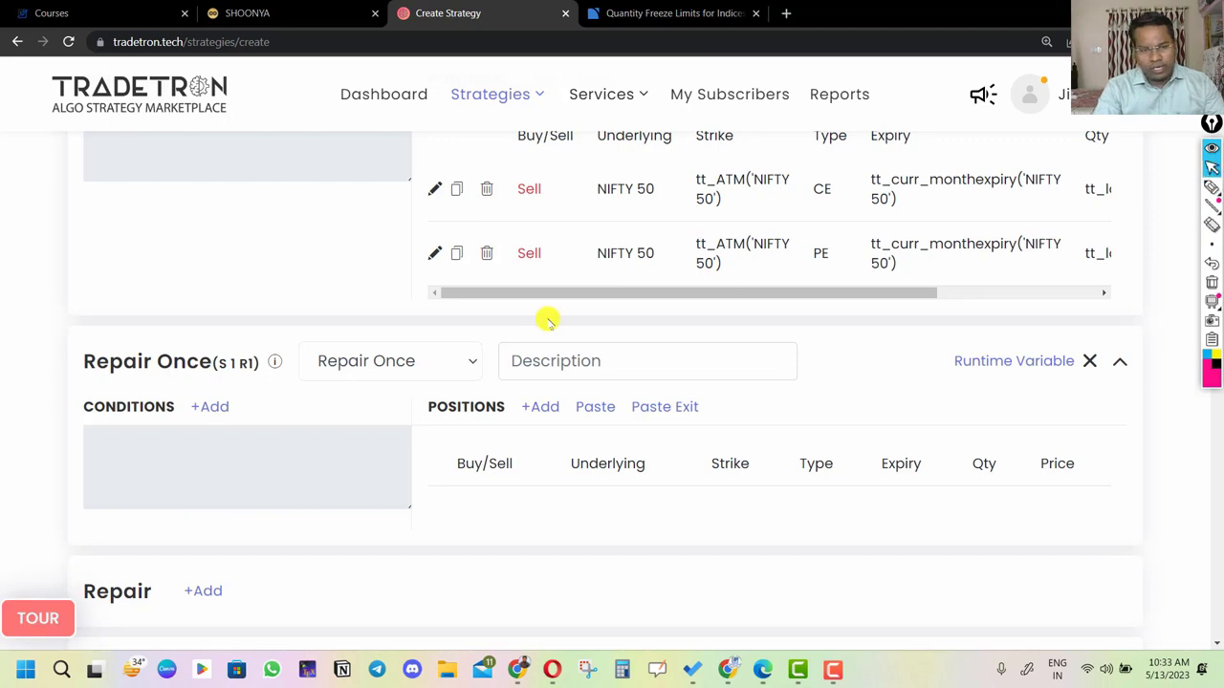
# Step: Review how the Repair Once block sits between Set 1's Entry positions and the Overnight Protection and Universal Exit blocks
pyautogui.scroll(-1, 595, 483)
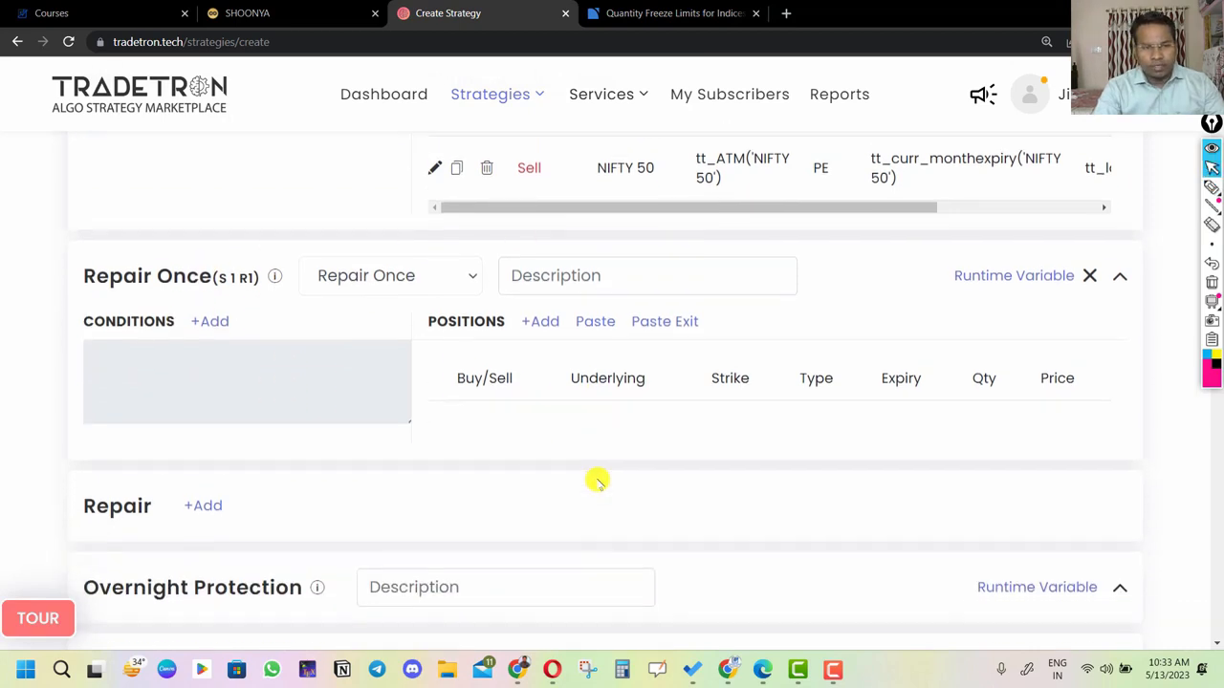
pyautogui.scroll(2, 596, 481)
pyautogui.scroll(-1, 558, 373)
pyautogui.scroll(-3, 557, 373)
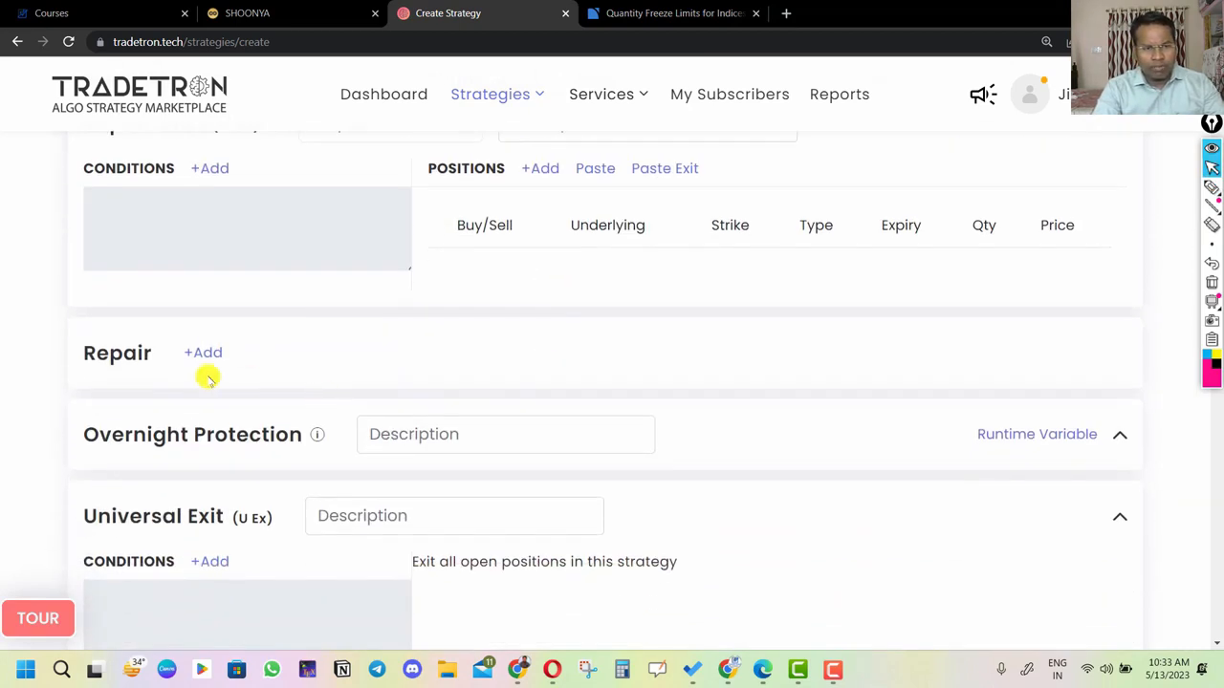
pyautogui.scroll(1, 204, 350)
pyautogui.scroll(1, 358, 335)
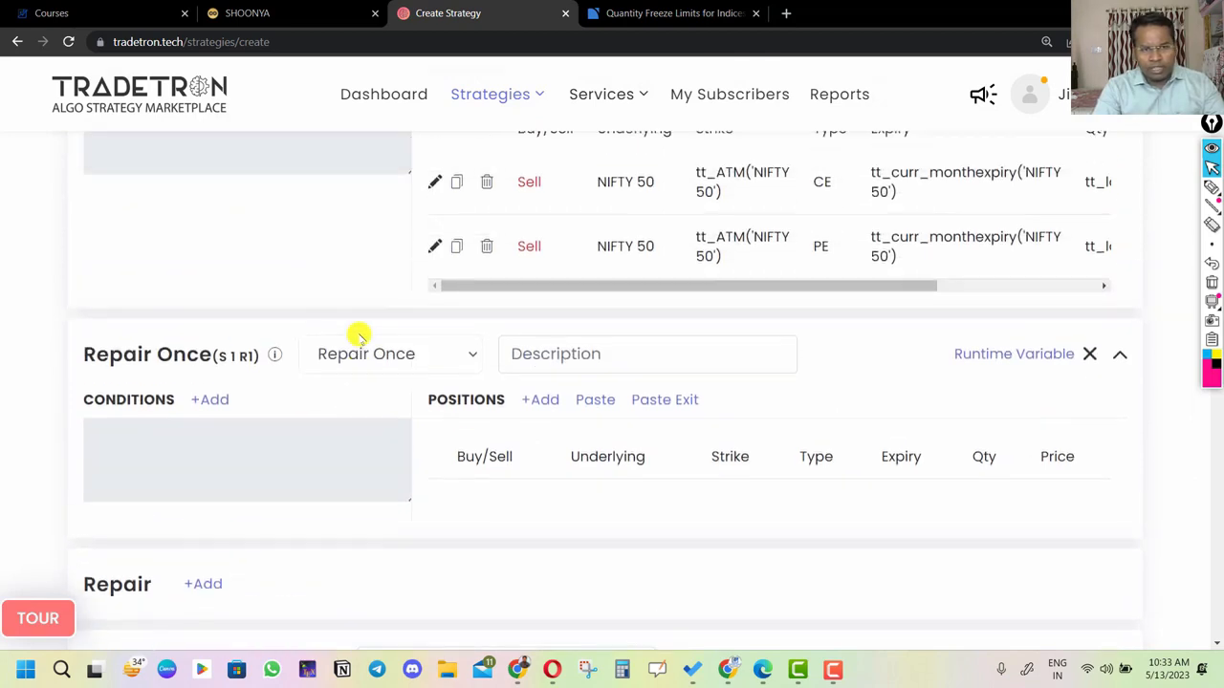
pyautogui.scroll(-2, 357, 335)
pyautogui.scroll(1, 358, 334)
pyautogui.scroll(5, 358, 334)
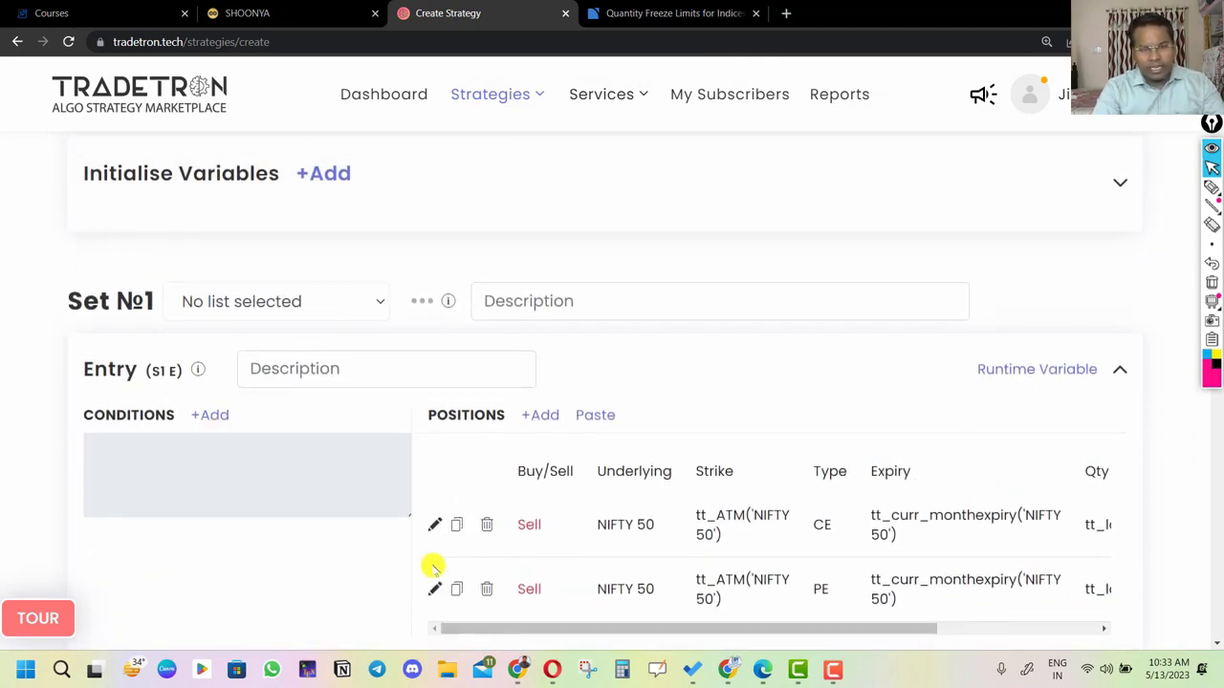
pyautogui.scroll(-3, 732, 526)
pyautogui.scroll(-1, 732, 529)
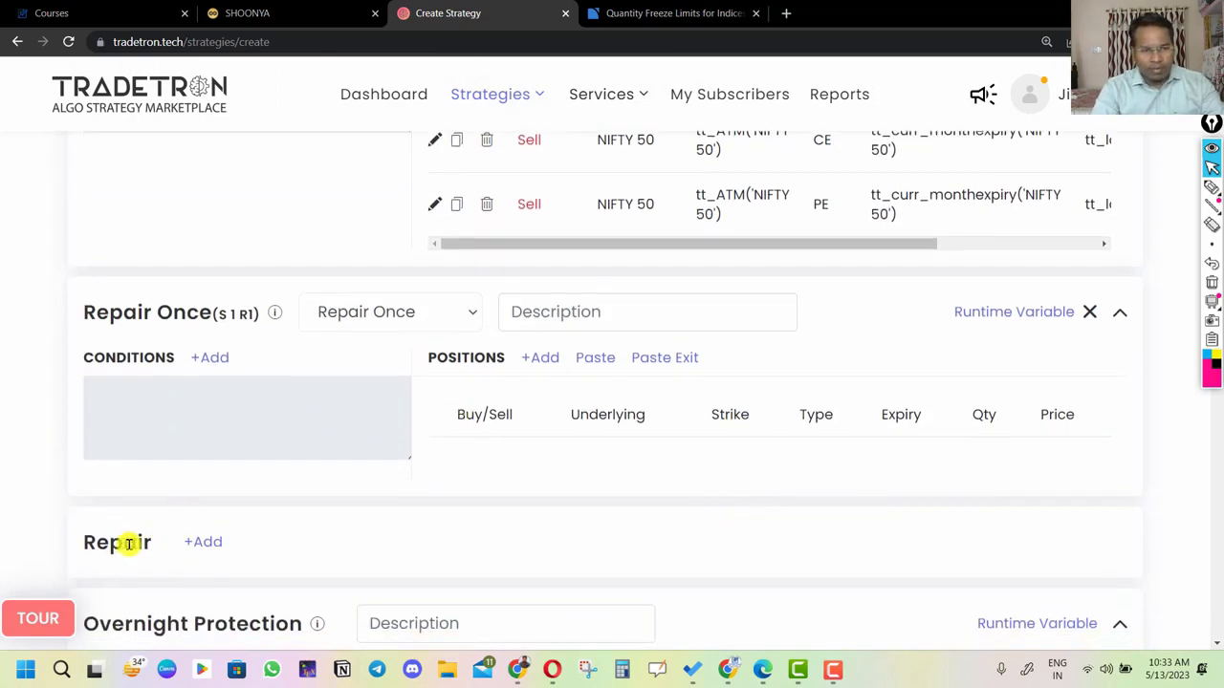
# Step: Add a second Repair Once block to Set 1 below the first one
pyautogui.click(206, 544)
pyautogui.scroll(-2, 287, 417)
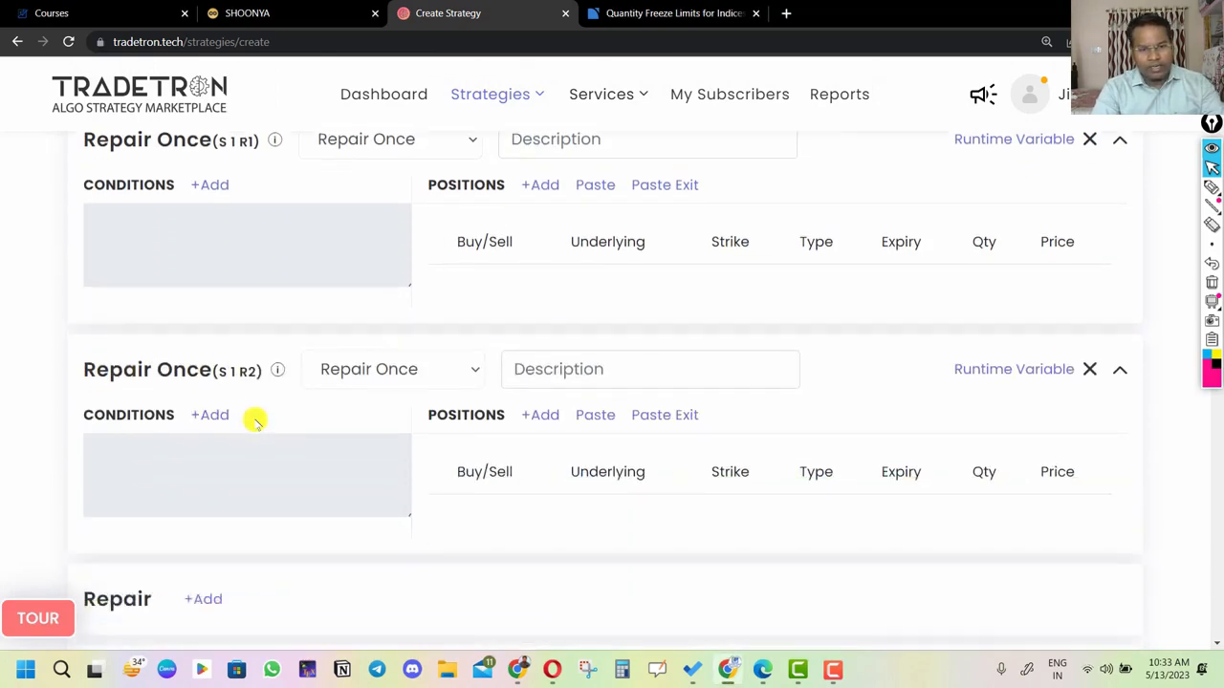
pyautogui.scroll(4, 562, 426)
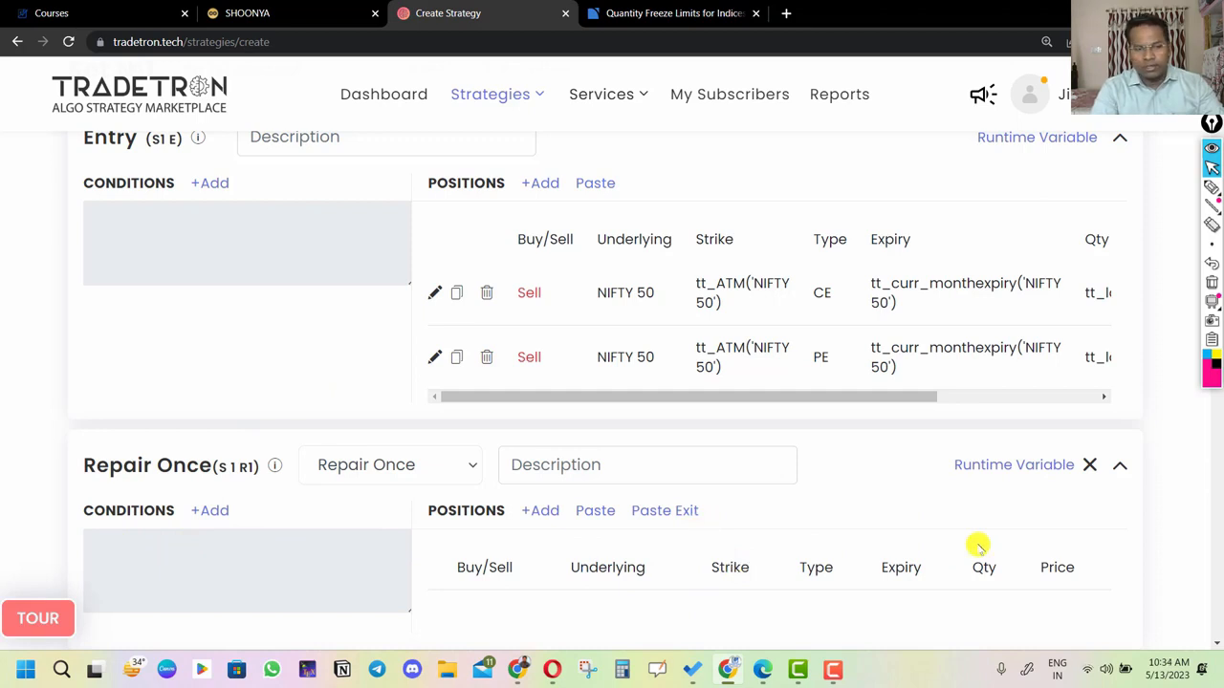
# Step: Review the blocks from Set 1's two Repair Once blocks down to Universal Exit and highlight the Universal Exit heading
pyautogui.scroll(-3, 977, 545)
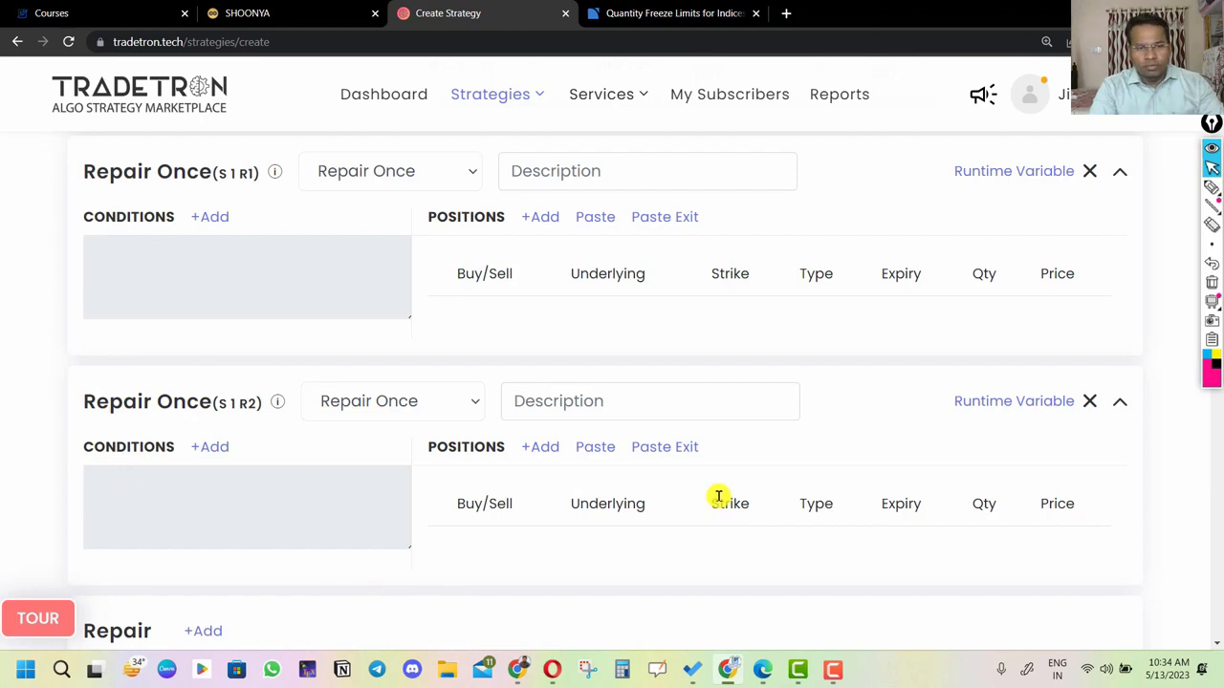
pyautogui.scroll(2, 719, 496)
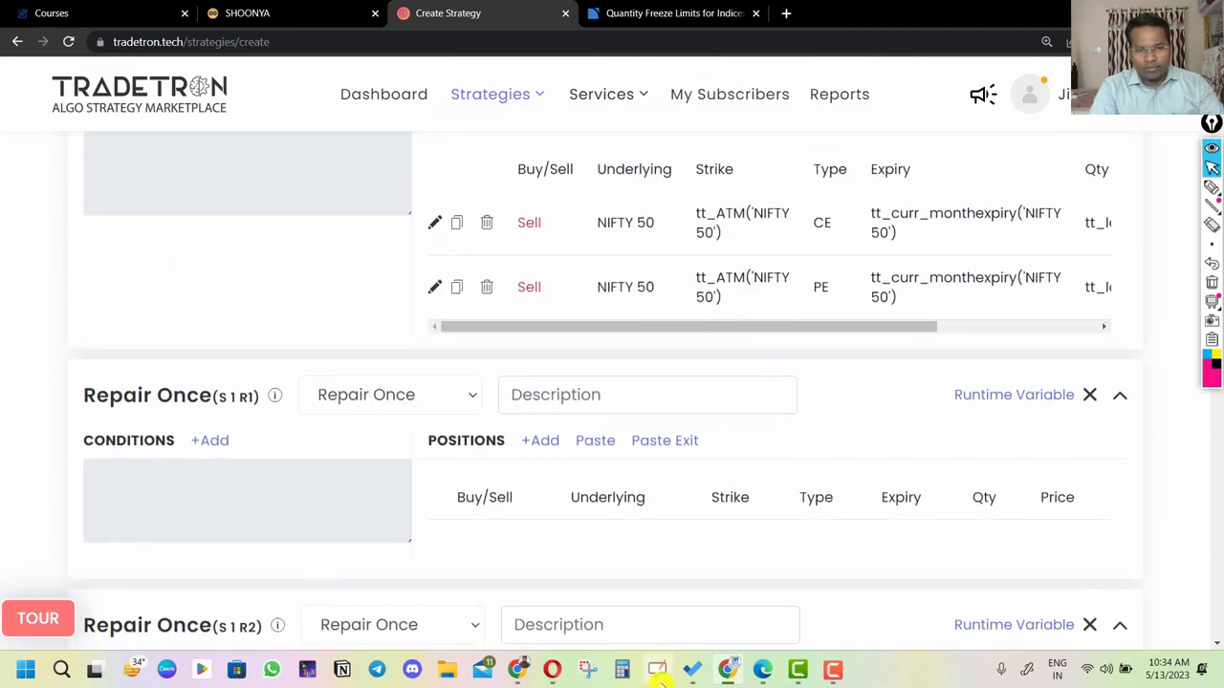
pyautogui.scroll(-3, 755, 434)
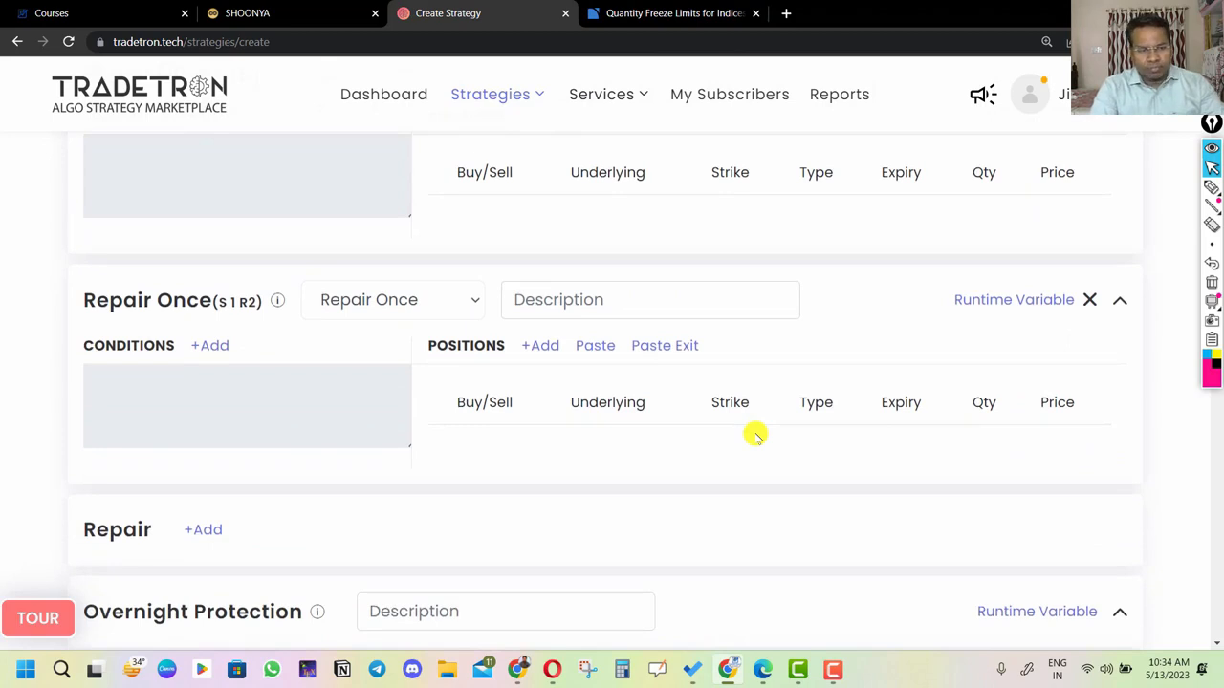
pyautogui.scroll(-3, 755, 434)
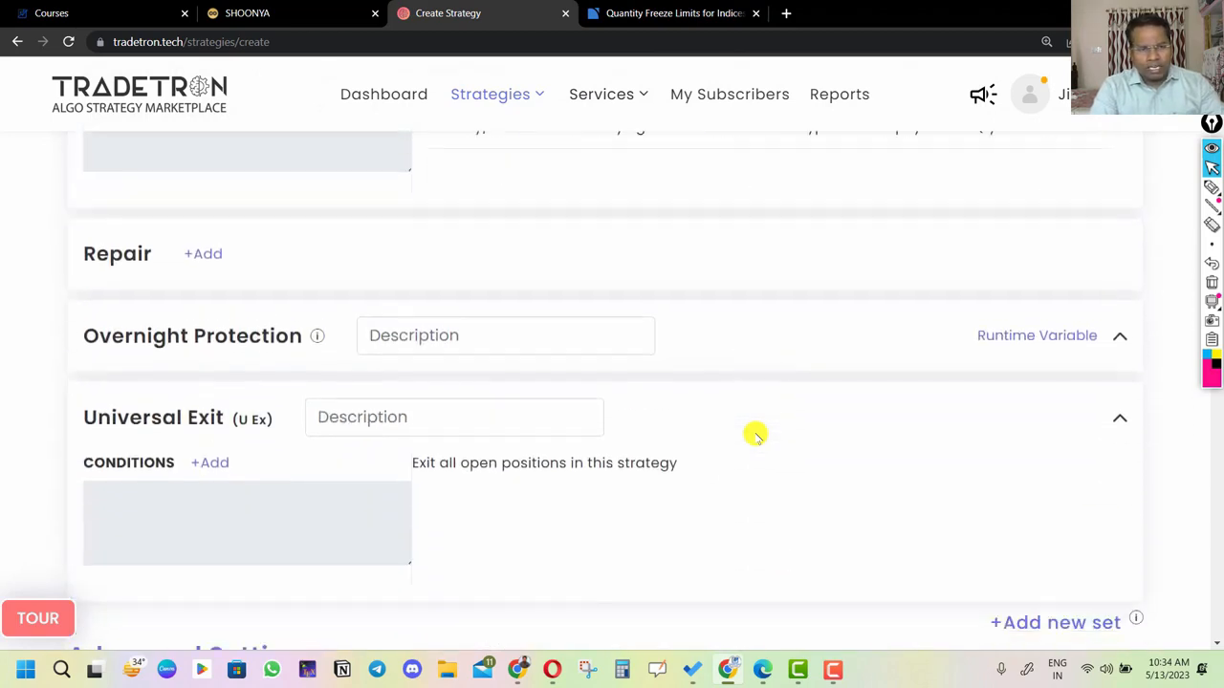
pyautogui.scroll(-2, 754, 434)
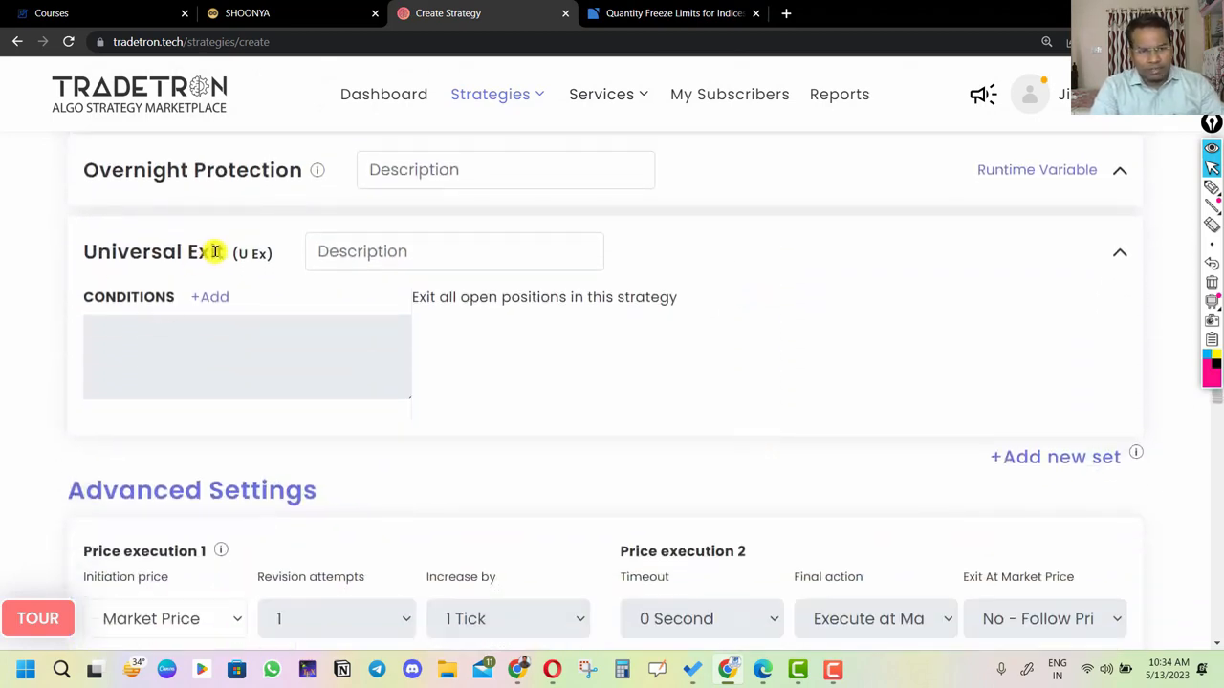
pyautogui.moveTo(219, 250); pyautogui.dragTo(49, 251)
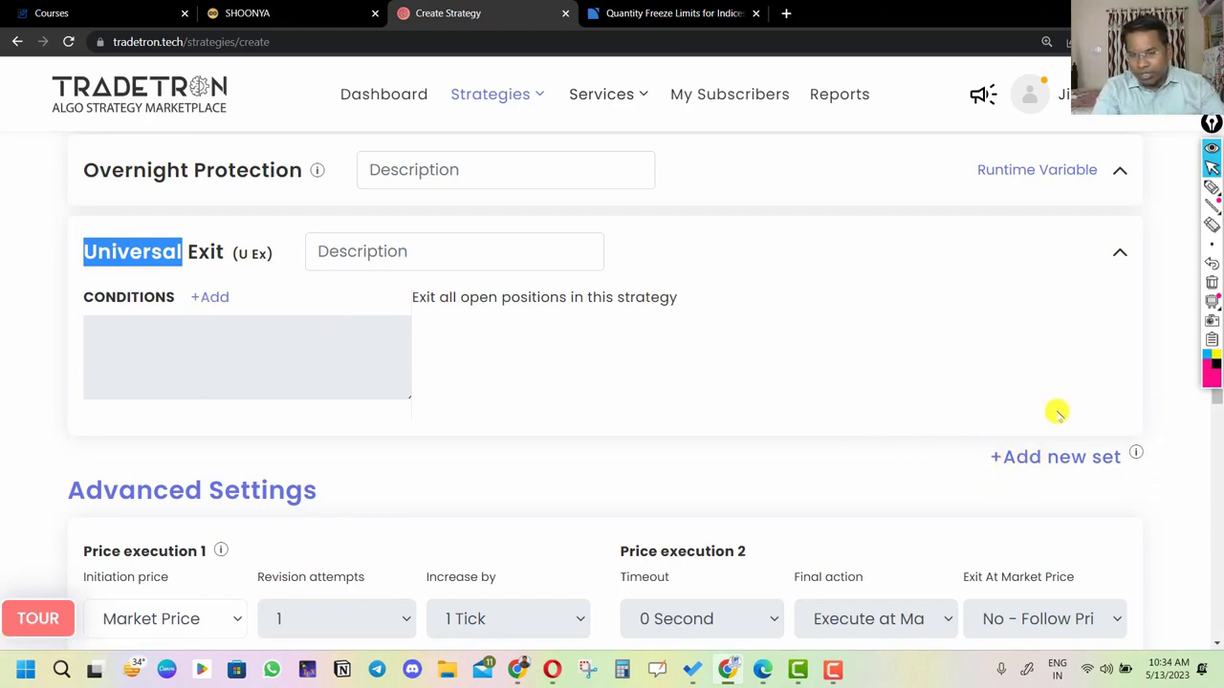
# Step: Add a new set to the strategy and highlight the Set №1 and Set №2 headings
pyautogui.click(1064, 459)
pyautogui.scroll(15, 606, 372)
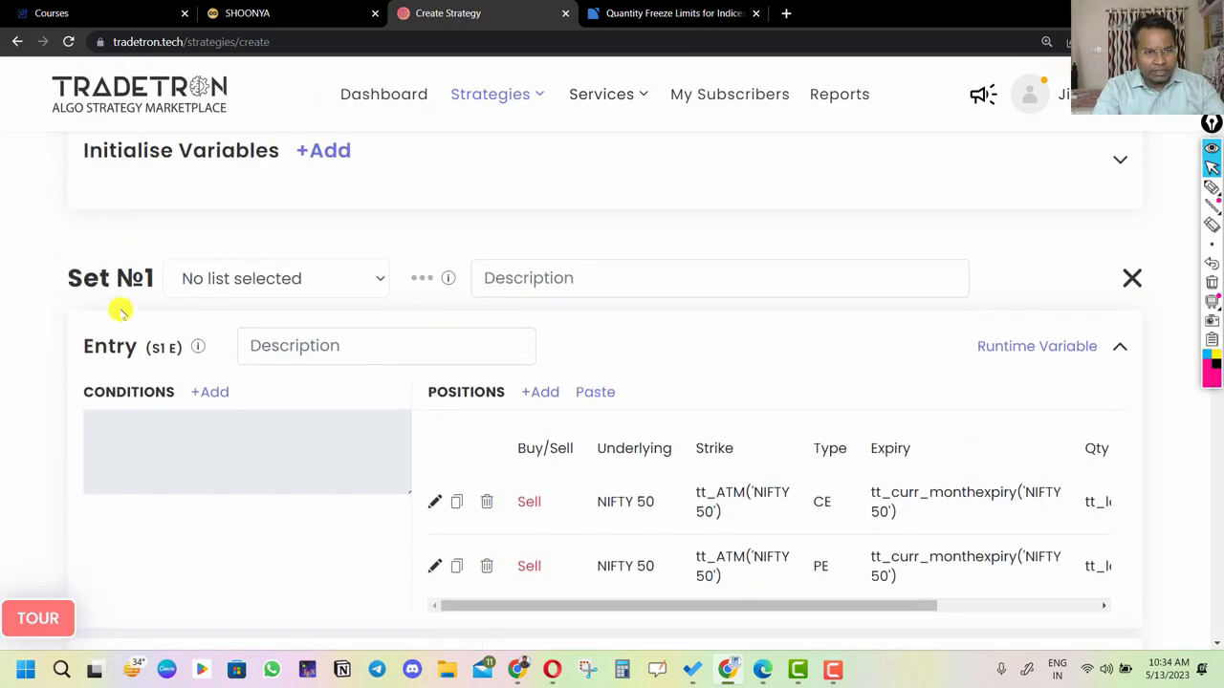
pyautogui.moveTo(156, 266); pyautogui.dragTo(60, 266)
pyautogui.scroll(-2, 265, 332)
pyautogui.scroll(-10, 266, 332)
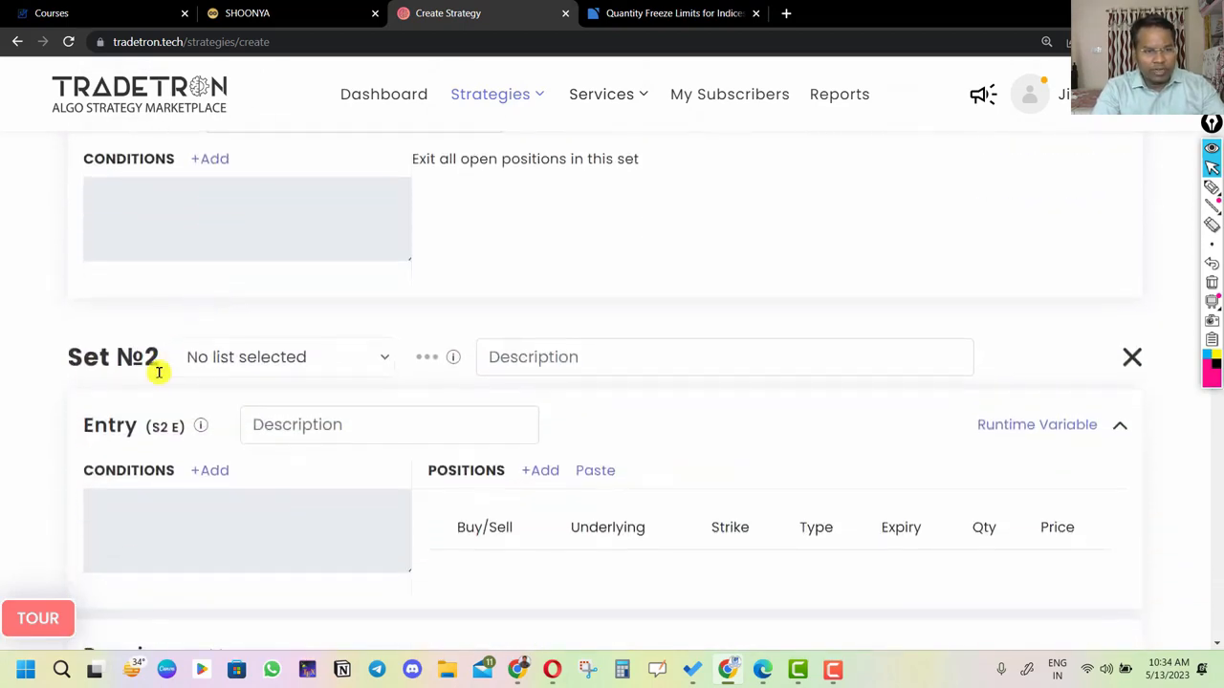
pyautogui.moveTo(156, 368); pyautogui.dragTo(44, 354)
# Step: Compare the Entry, Repair and Exit blocks of Set 2 with the matching blocks of Set 1
pyautogui.scroll(-3, 315, 401)
pyautogui.scroll(-2, 315, 405)
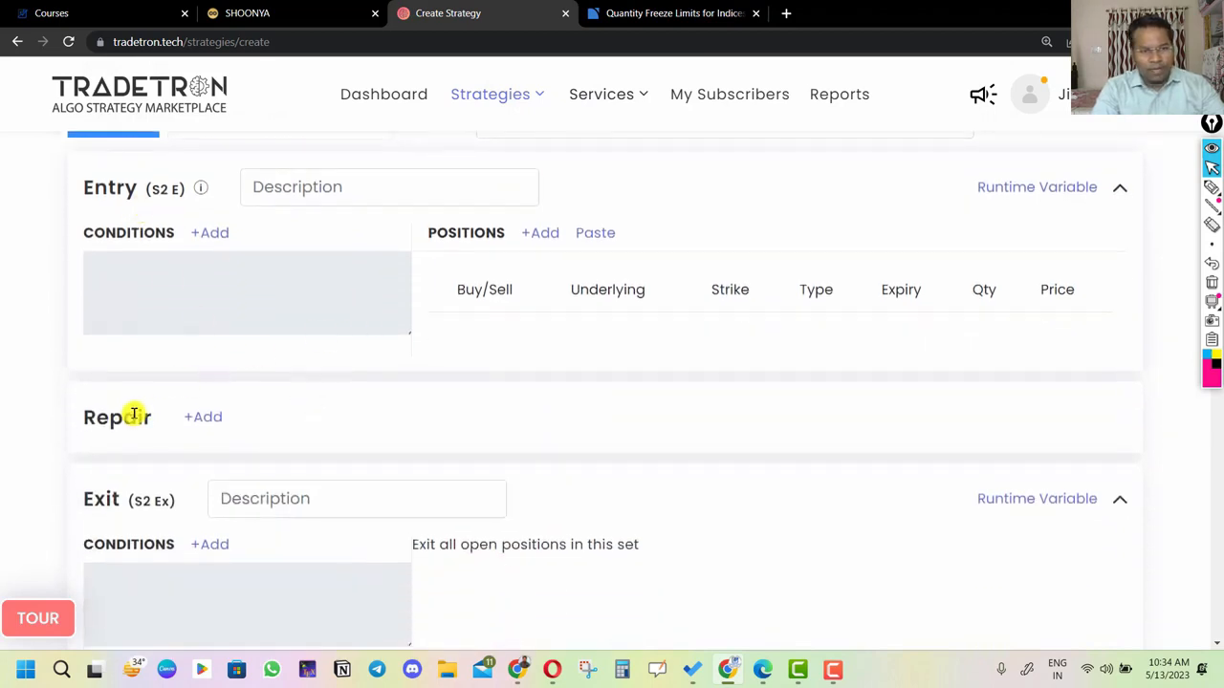
pyautogui.scroll(-3, 382, 424)
pyautogui.scroll(2, 261, 498)
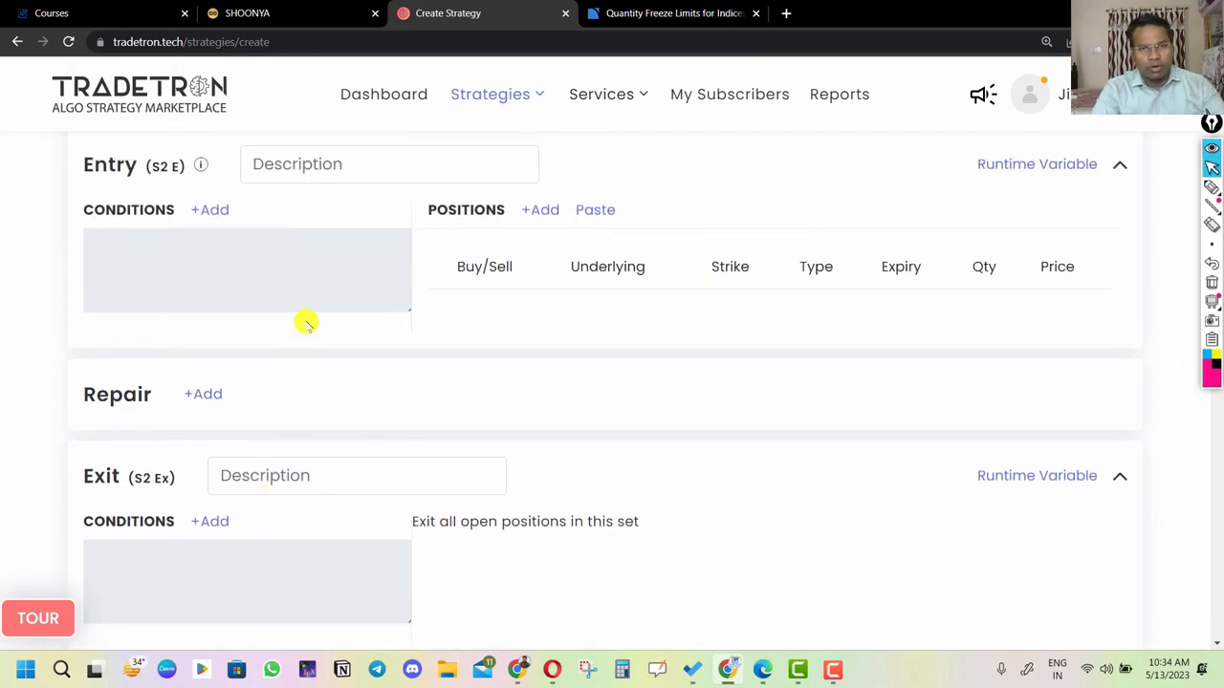
pyautogui.scroll(4, 306, 323)
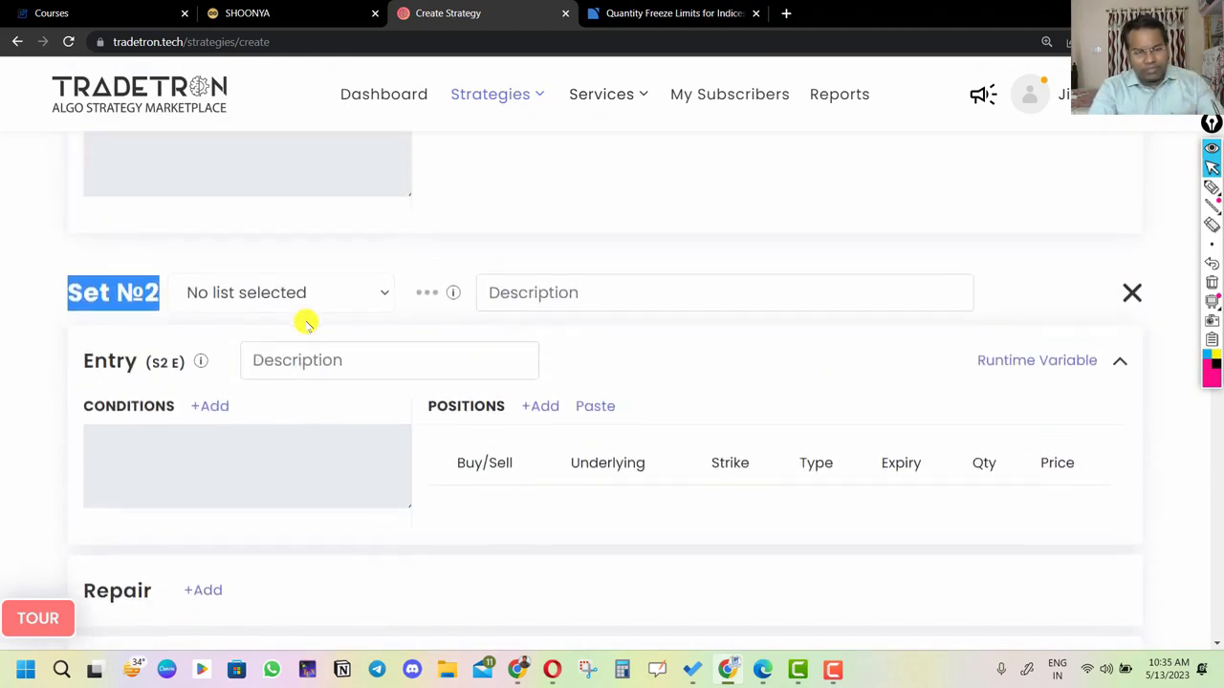
pyautogui.scroll(8, 306, 323)
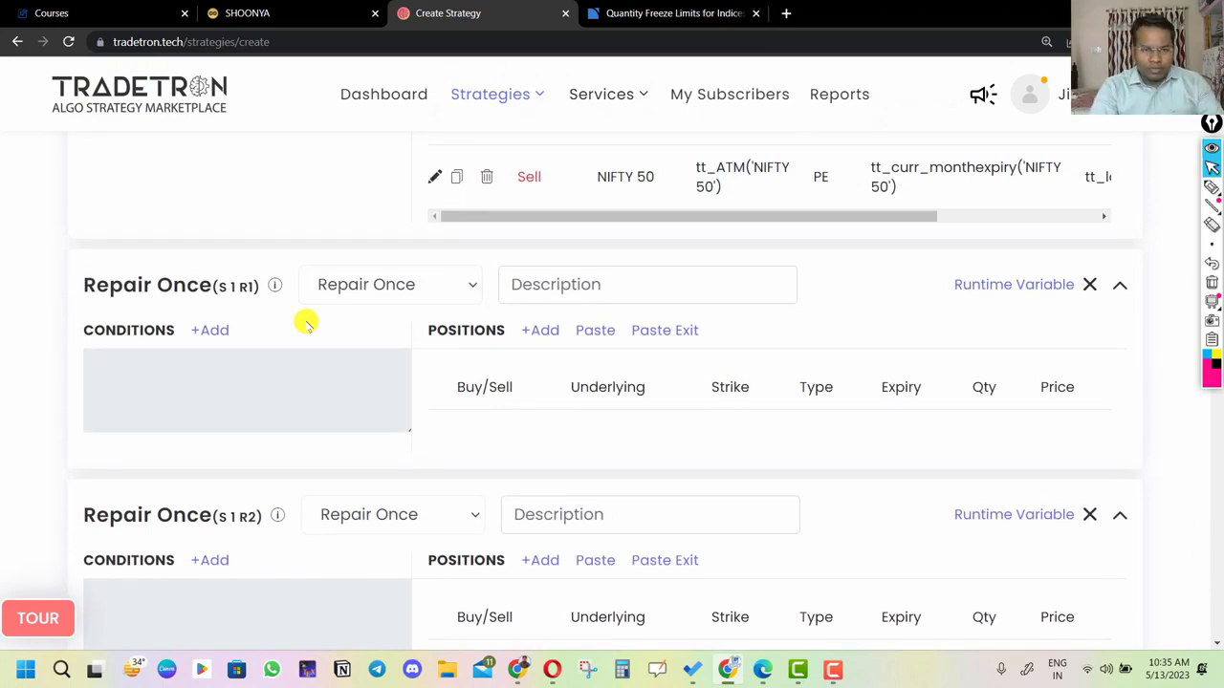
pyautogui.scroll(1, 306, 323)
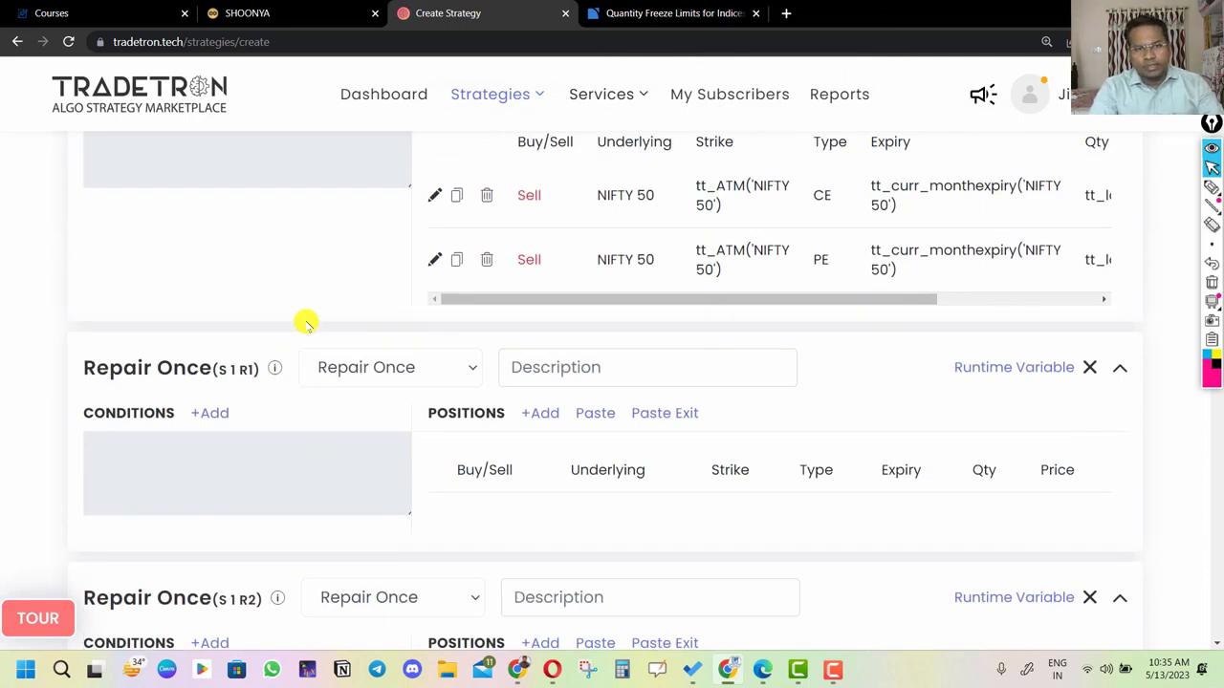
pyautogui.scroll(5, 306, 323)
pyautogui.scroll(-3, 306, 324)
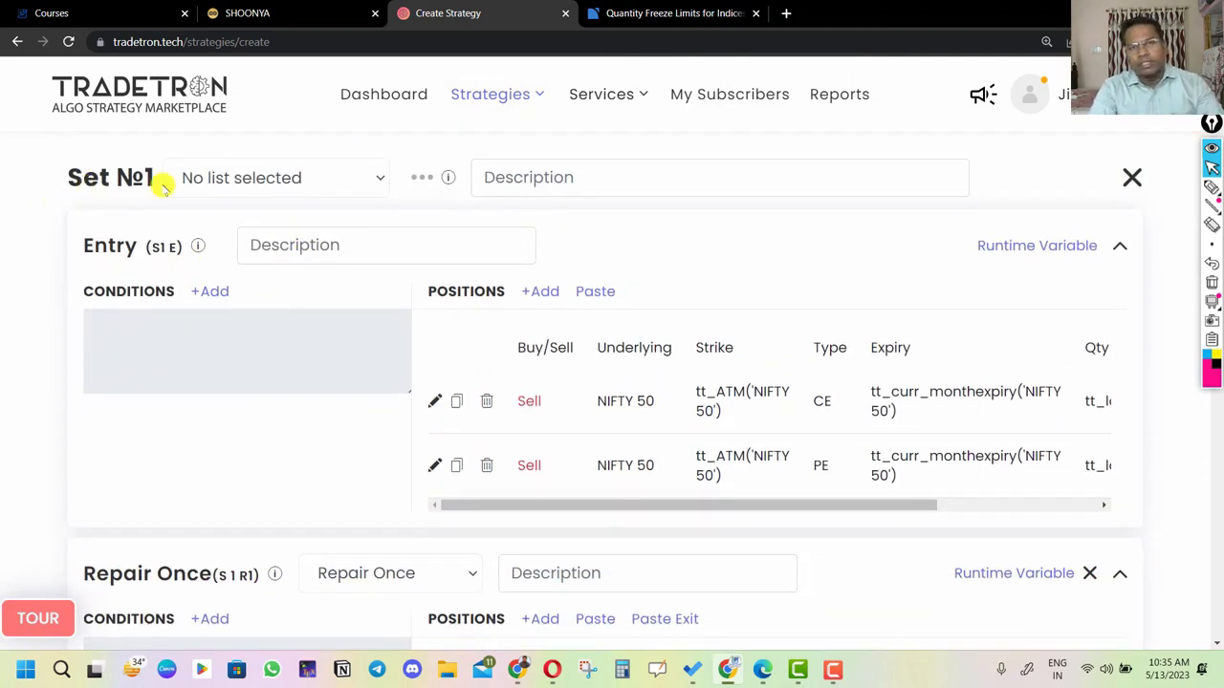
pyautogui.scroll(-12, 165, 188)
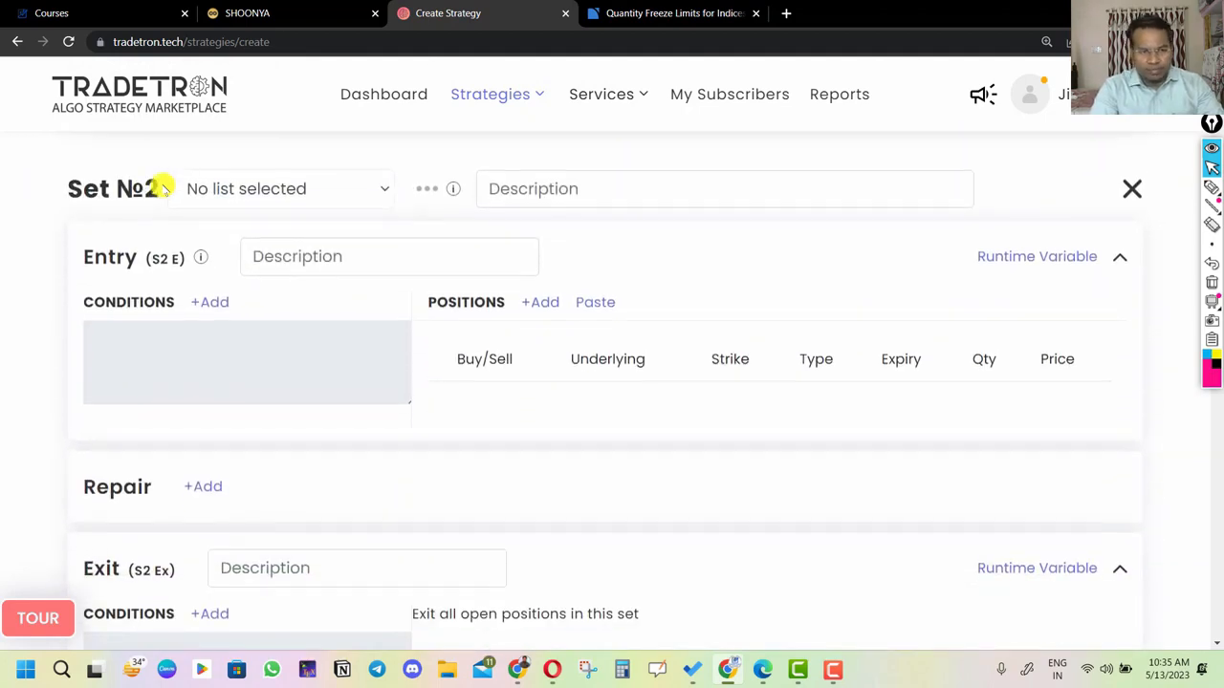
pyautogui.scroll(3, 165, 188)
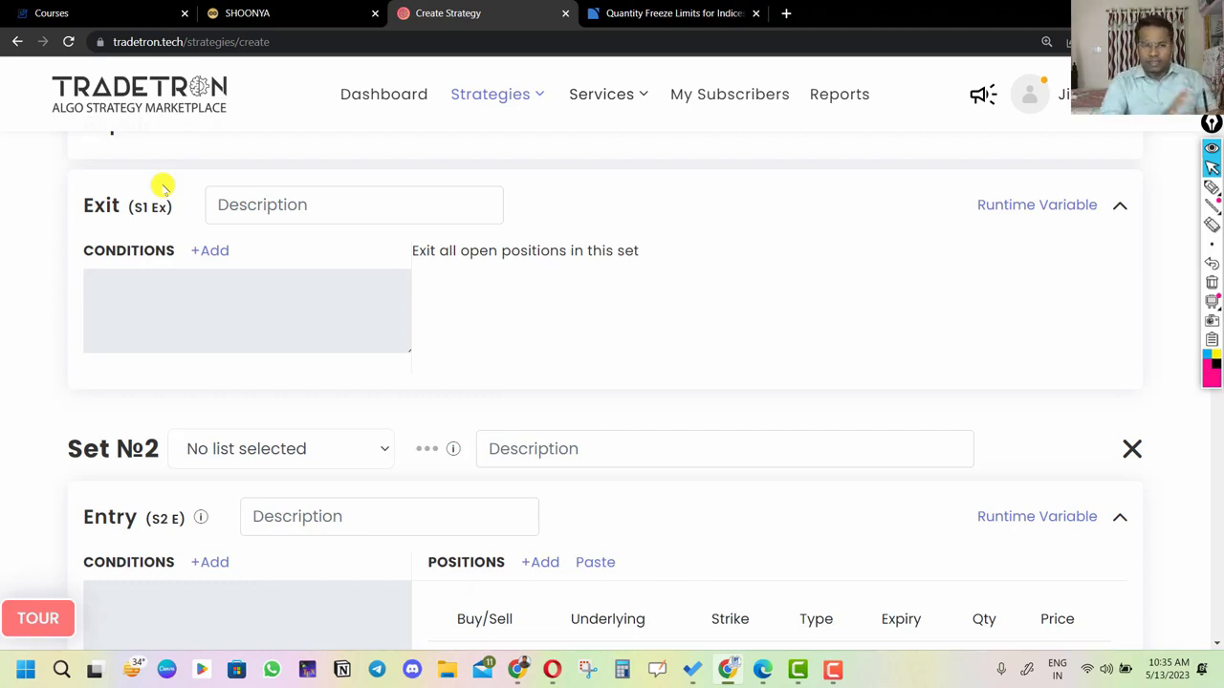
# Step: Examine how Set 1's two Repair Once blocks and its Exit block relate to the Entry positions
pyautogui.scroll(10, 278, 277)
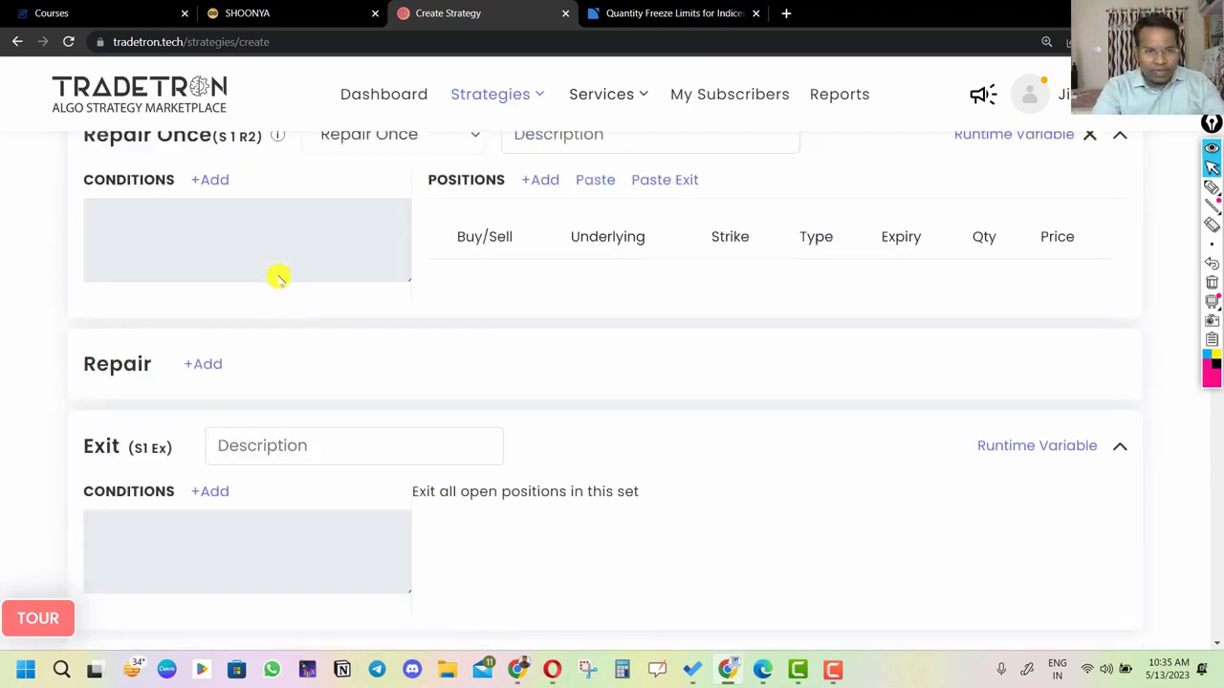
pyautogui.scroll(-10, 344, 492)
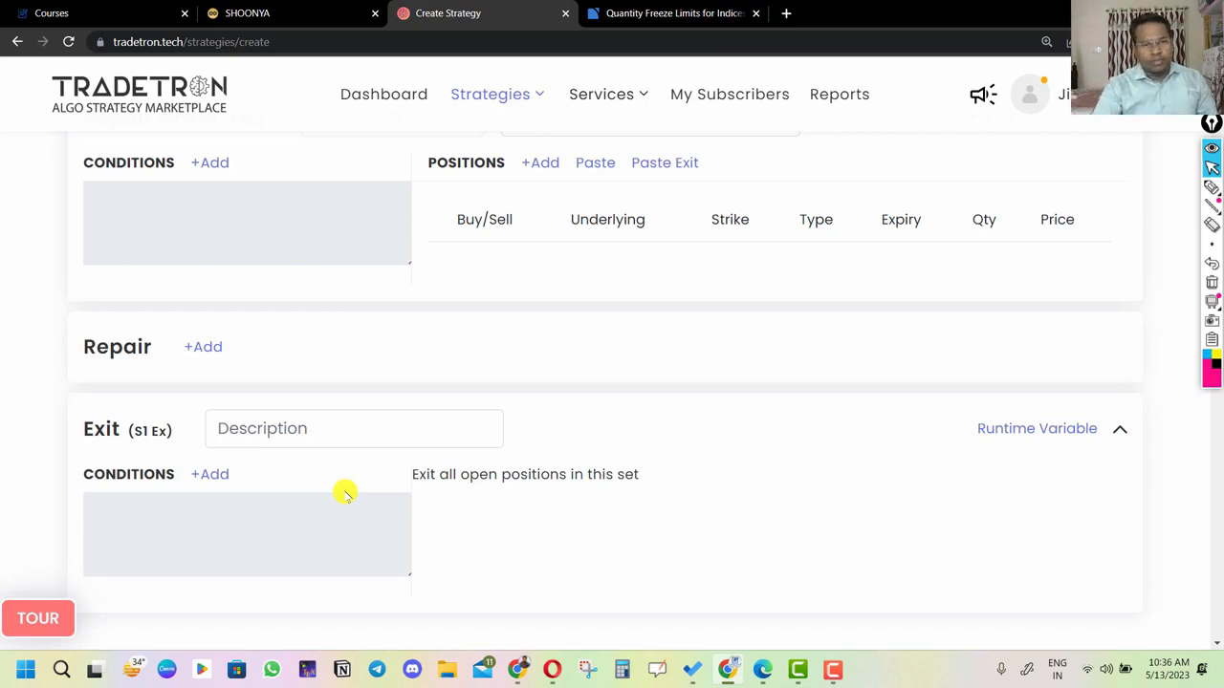
pyautogui.scroll(5, 350, 410)
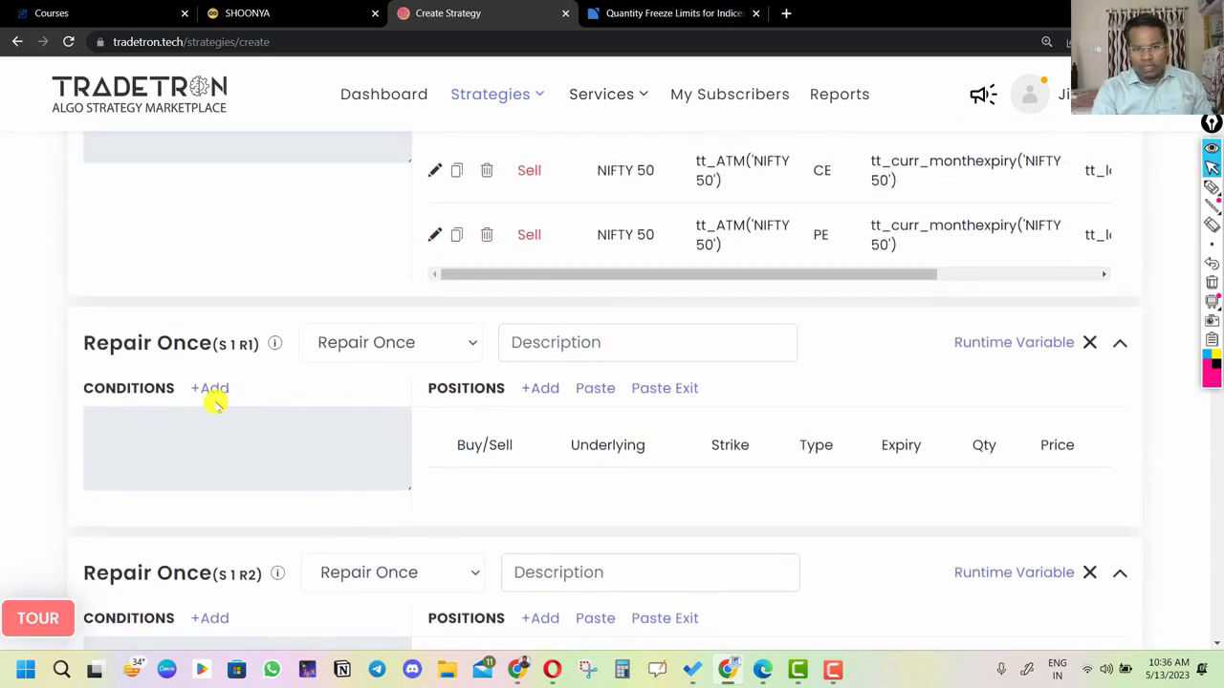
pyautogui.scroll(-2, 445, 579)
pyautogui.scroll(2, 594, 459)
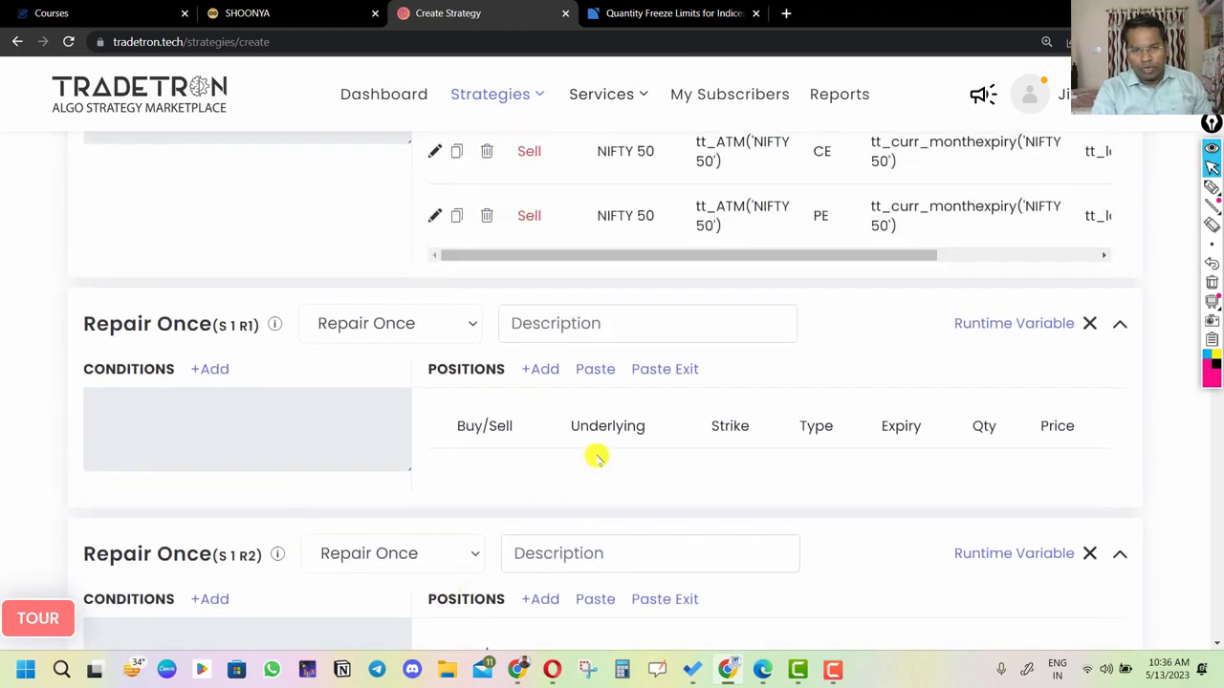
pyautogui.scroll(-3, 562, 204)
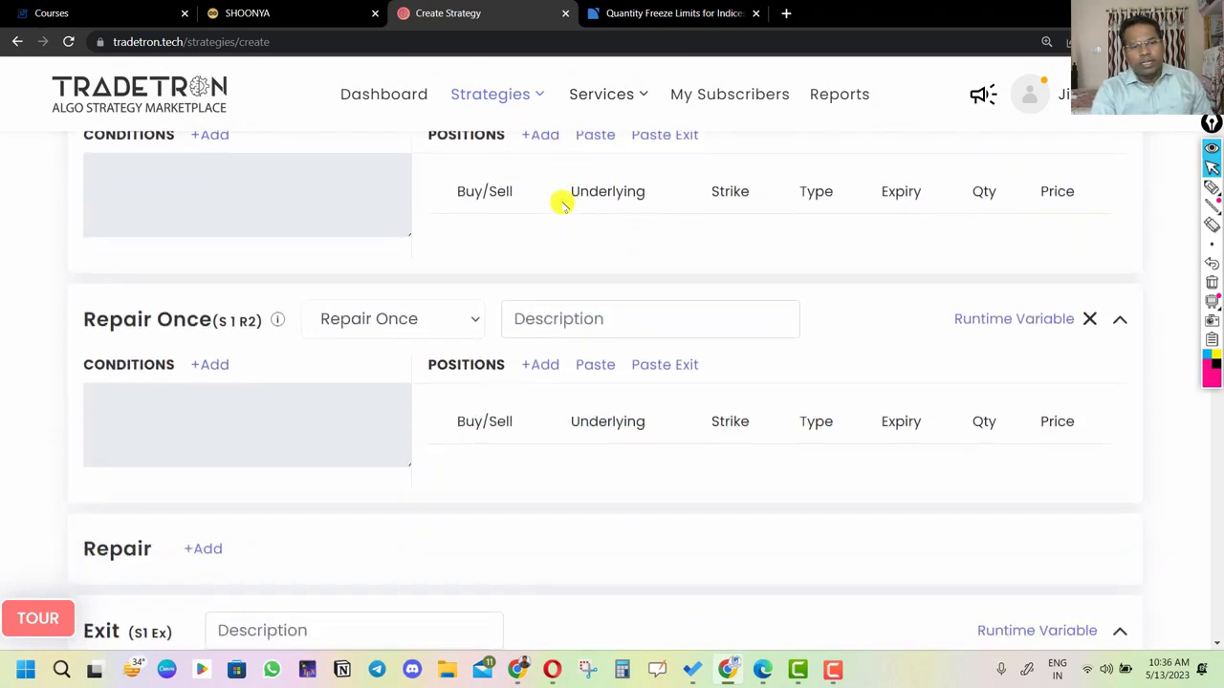
pyautogui.scroll(-4, 562, 203)
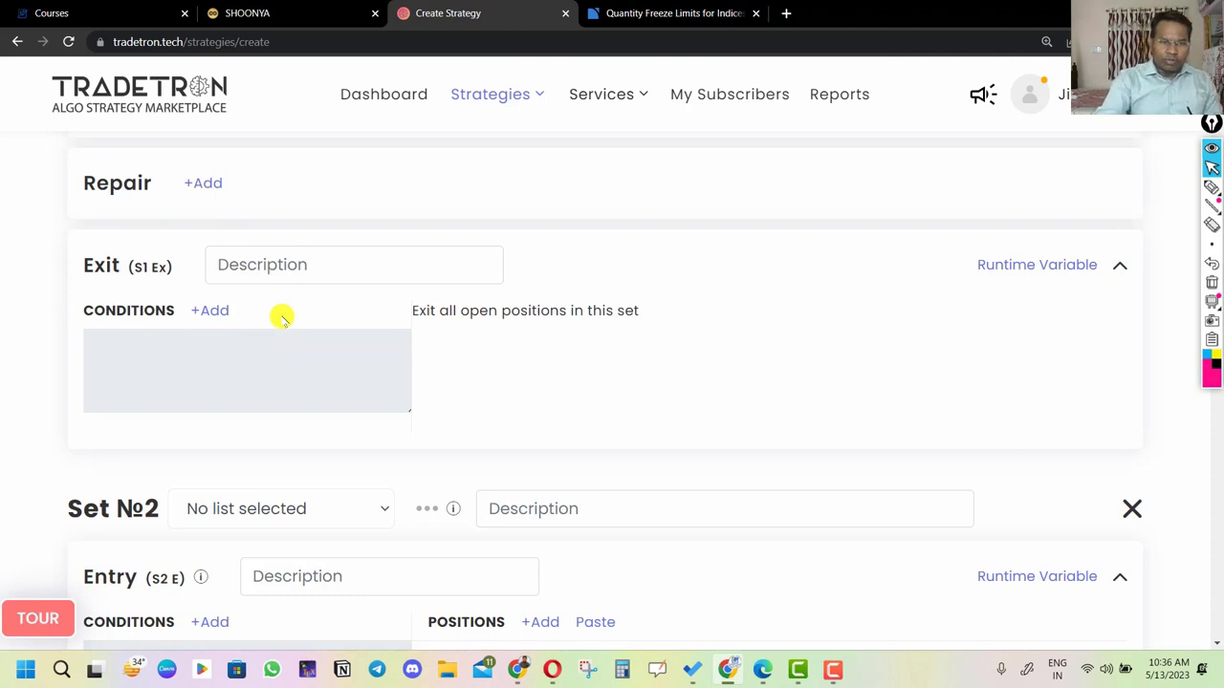
pyautogui.scroll(7, 282, 318)
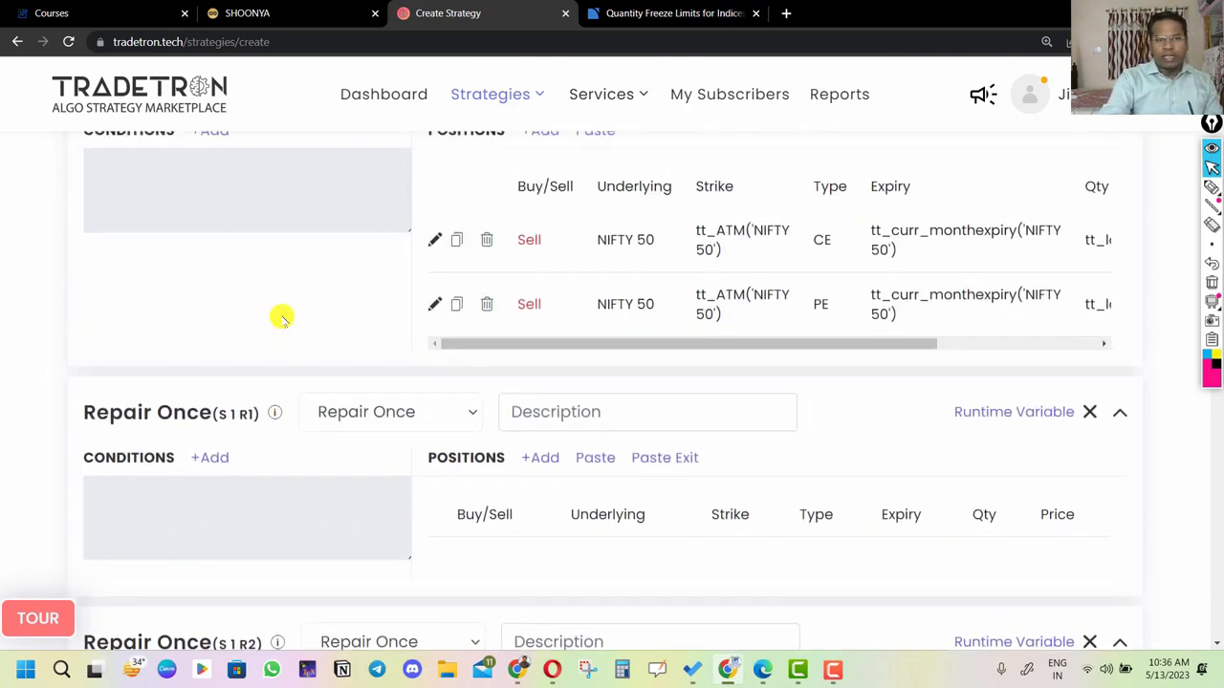
pyautogui.scroll(1, 282, 318)
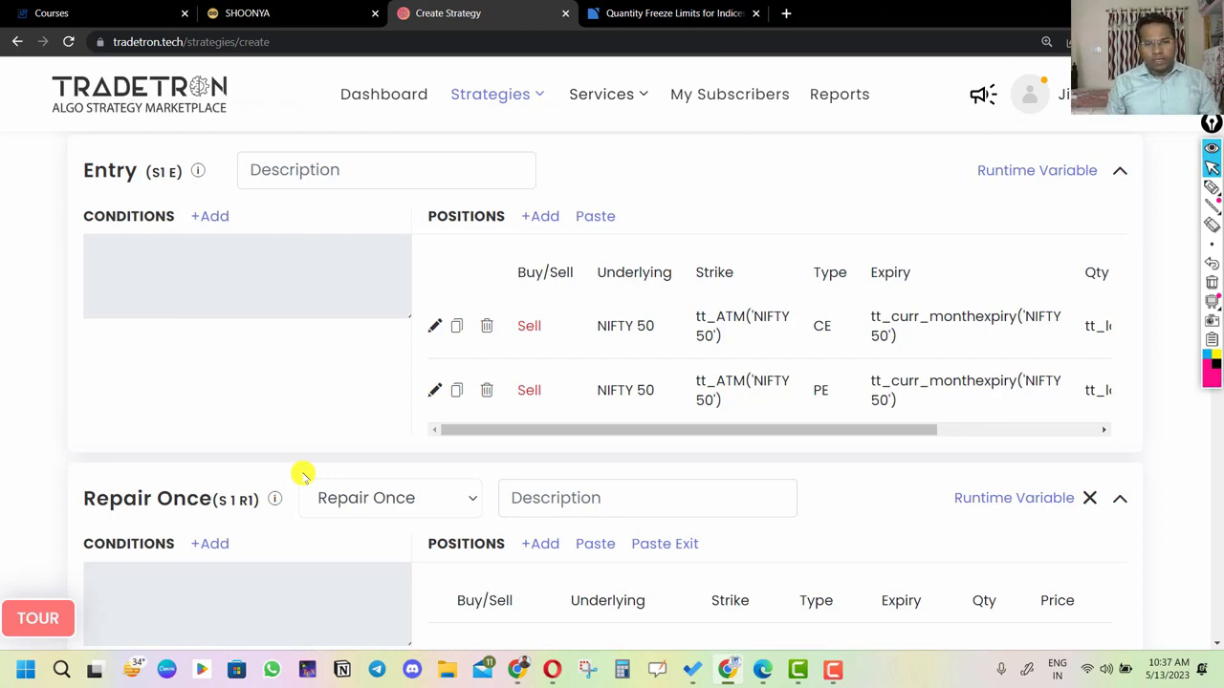
# Step: Review the Exit blocks of both sets against the Universal section's Repair, Overnight Protection and Universal Exit blocks
pyautogui.scroll(-1, 303, 475)
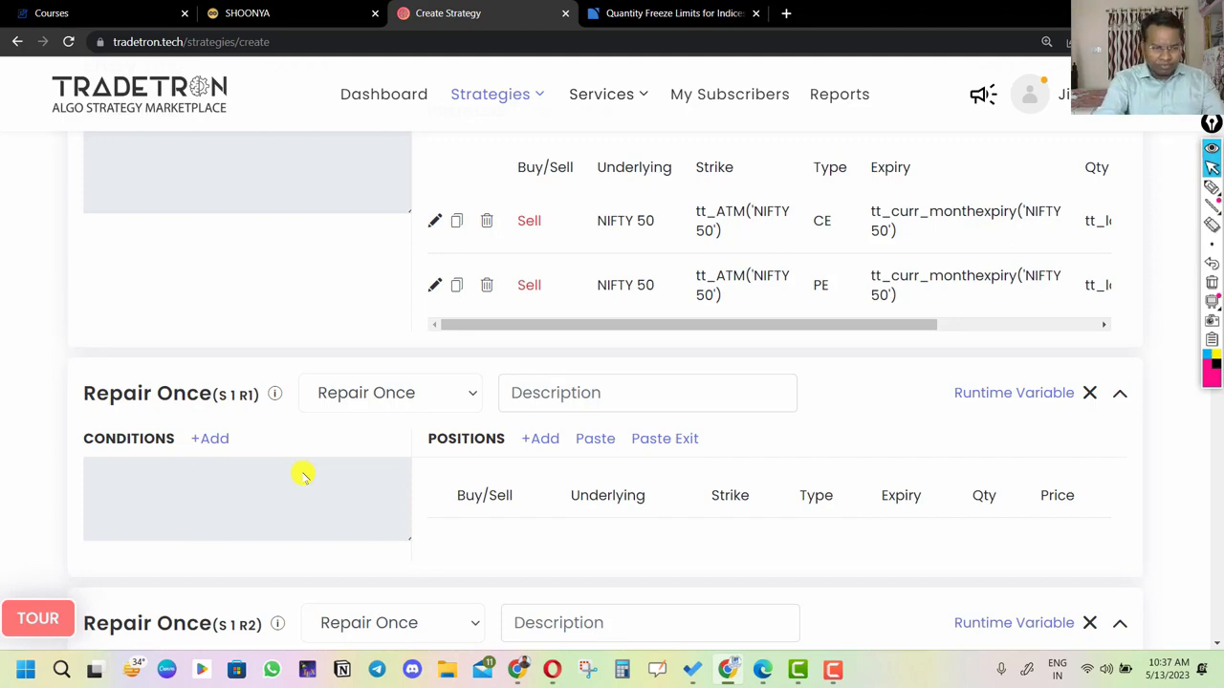
pyautogui.scroll(-8, 302, 475)
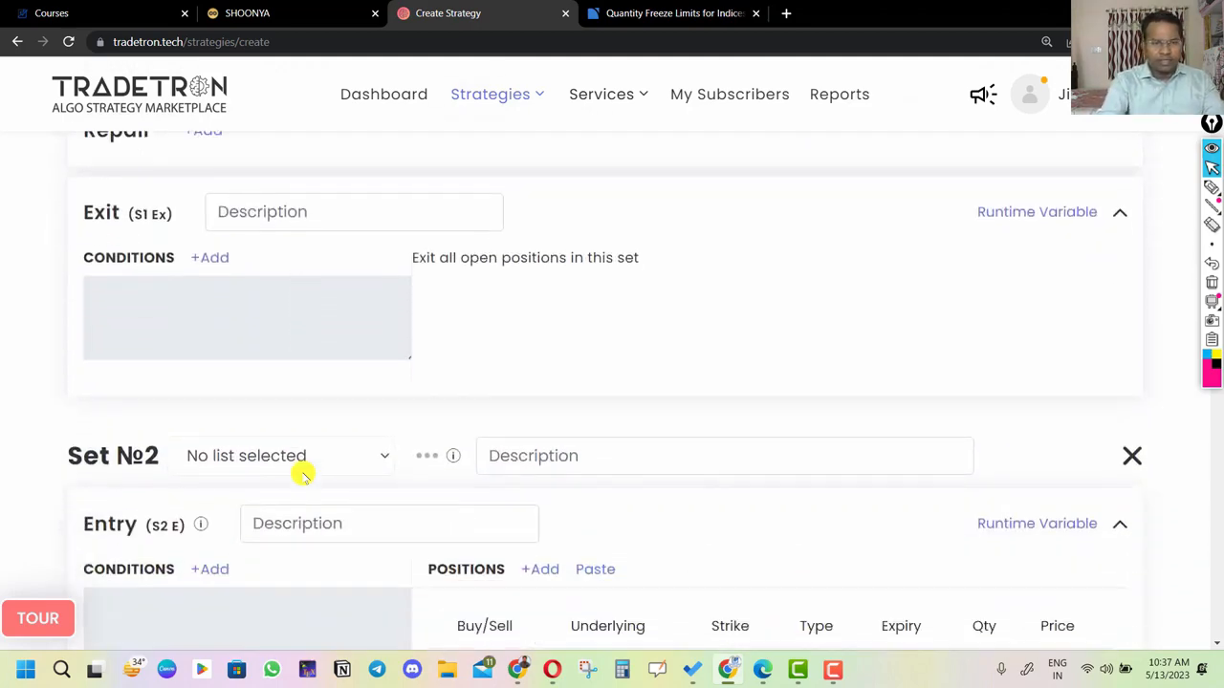
pyautogui.scroll(-7, 302, 475)
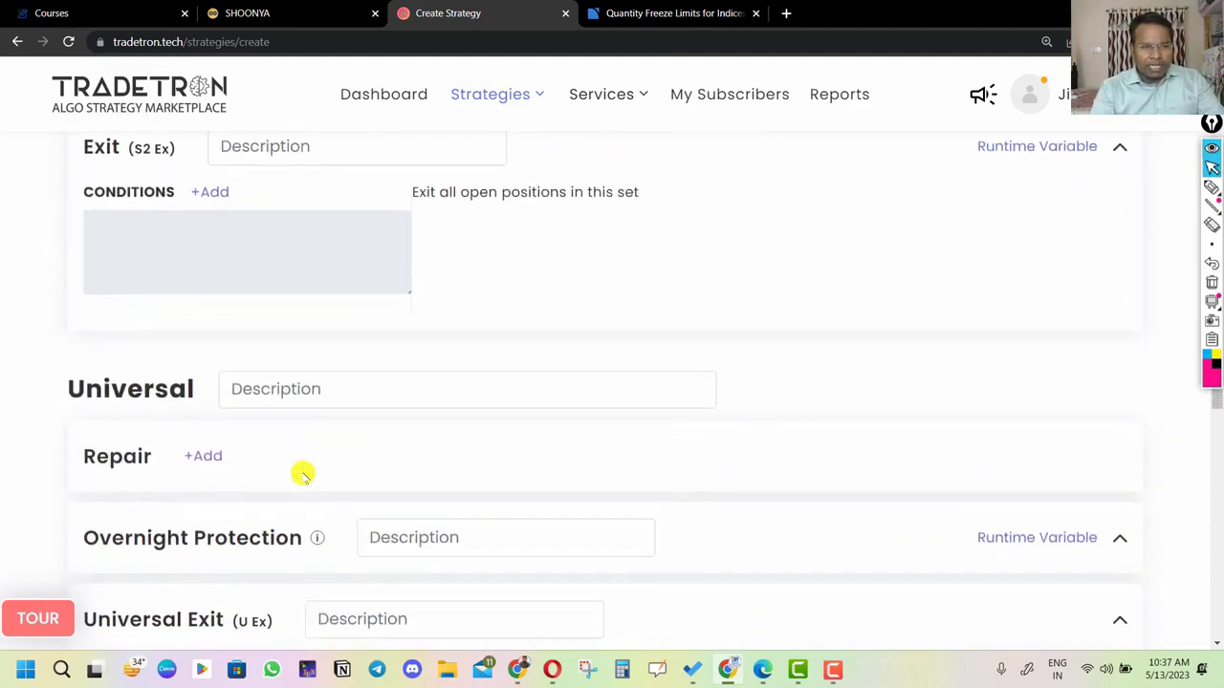
pyautogui.scroll(7, 302, 476)
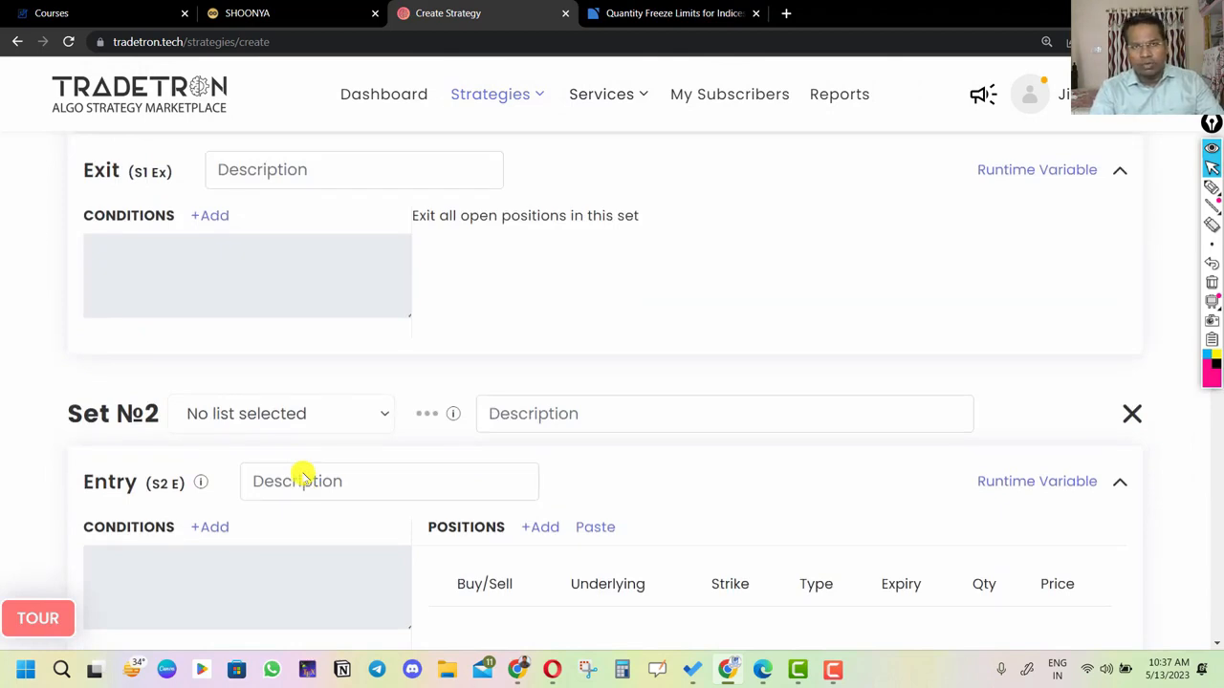
pyautogui.scroll(-3, 302, 475)
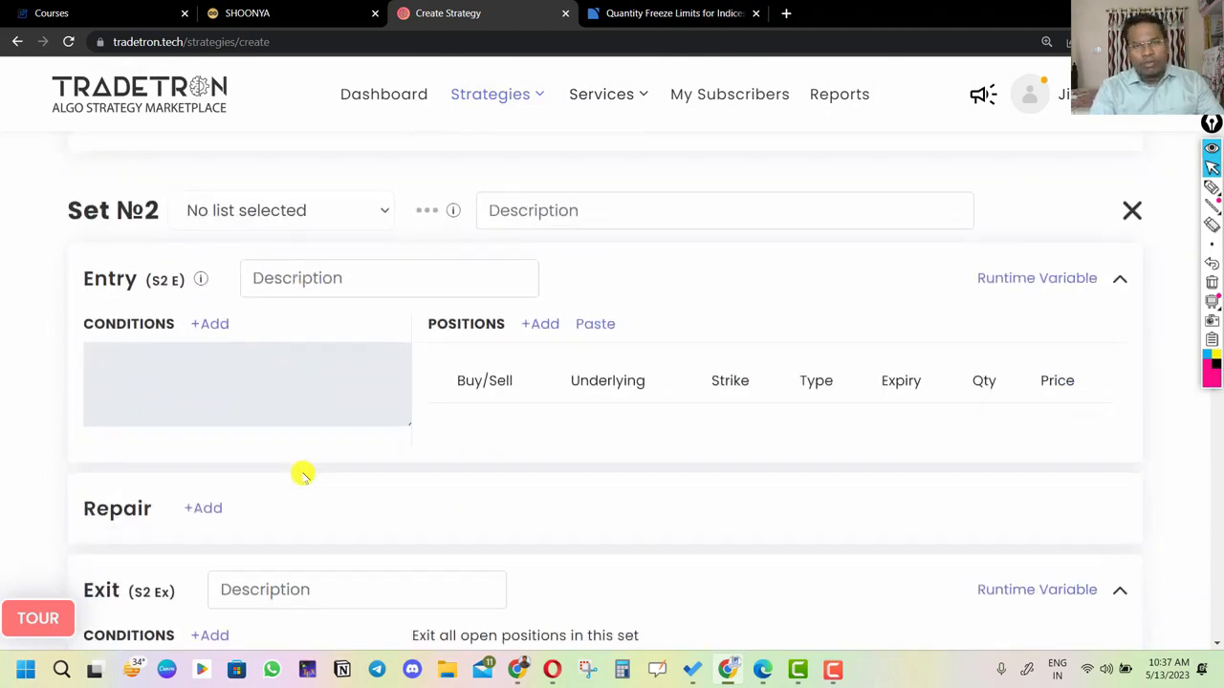
pyautogui.scroll(-2, 302, 475)
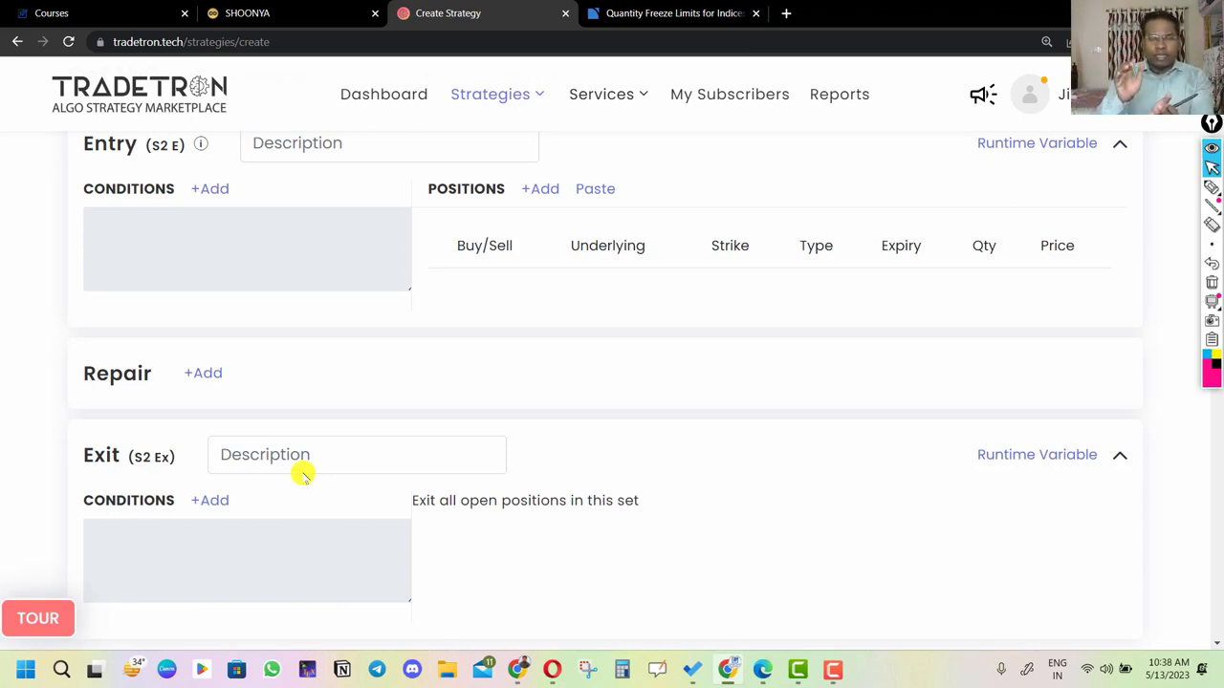
pyautogui.scroll(-4, 302, 475)
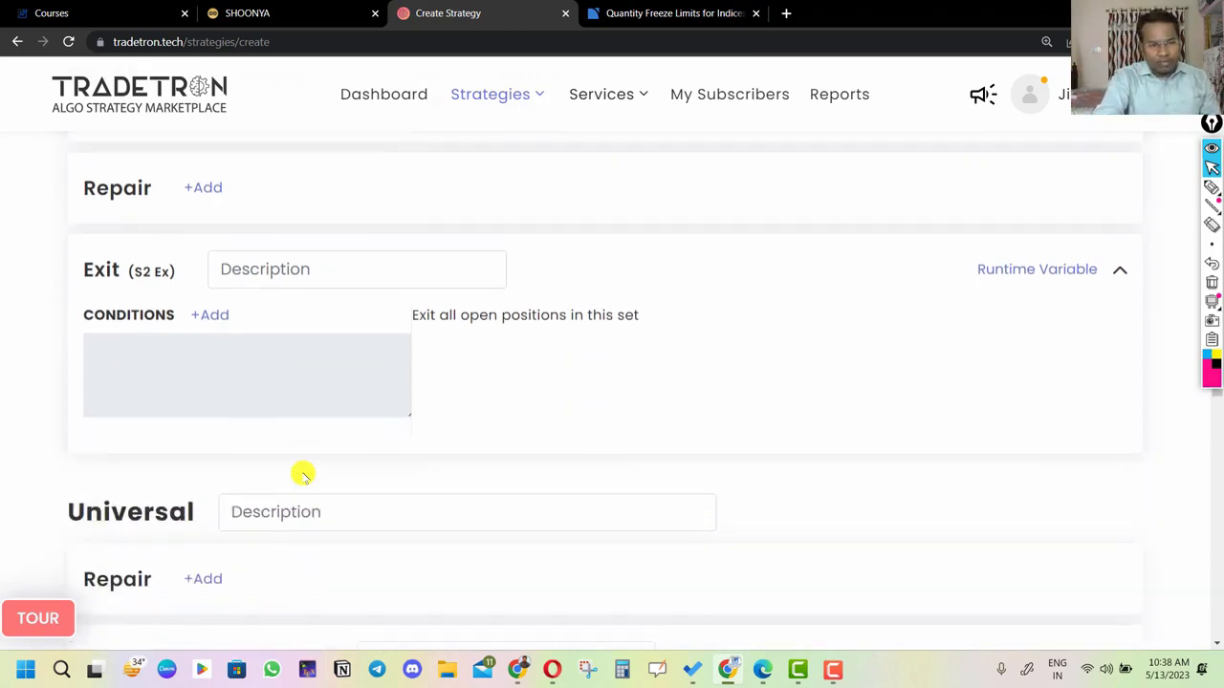
pyautogui.scroll(3, 295, 308)
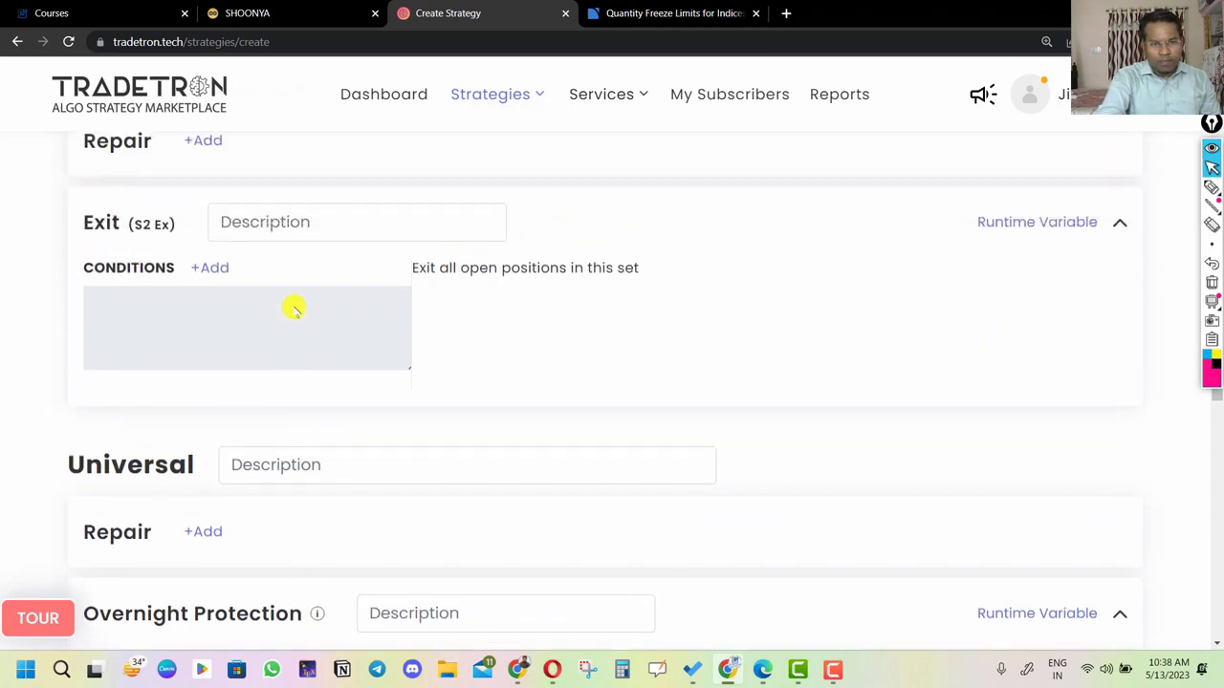
pyautogui.scroll(-1, 292, 306)
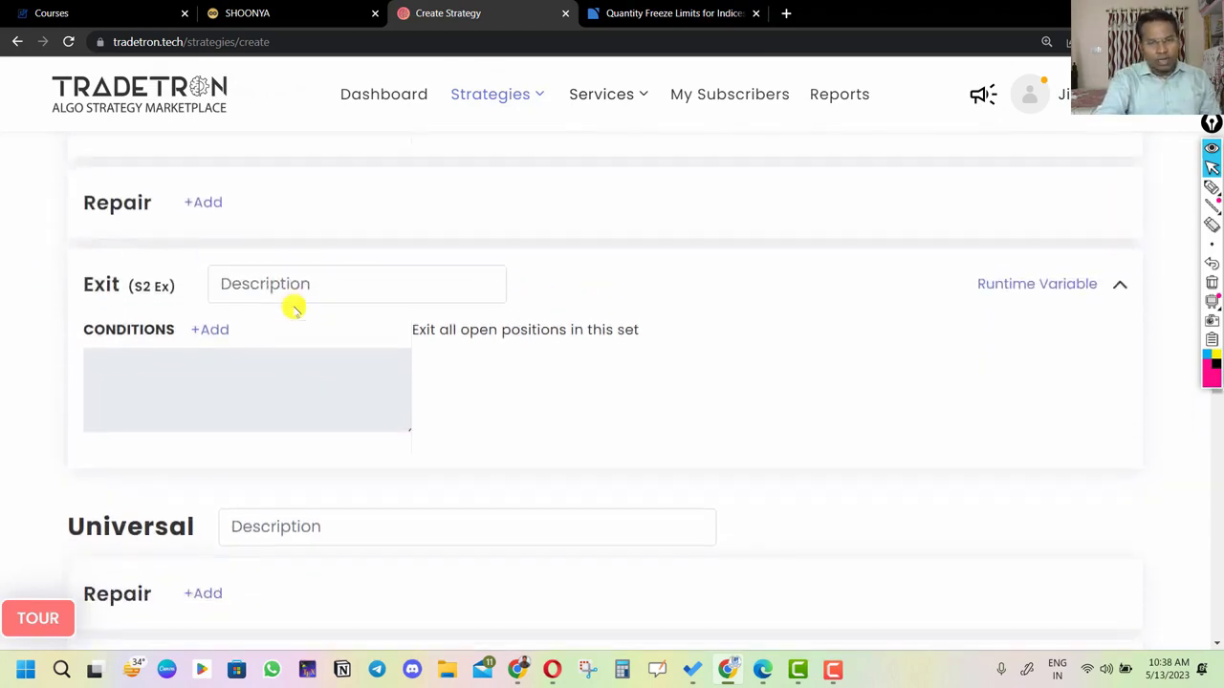
pyautogui.scroll(-2, 258, 306)
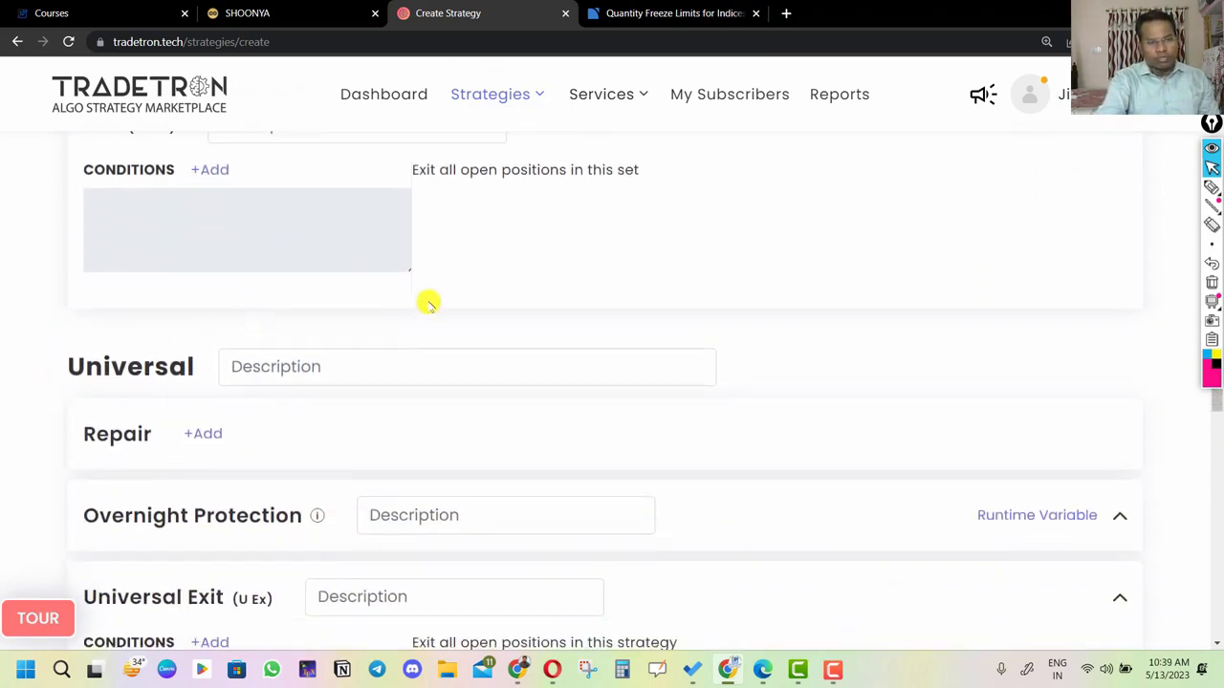
pyautogui.scroll(-2, 426, 303)
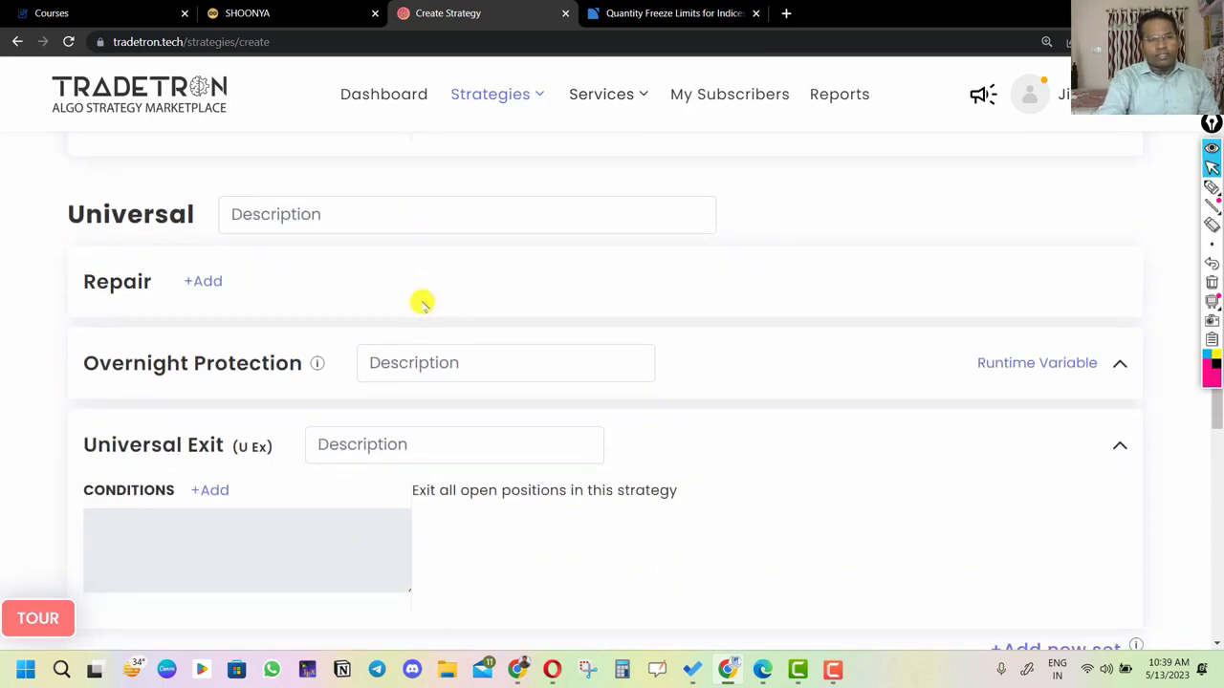
# Step: Add a Universal Repair Once block to the Universal section and remove it again
pyautogui.click(207, 281)
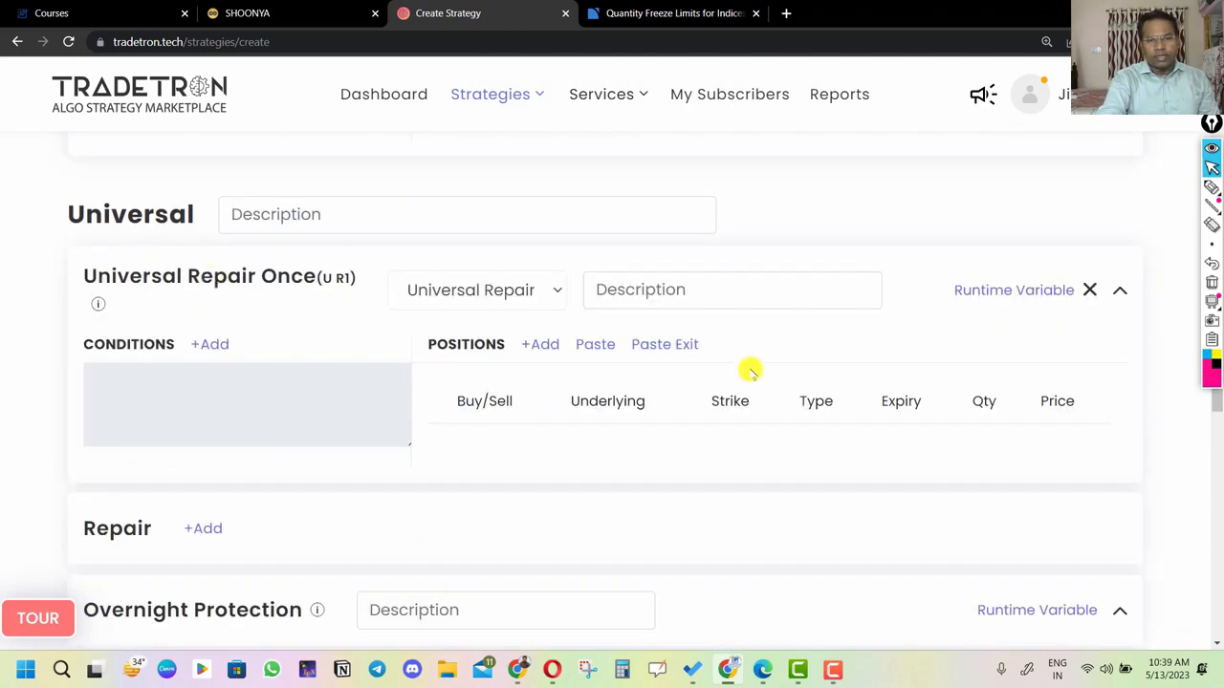
pyautogui.click(1089, 290)
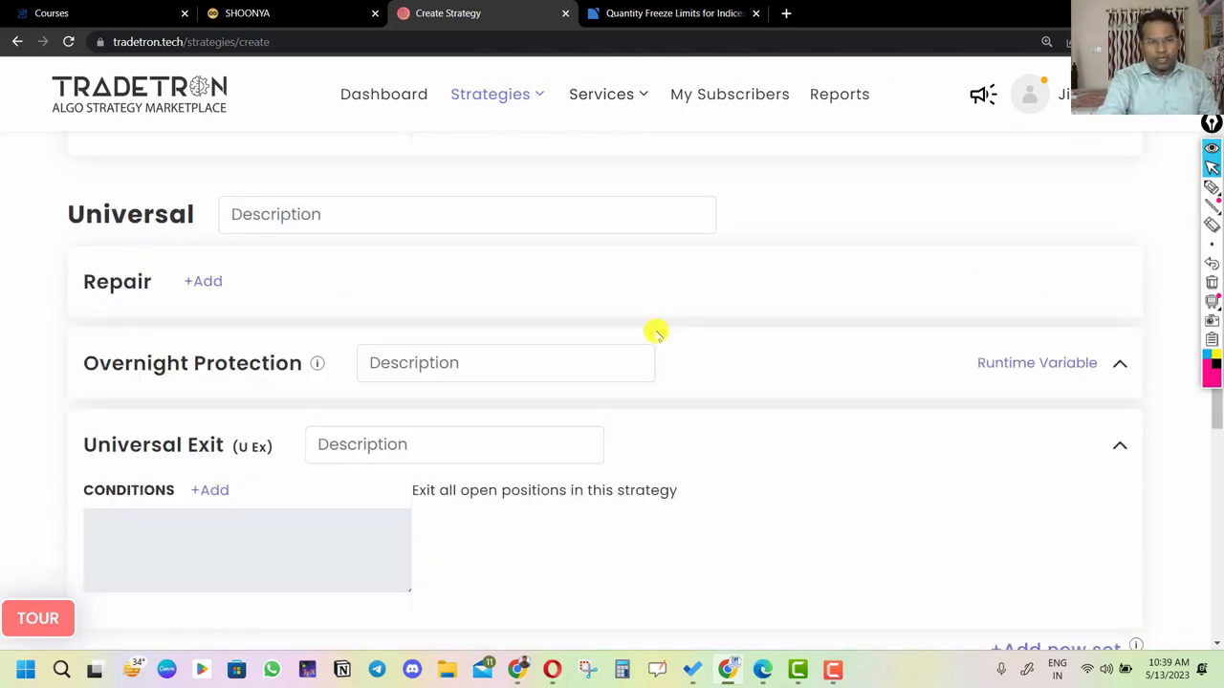
# Step: Expand the Overnight Protection block and read its description of when positions are taken and squared off
pyautogui.scroll(-1, 656, 332)
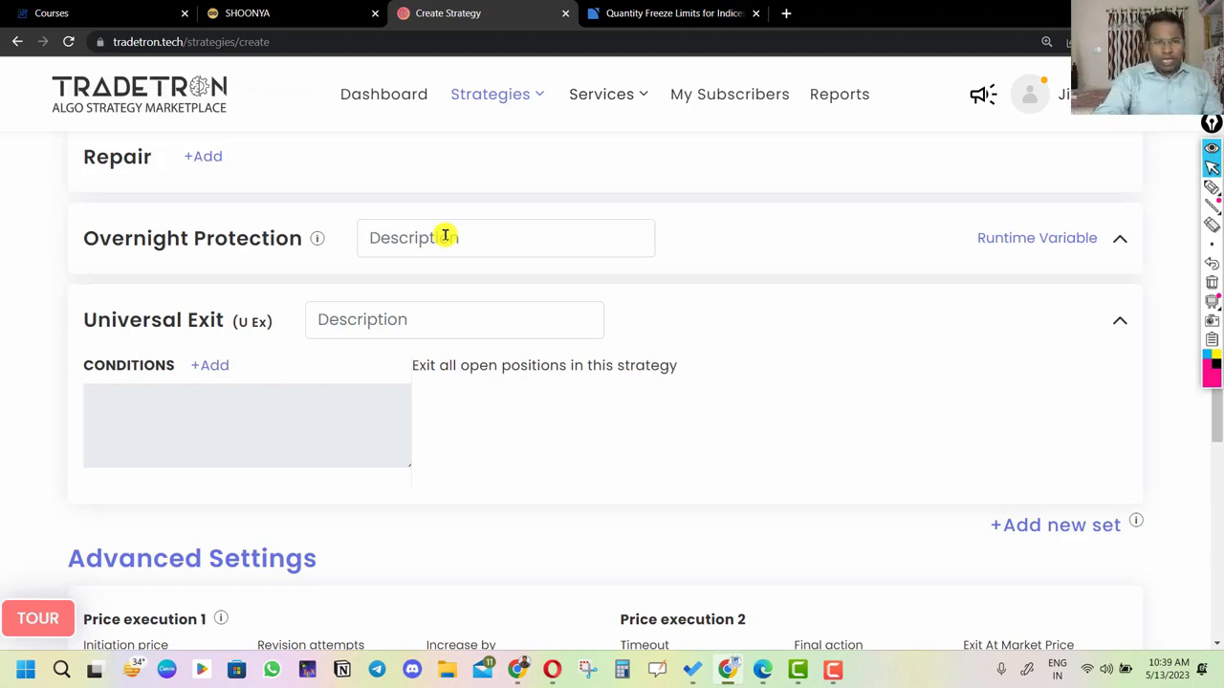
pyautogui.click(1117, 240)
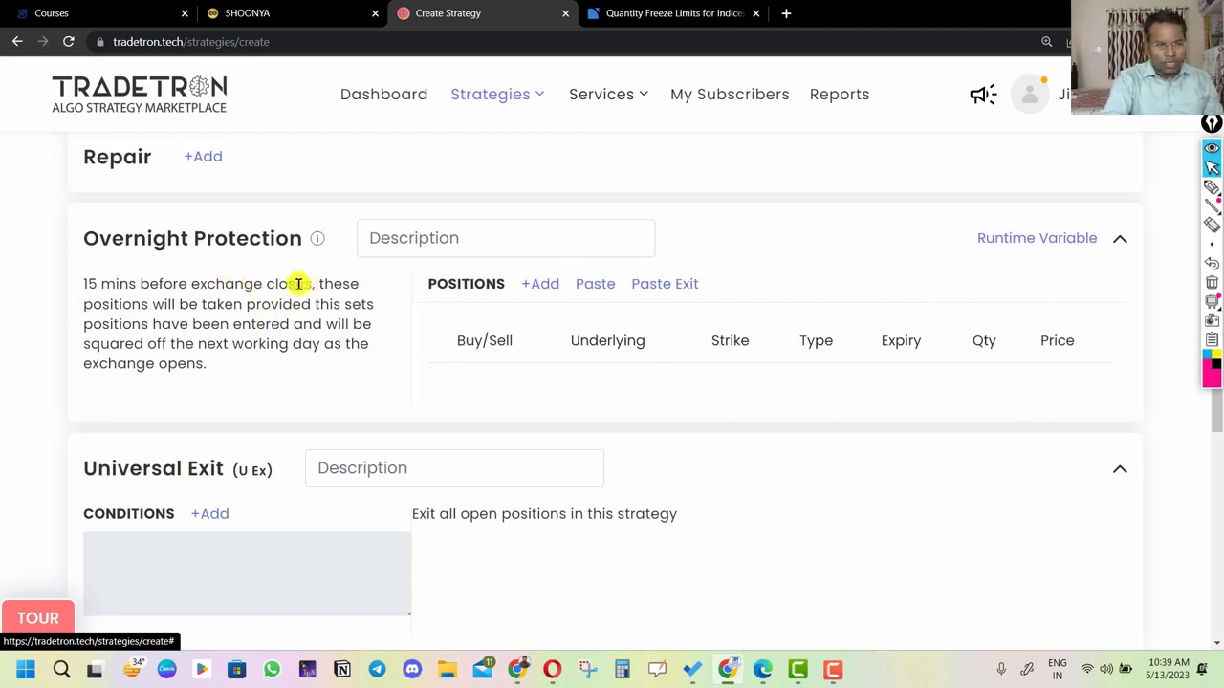
pyautogui.moveTo(306, 284); pyautogui.dragTo(67, 279)
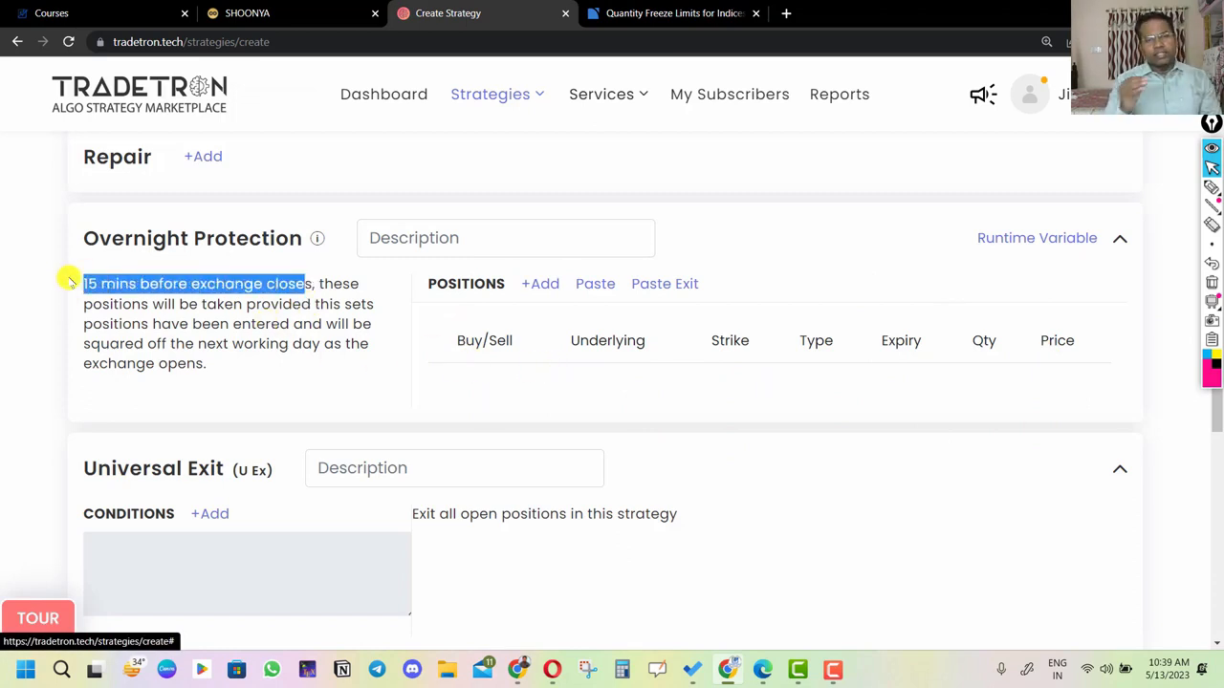
pyautogui.click(226, 299)
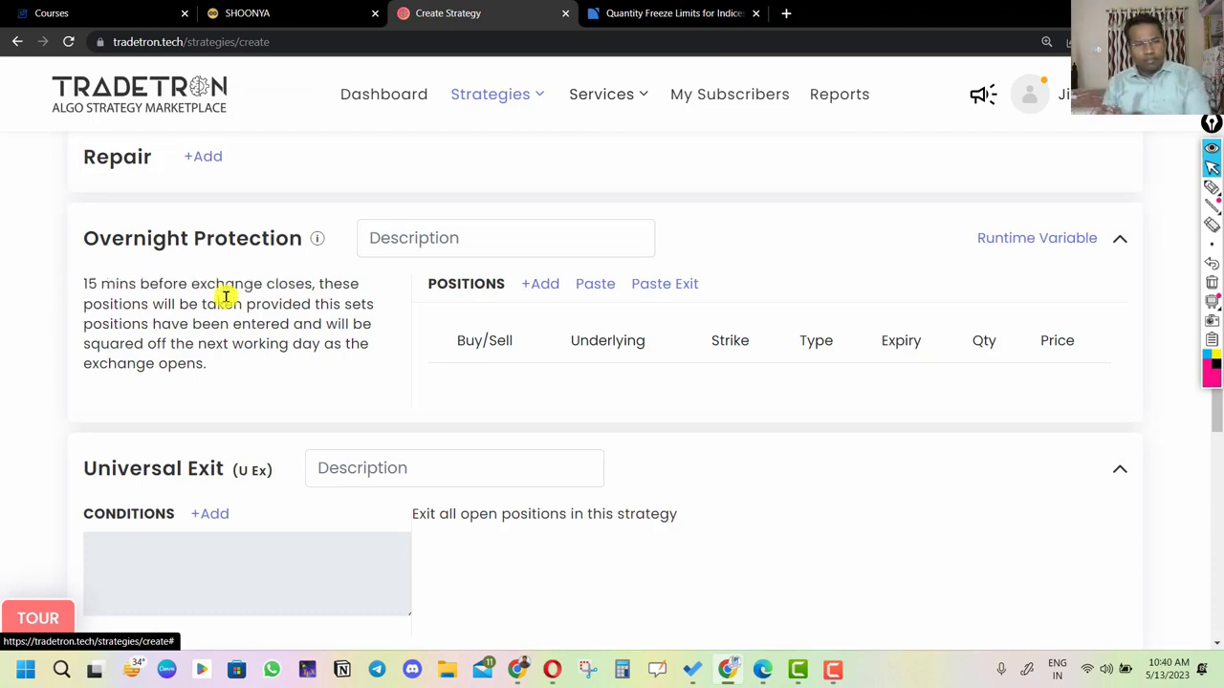
pyautogui.moveTo(152, 304); pyautogui.dragTo(252, 327)
pyautogui.moveTo(204, 363); pyautogui.dragTo(84, 283)
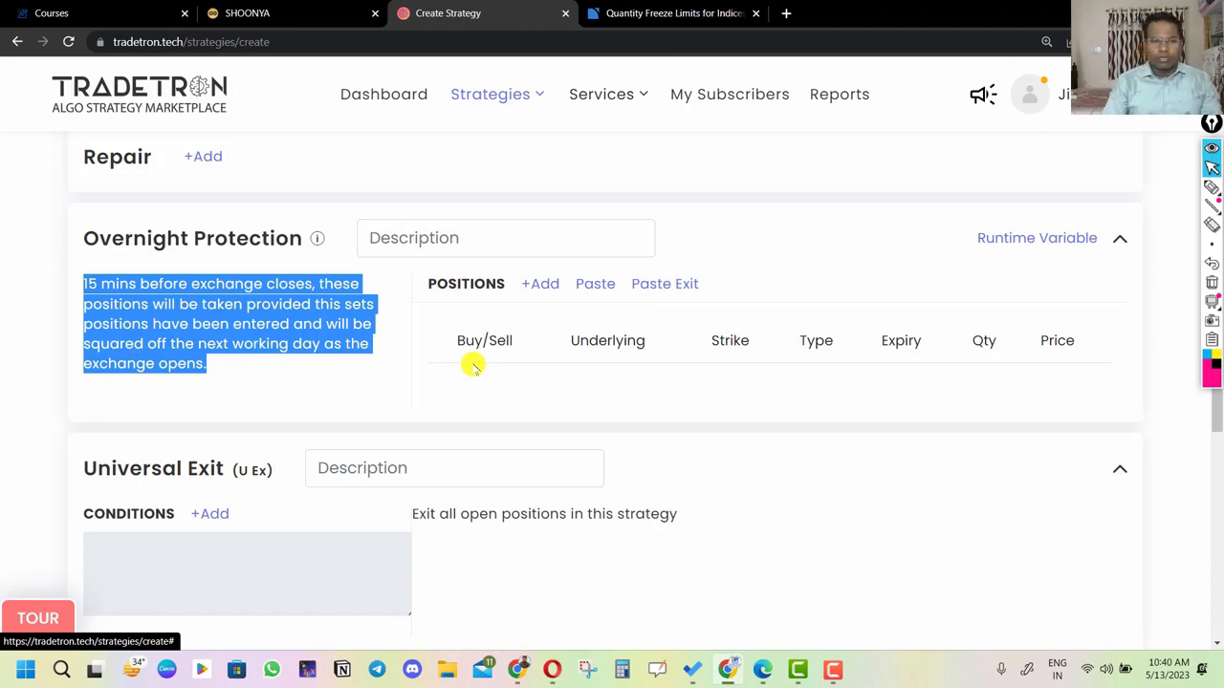
pyautogui.click(166, 350)
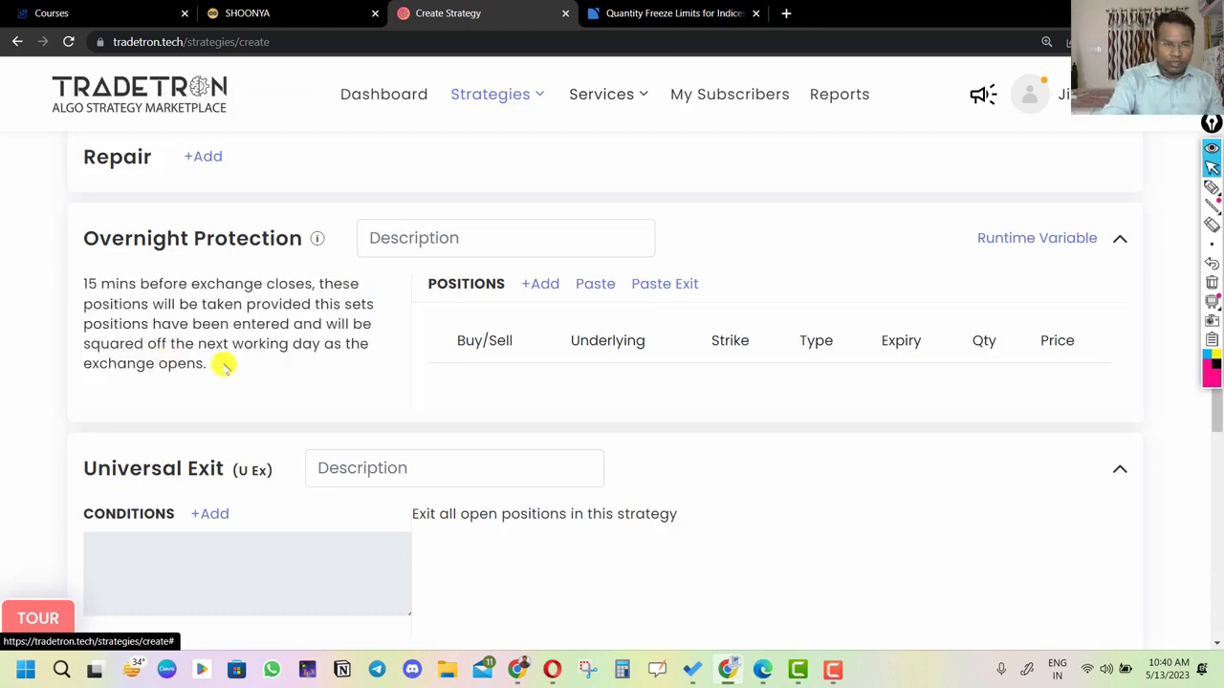
pyautogui.moveTo(210, 364); pyautogui.dragTo(72, 280)
pyautogui.click(71, 280)
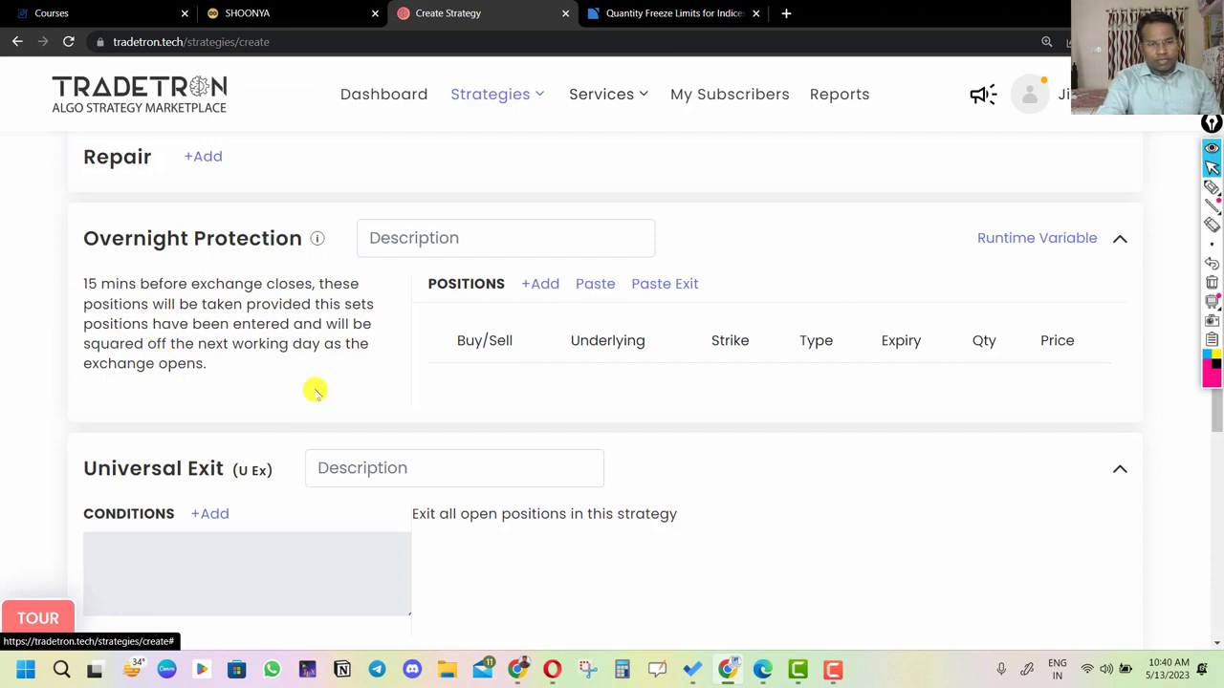
# Step: In the Advanced Settings, set the Initiation price of Price execution 1 to LTP
pyautogui.scroll(-3, 314, 389)
pyautogui.scroll(-3, 315, 390)
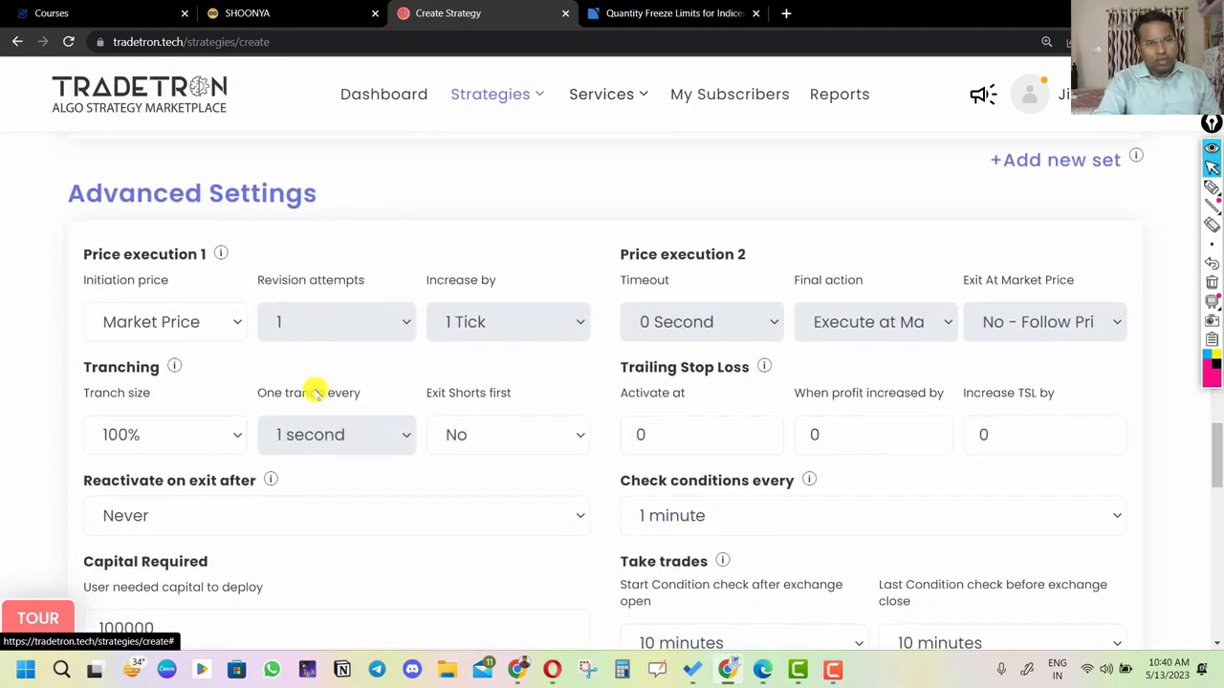
pyautogui.scroll(-1, 315, 392)
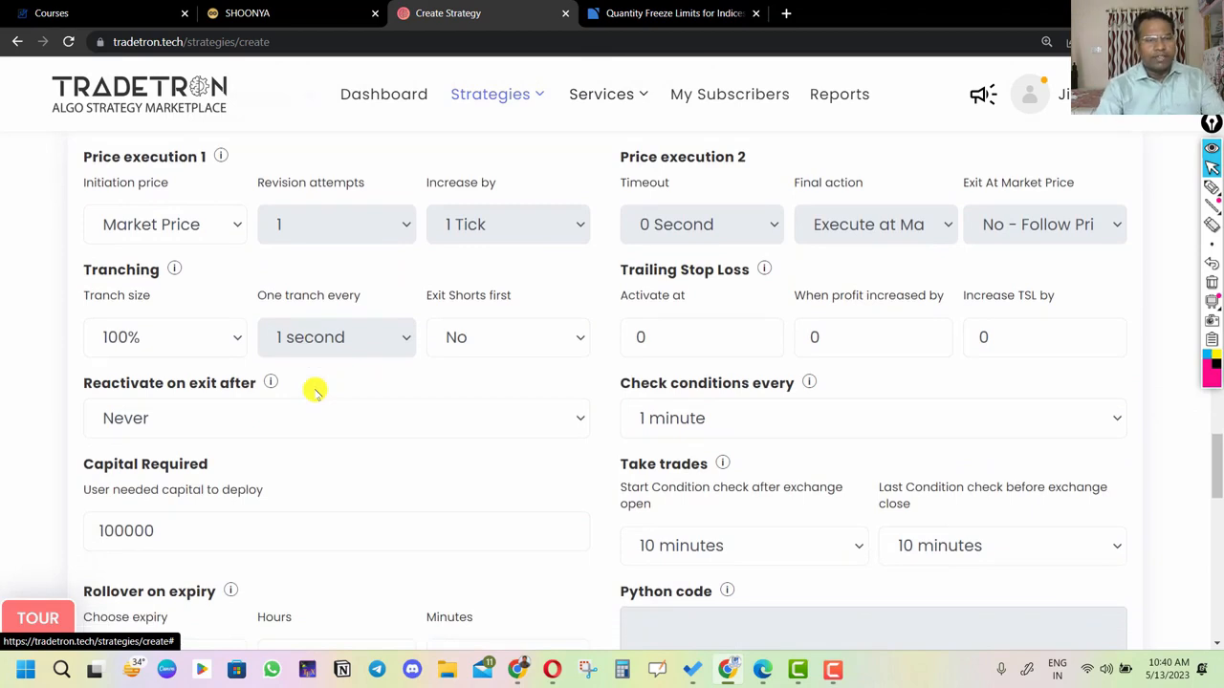
pyautogui.click(144, 222)
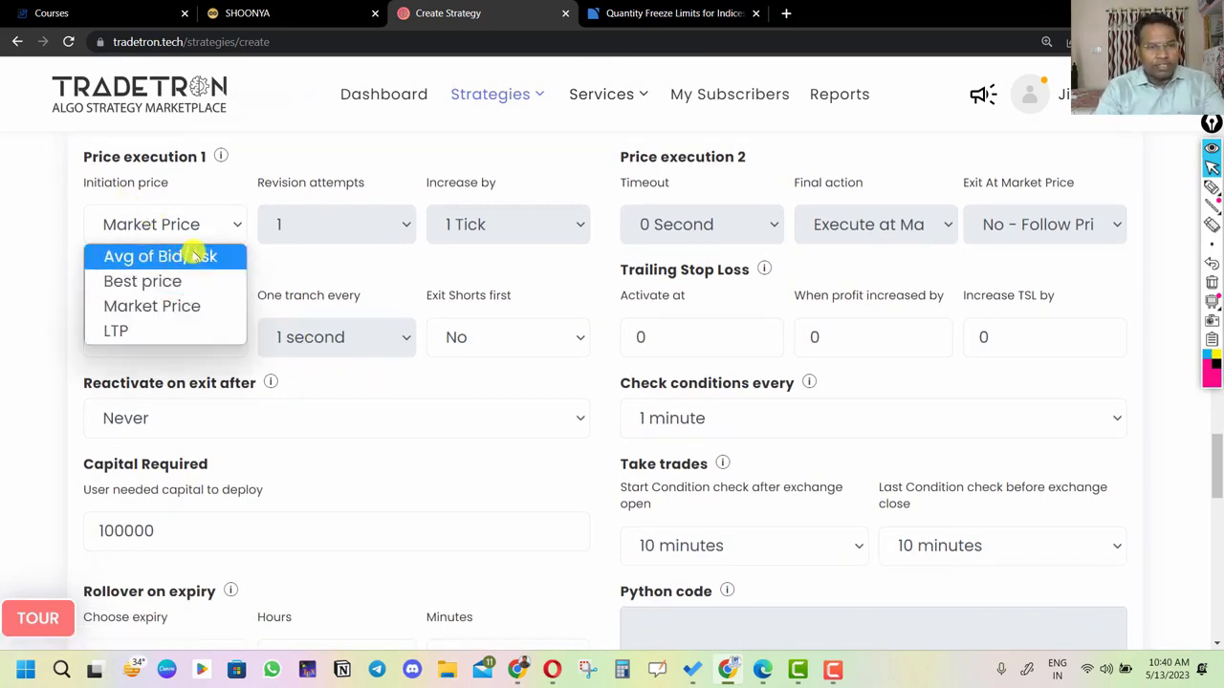
pyautogui.click(72, 222)
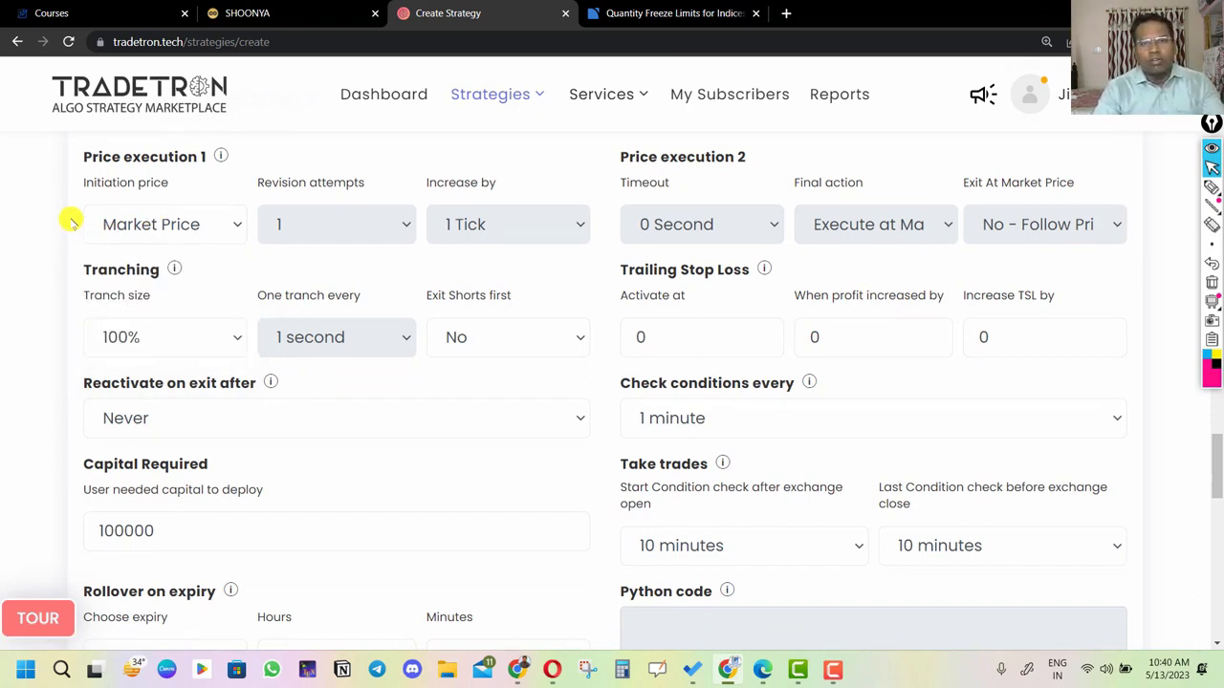
pyautogui.click(136, 222)
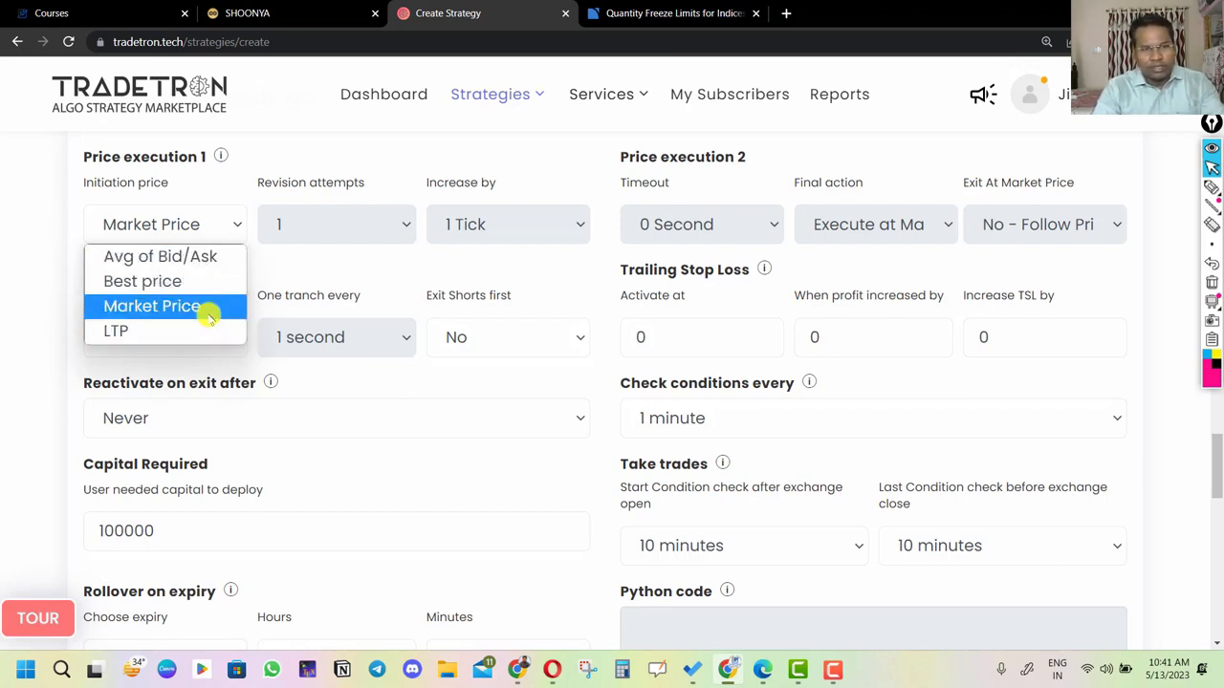
pyautogui.click(134, 335)
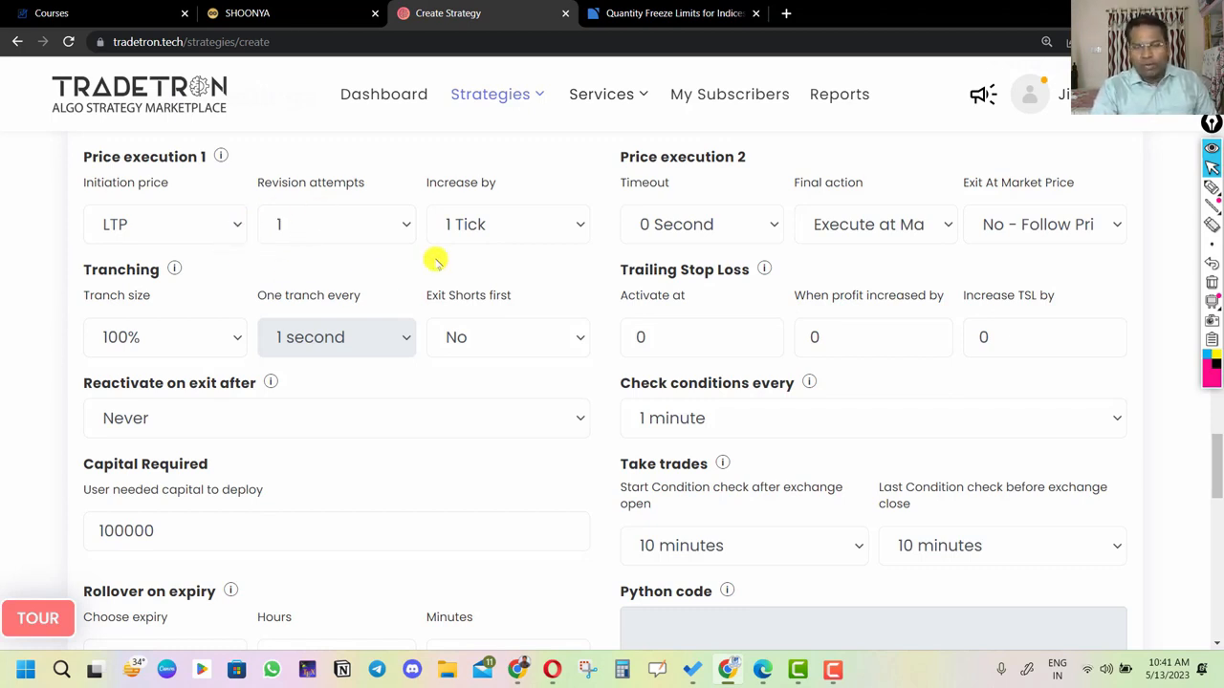
pyautogui.click(204, 236)
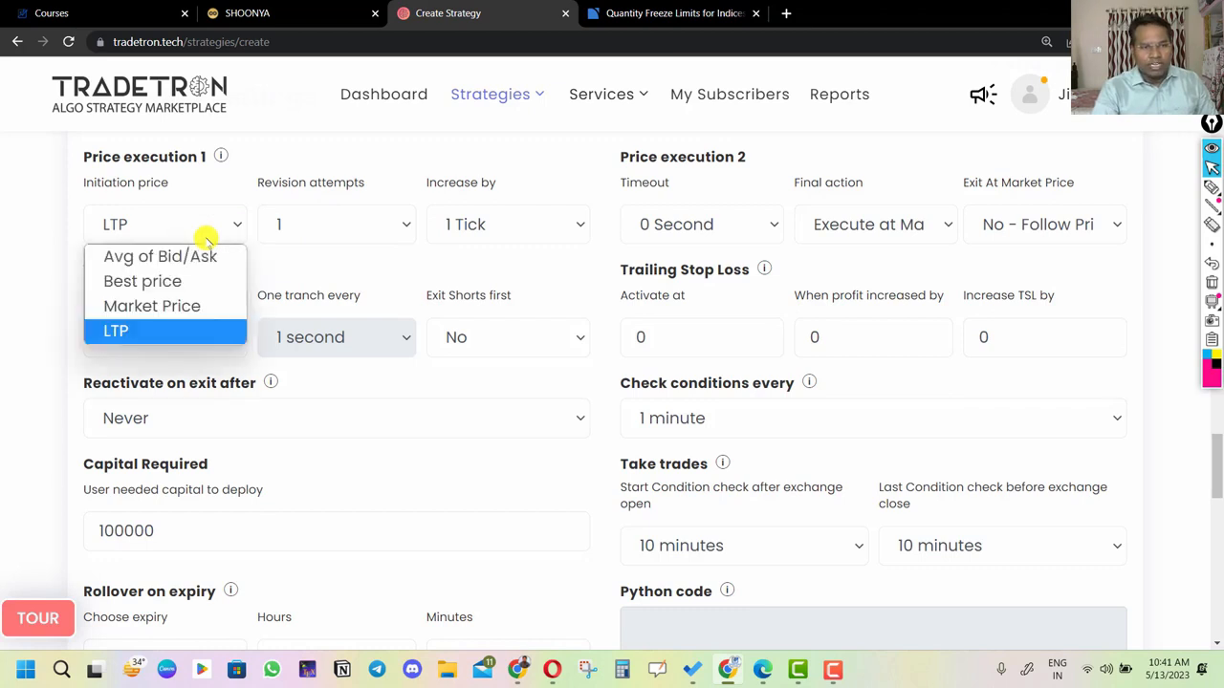
pyautogui.click(198, 331)
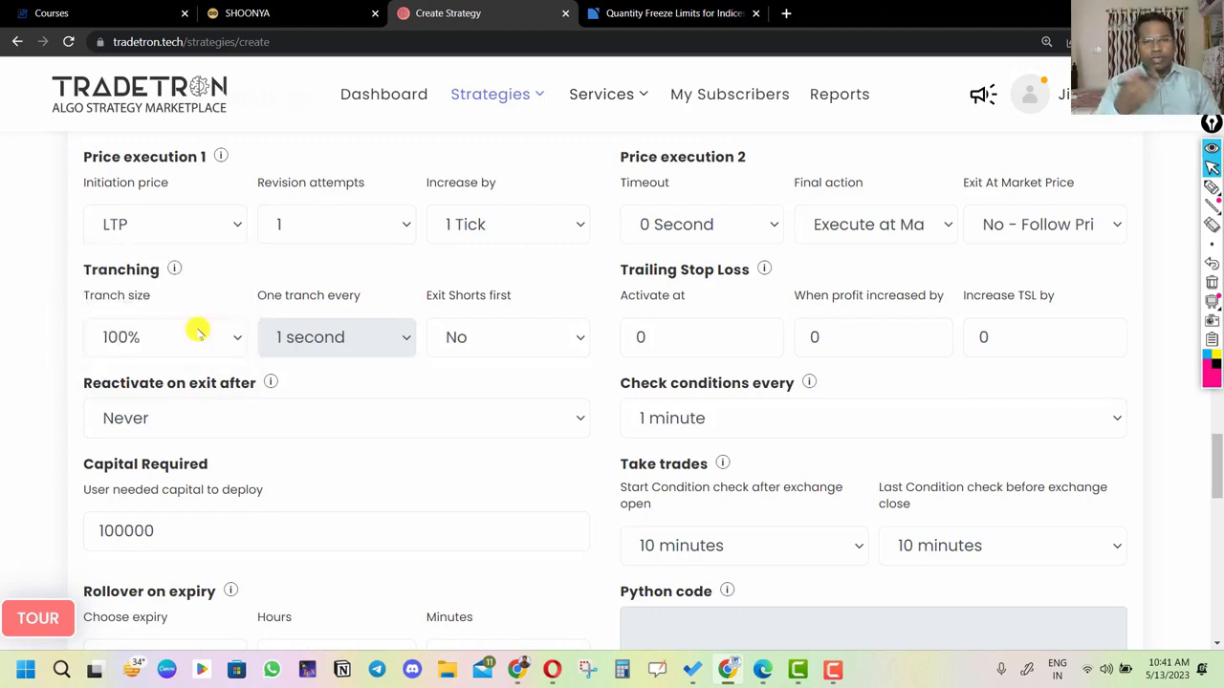
# Step: Choose 1 for Revision attempts and set Increase by to 10 Ticks in Price execution 1
pyautogui.click(334, 226)
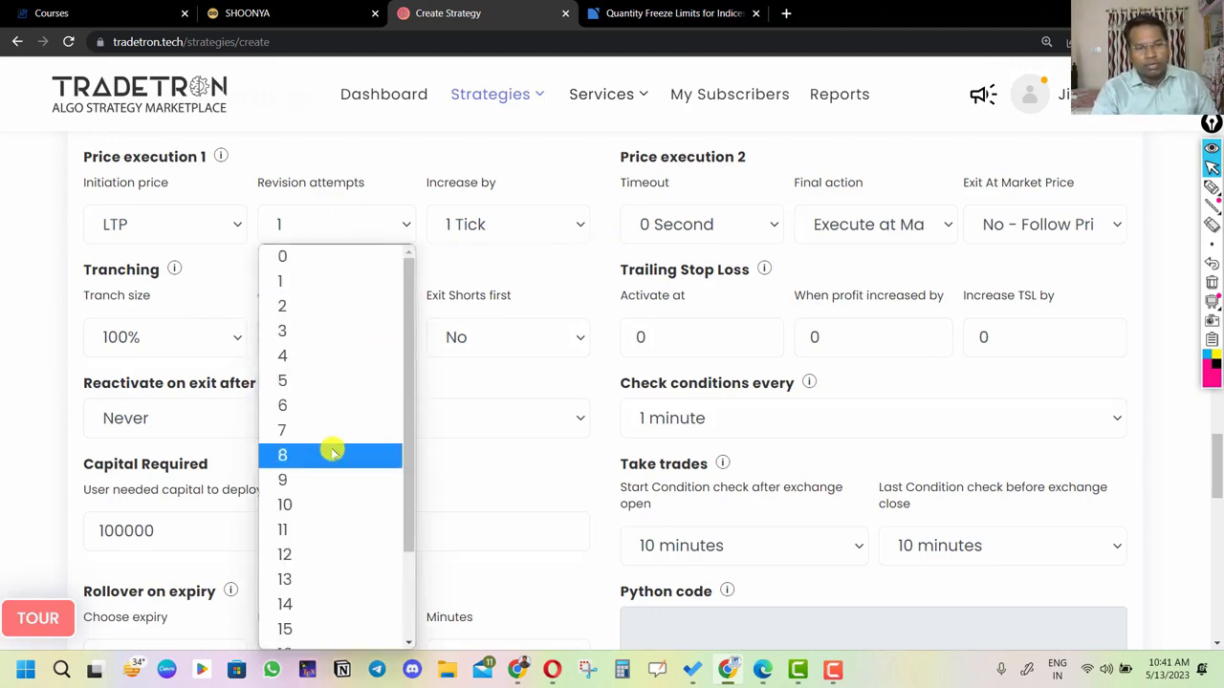
pyautogui.click(337, 282)
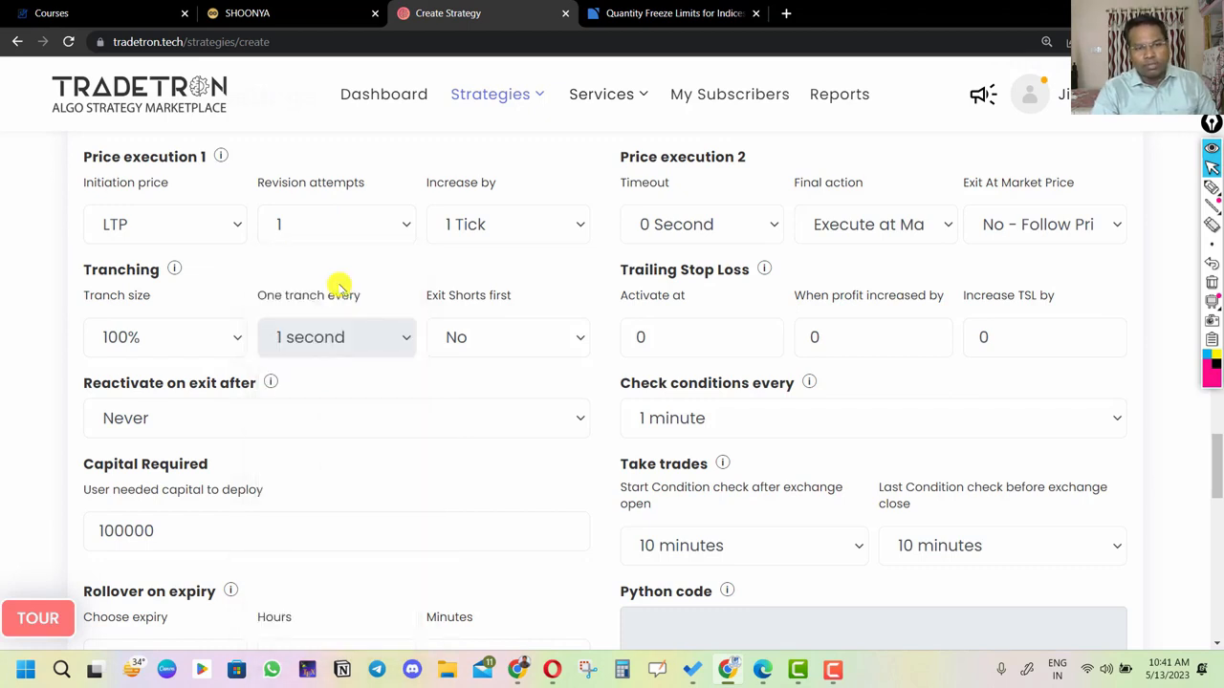
pyautogui.click(452, 239)
pyautogui.click(452, 239)
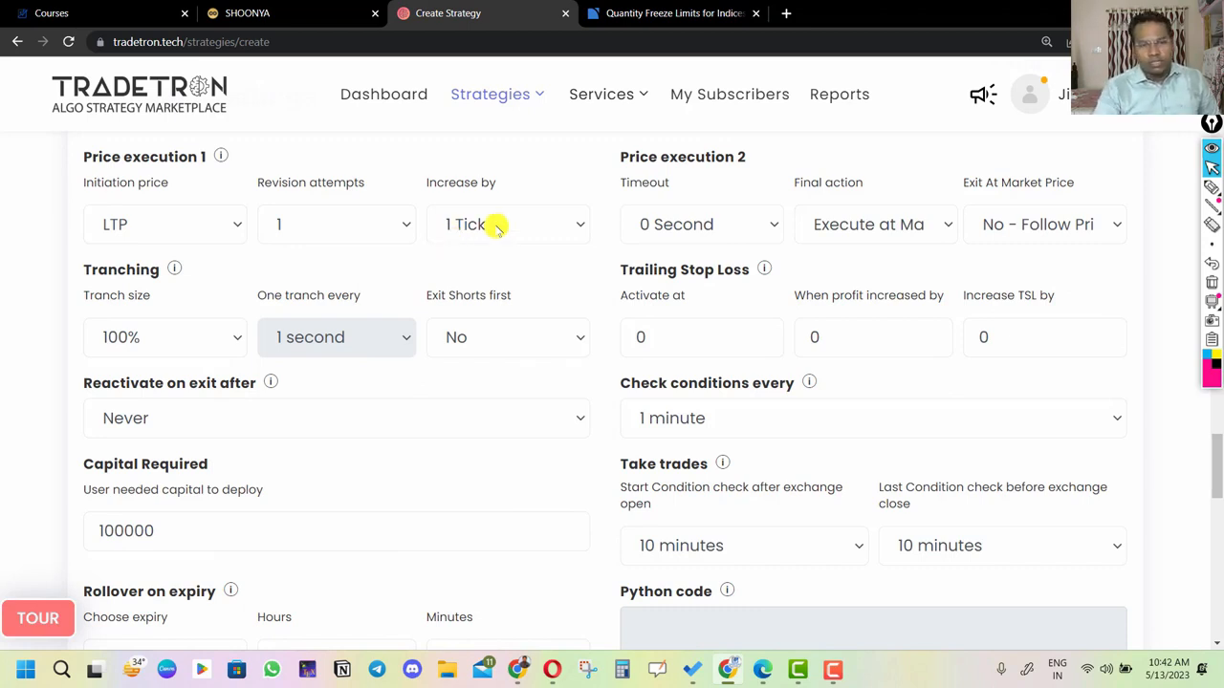
pyautogui.click(481, 226)
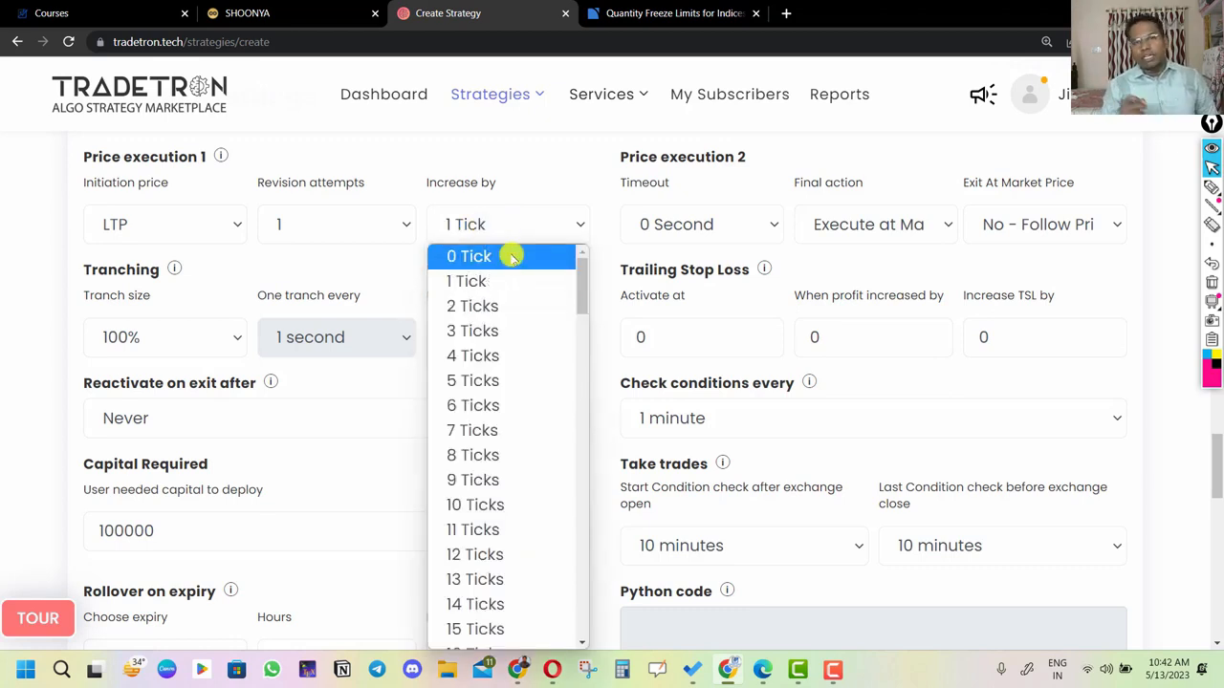
pyautogui.click(512, 282)
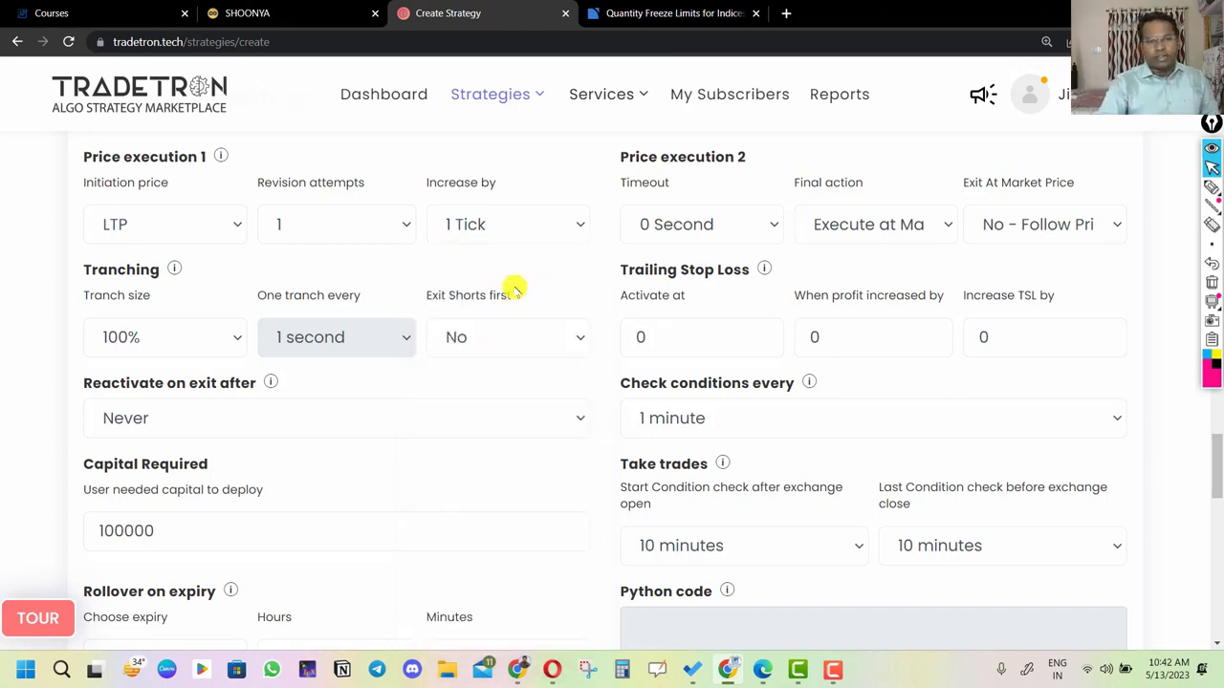
pyautogui.click(478, 219)
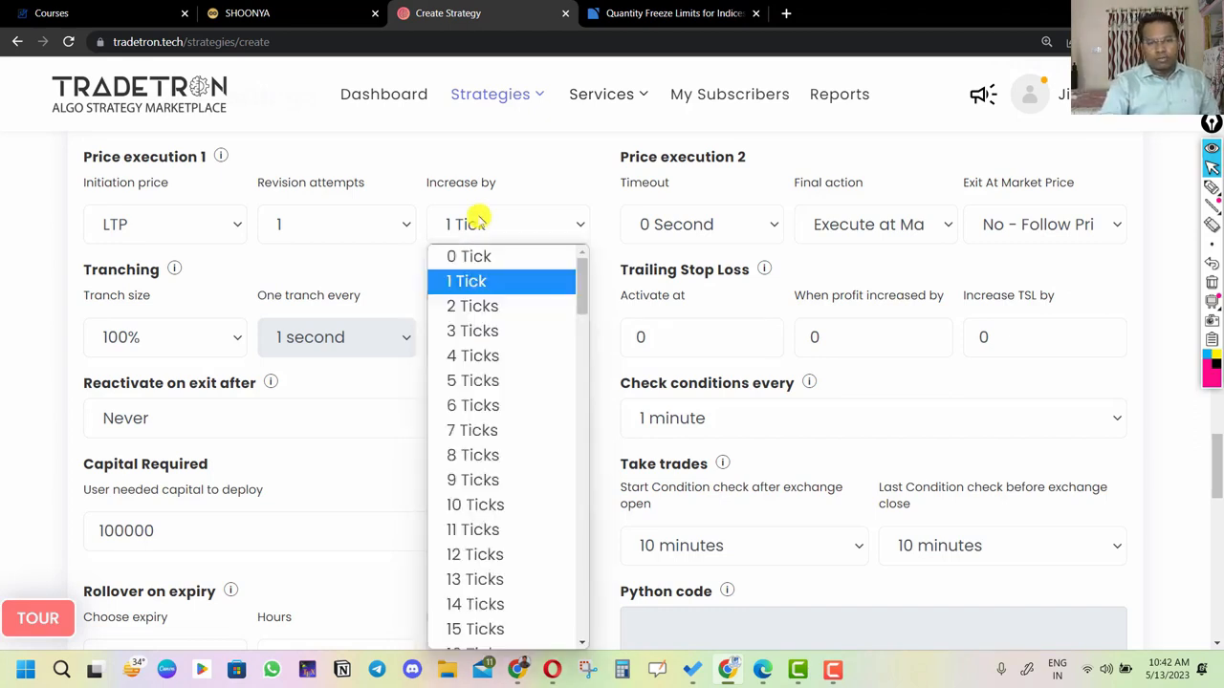
pyautogui.click(513, 492)
pyautogui.click(513, 230)
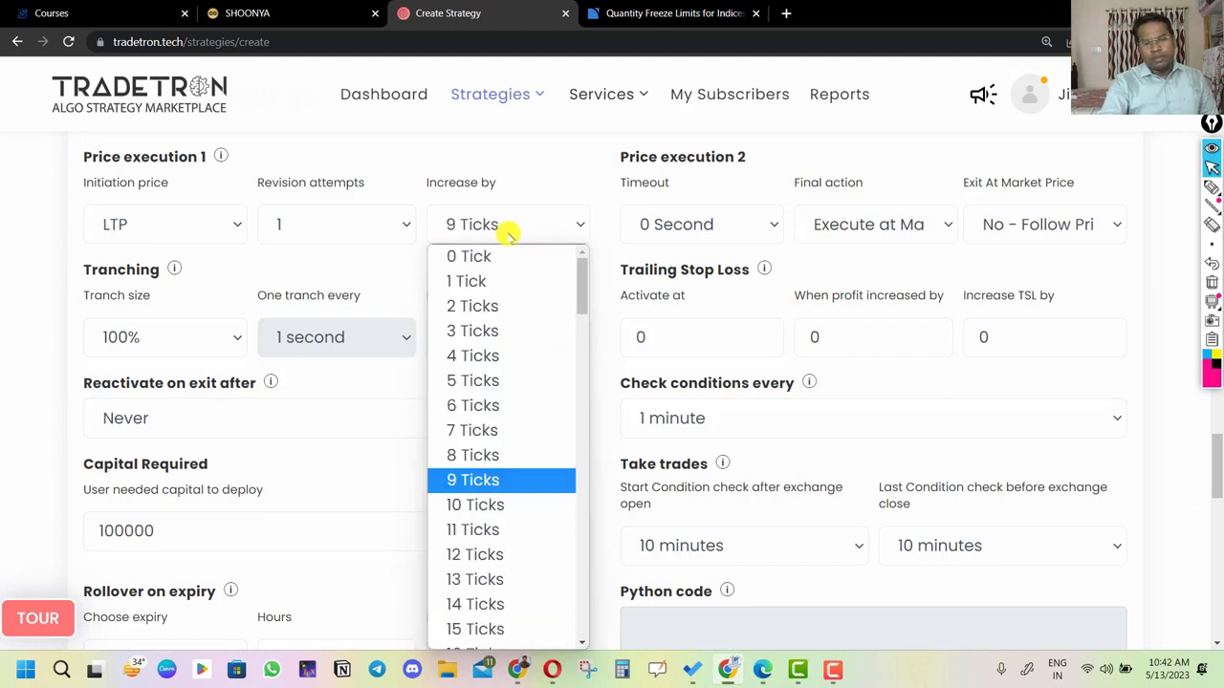
pyautogui.click(525, 503)
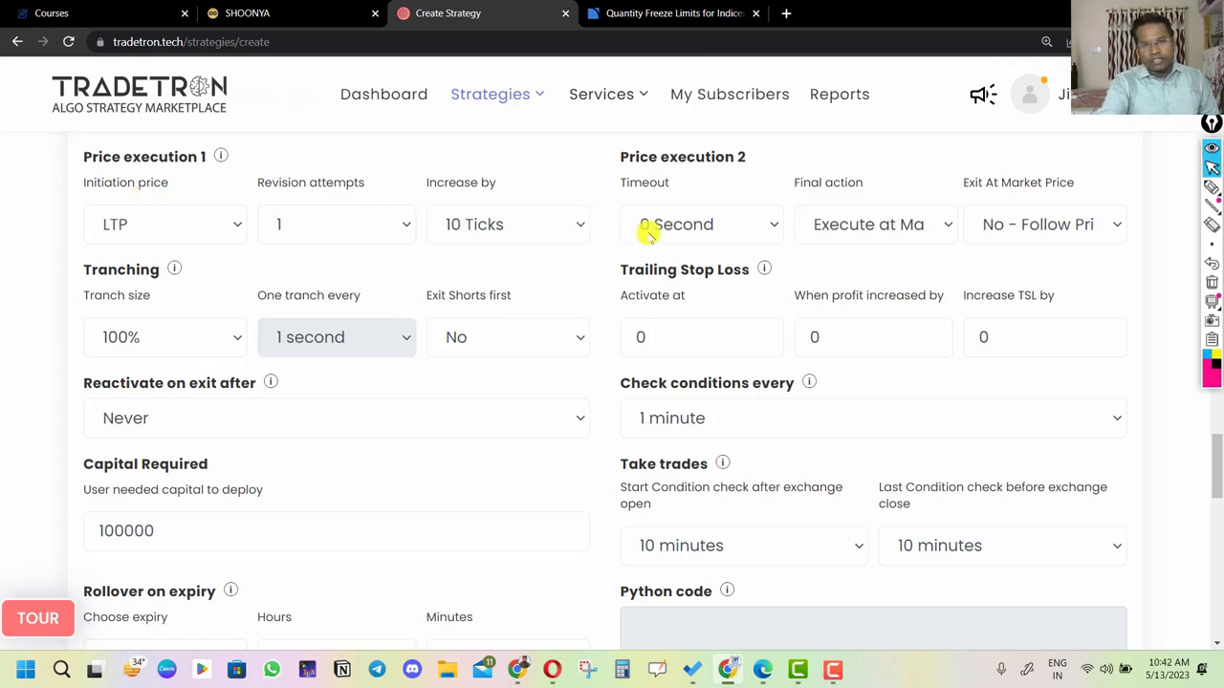
# Step: Set the Price execution 2 Timeout to 5 Seconds and recheck the Revision attempts and Increase by choices
pyautogui.click(696, 221)
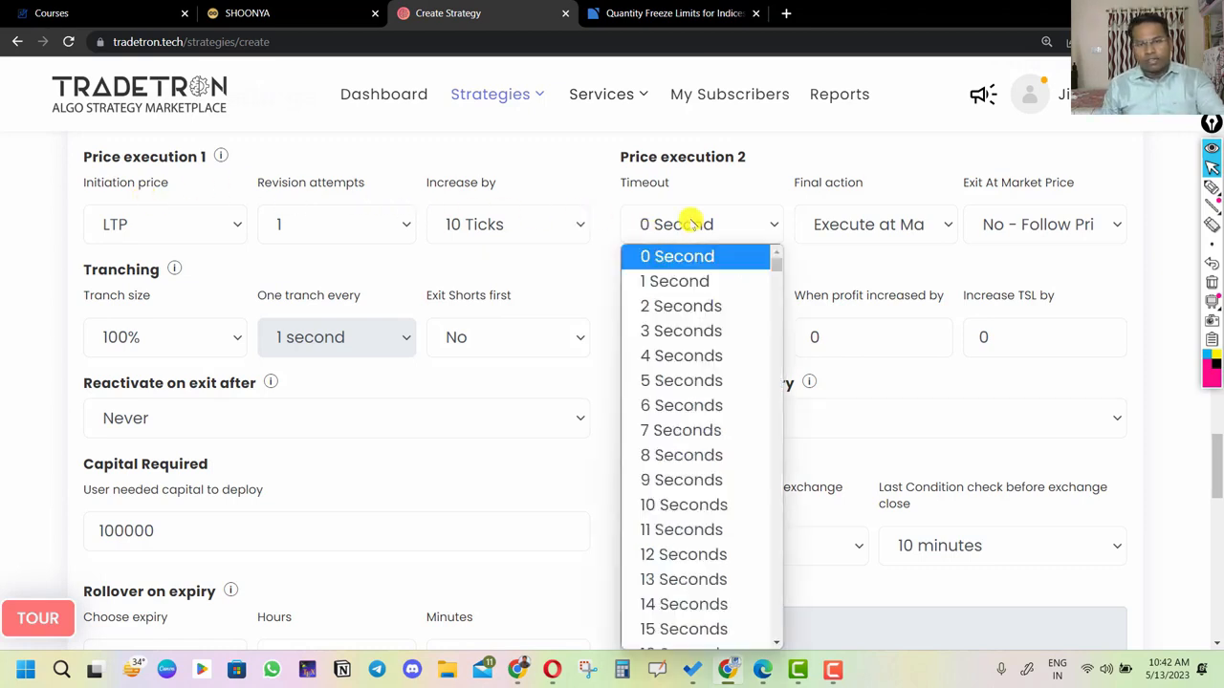
pyautogui.click(709, 379)
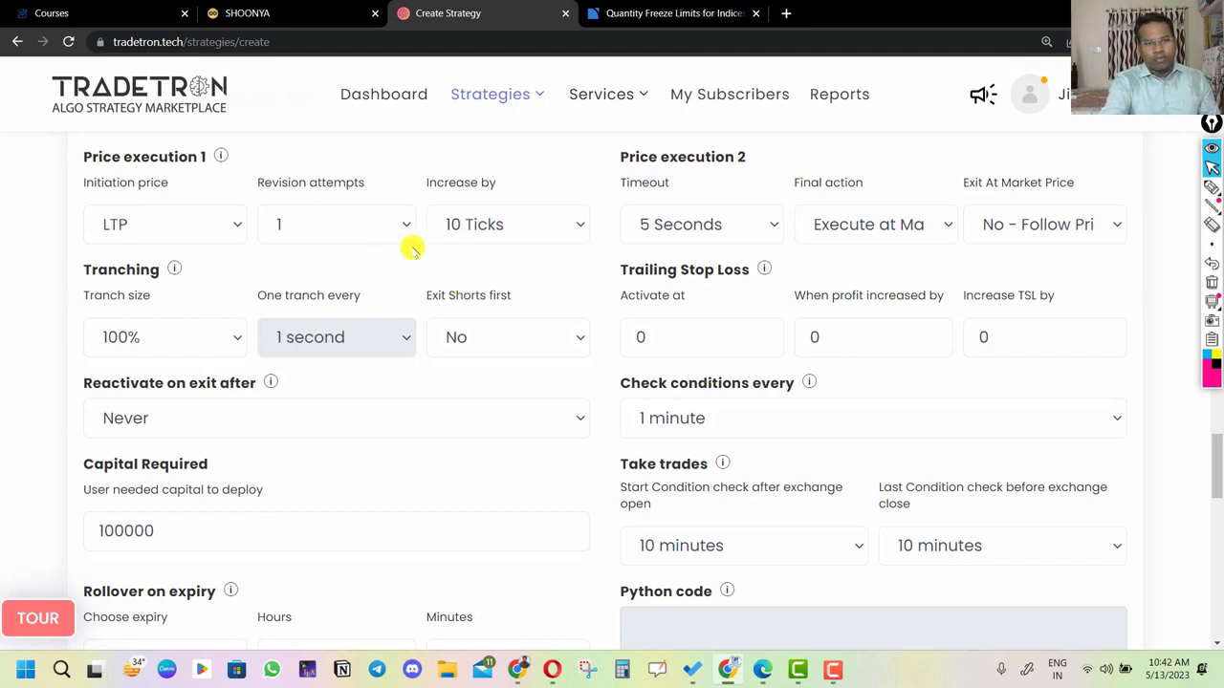
pyautogui.click(372, 219)
pyautogui.click(373, 219)
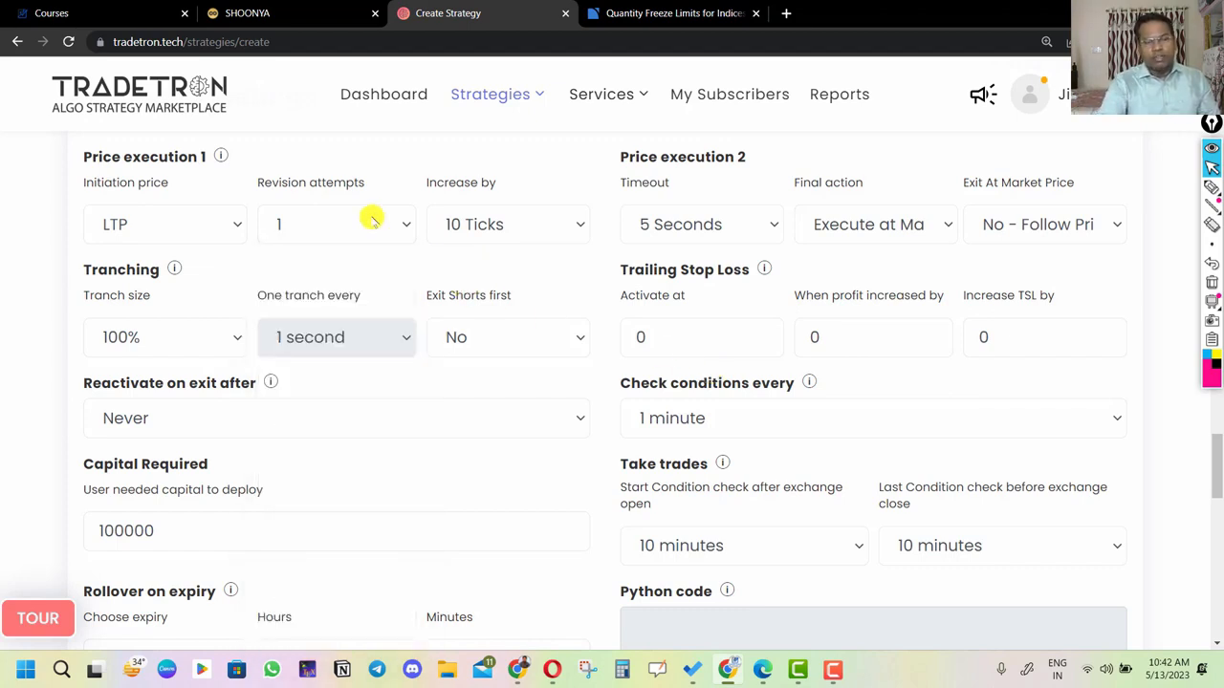
pyautogui.click(478, 238)
pyautogui.click(478, 239)
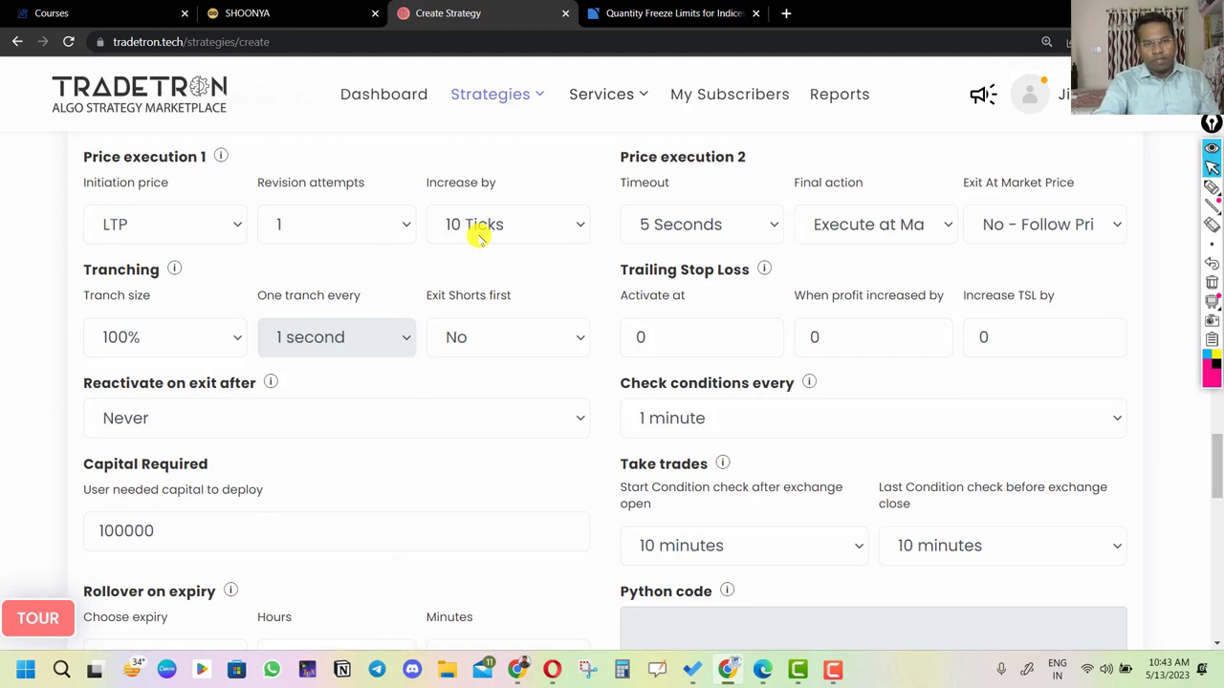
# Step: Review the Final action choices in Price execution 2 and select Execute at Market Price
pyautogui.click(864, 225)
pyautogui.click(864, 228)
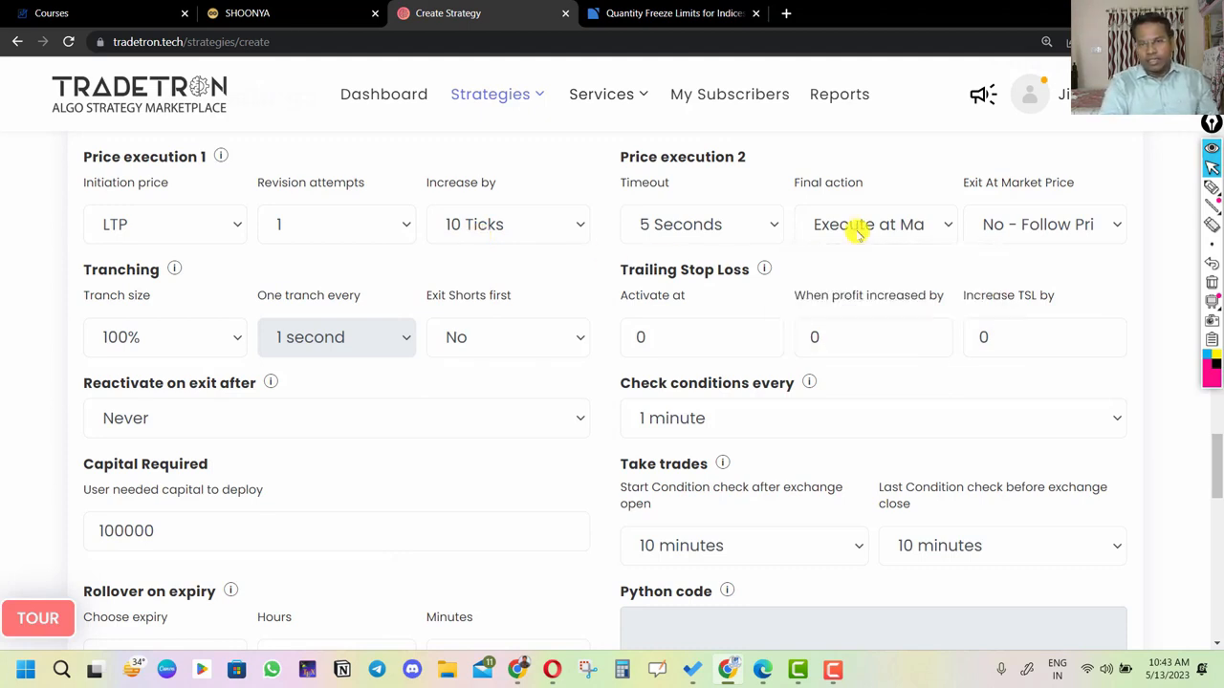
pyautogui.click(303, 208)
pyautogui.click(303, 208)
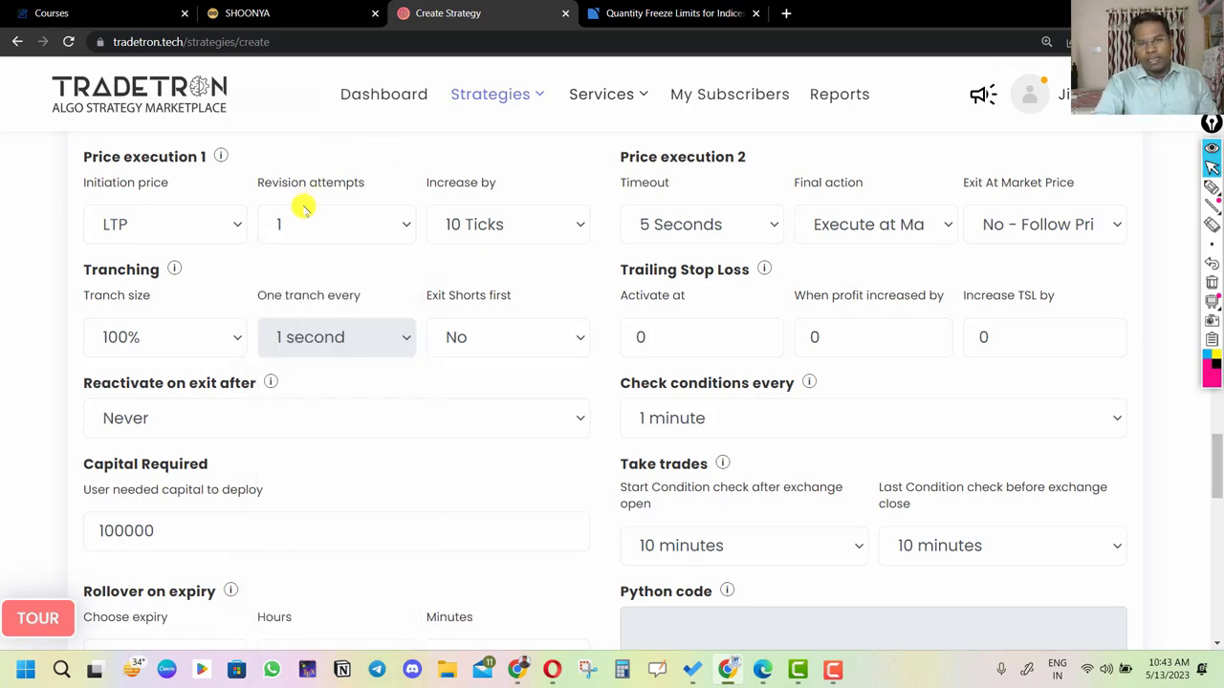
pyautogui.click(882, 216)
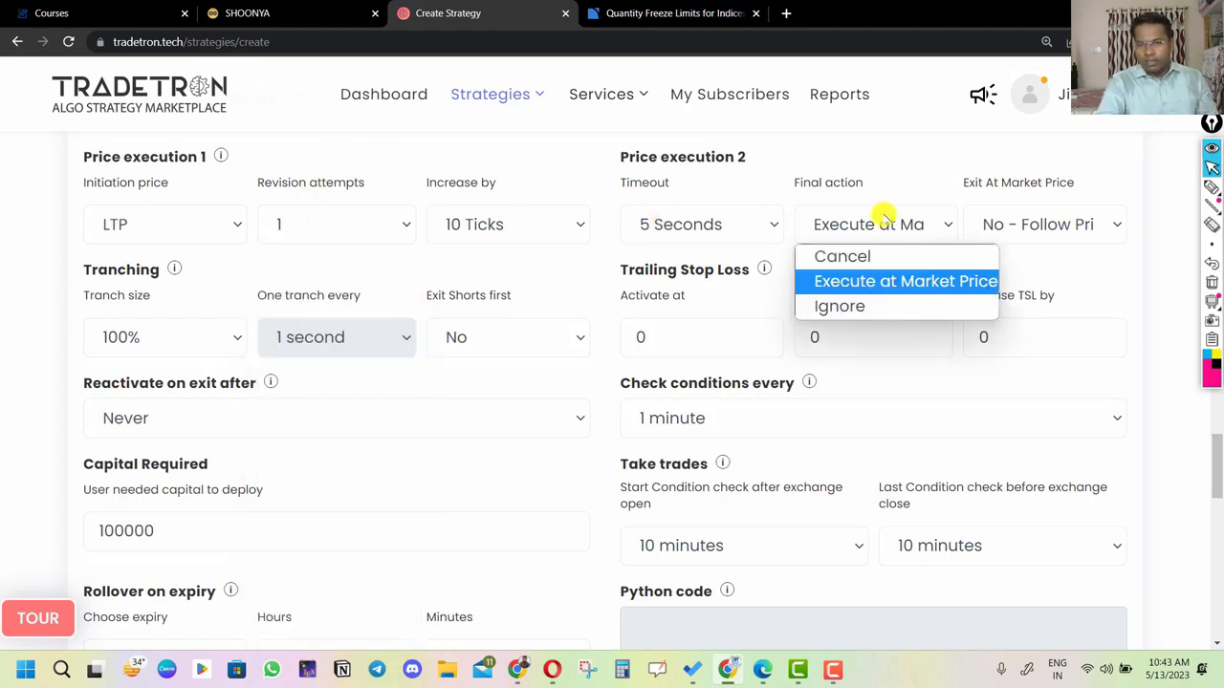
pyautogui.click(903, 282)
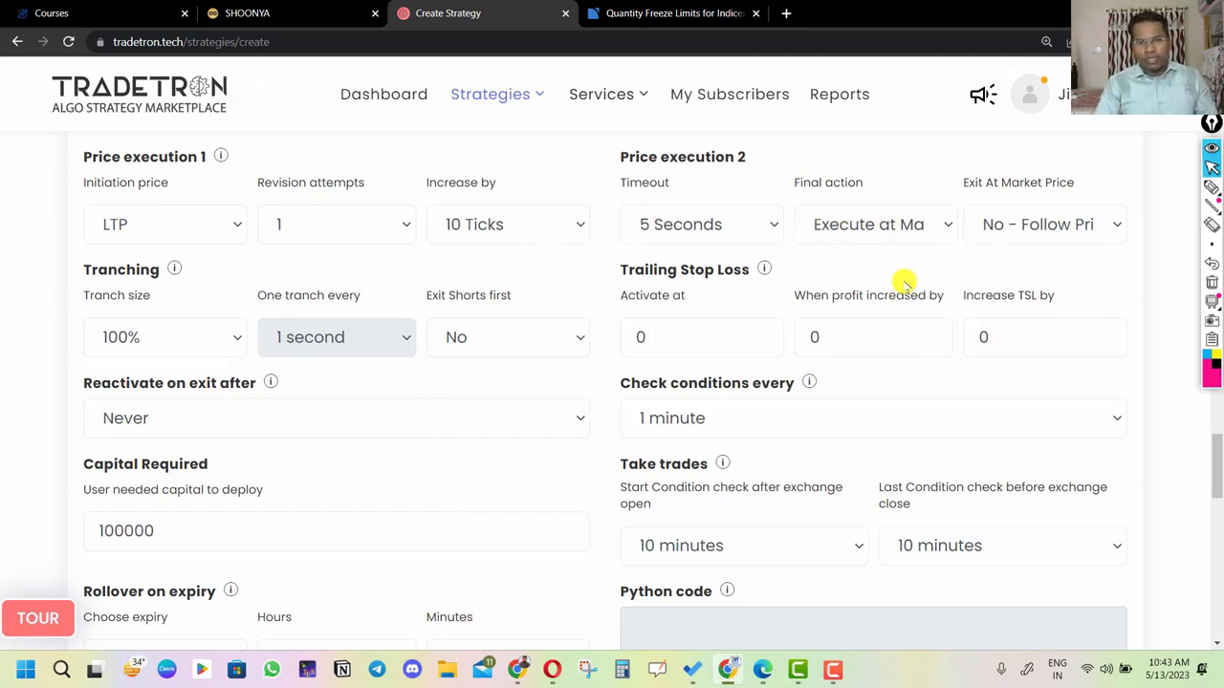
pyautogui.click(882, 231)
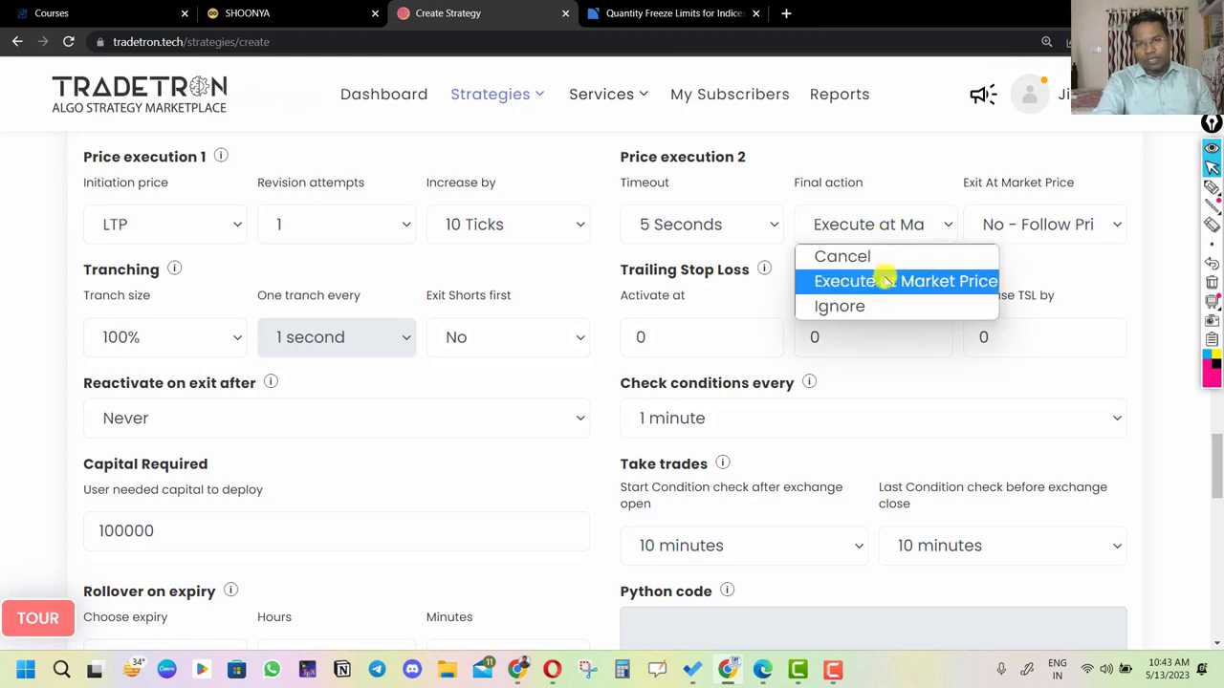
pyautogui.click(883, 279)
pyautogui.click(866, 226)
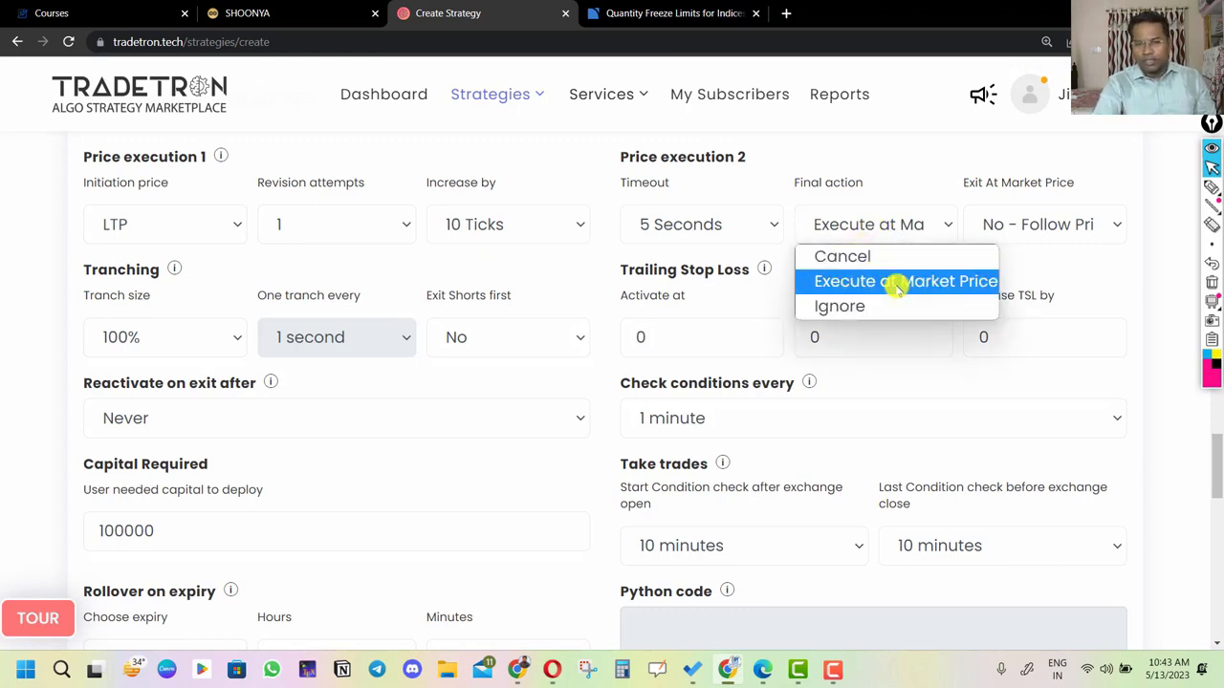
pyautogui.click(893, 284)
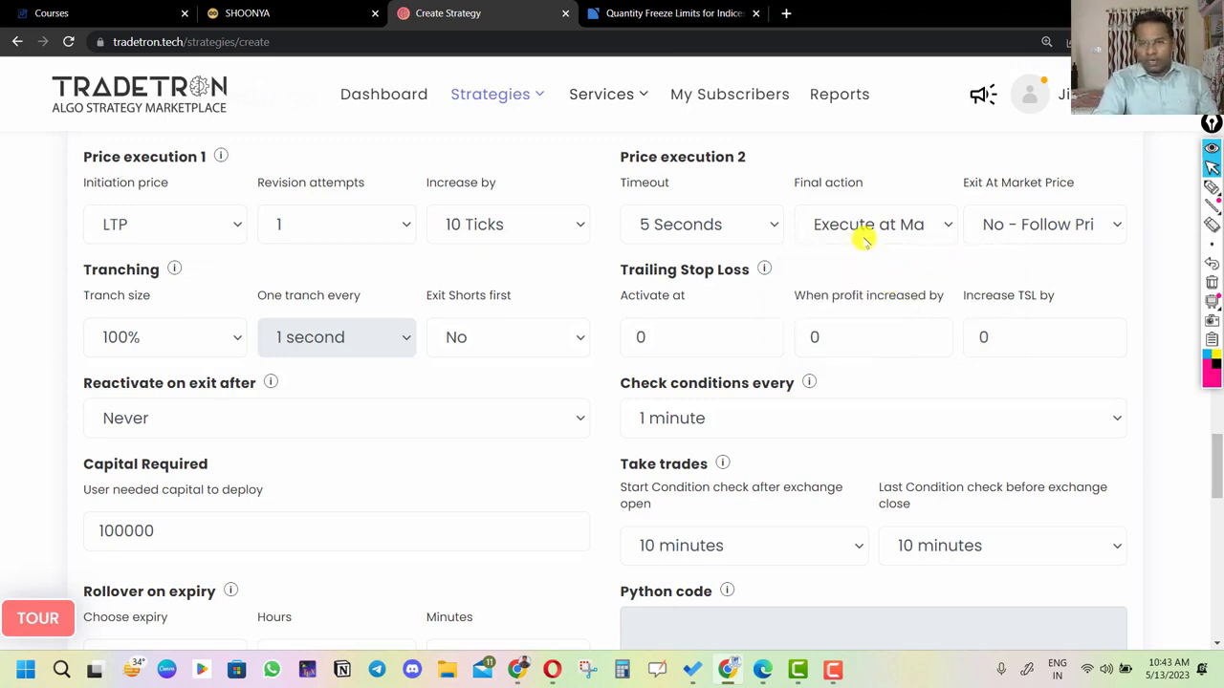
# Step: Check the Exit At Market Price choices, then set the Initiation price of Price execution 1 to Market Price
pyautogui.click(1011, 227)
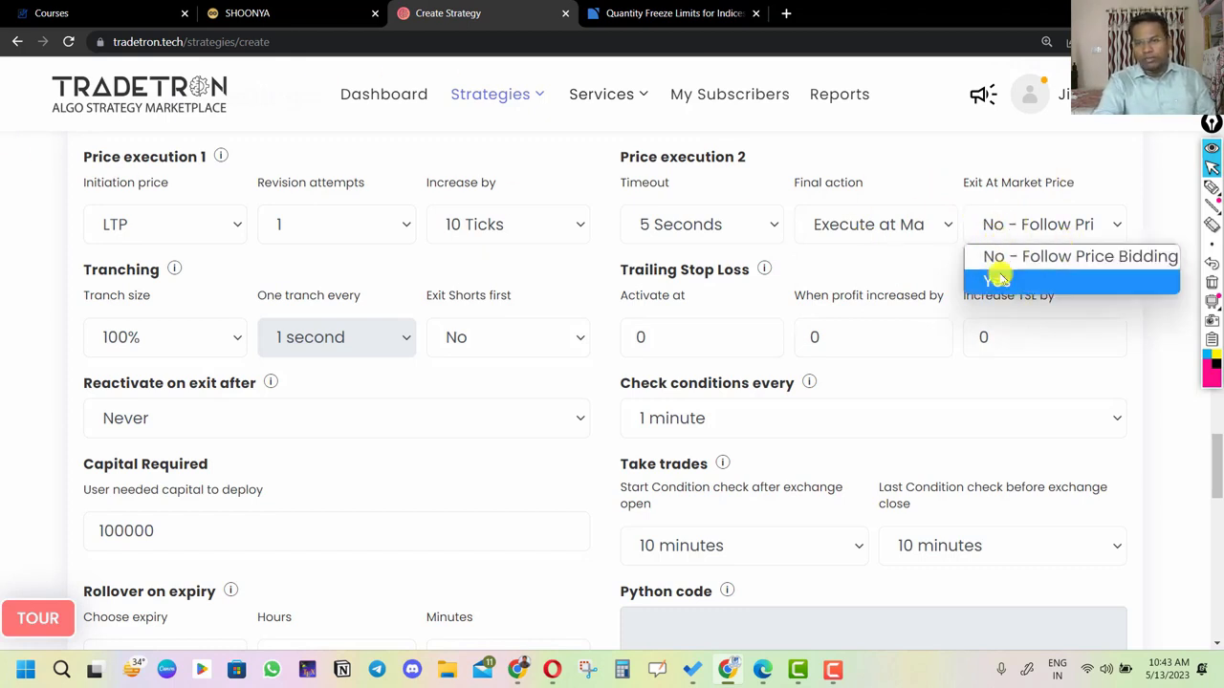
pyautogui.click(995, 214)
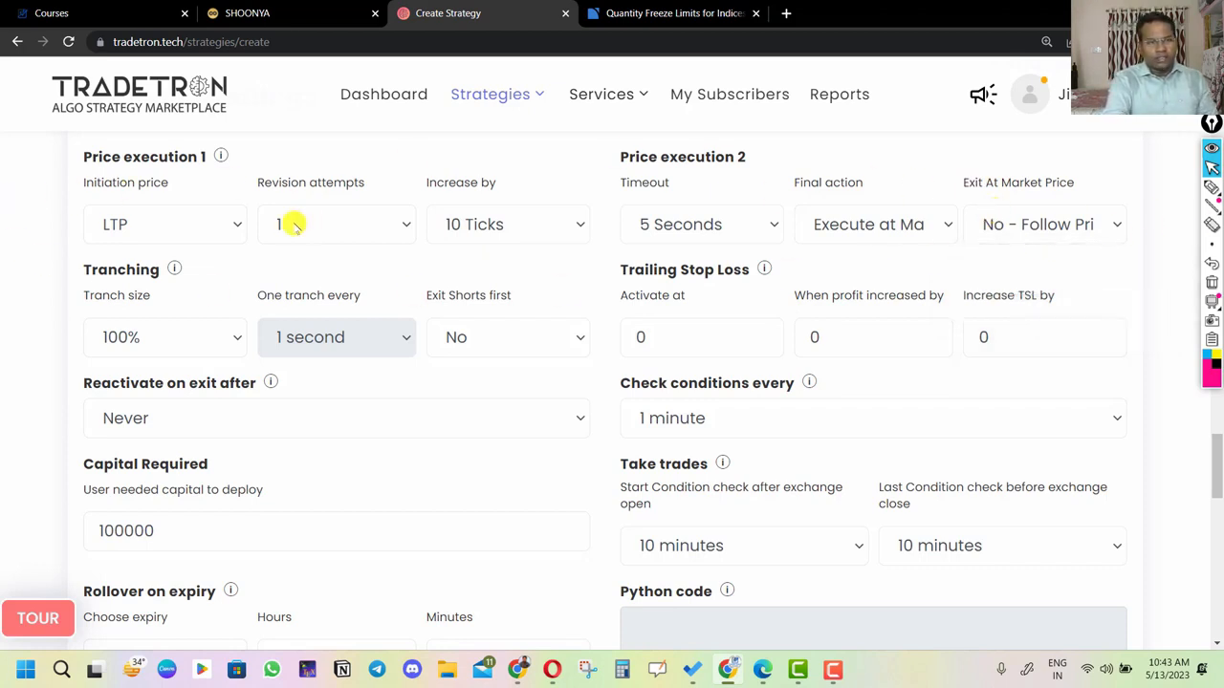
pyautogui.click(211, 225)
pyautogui.click(198, 303)
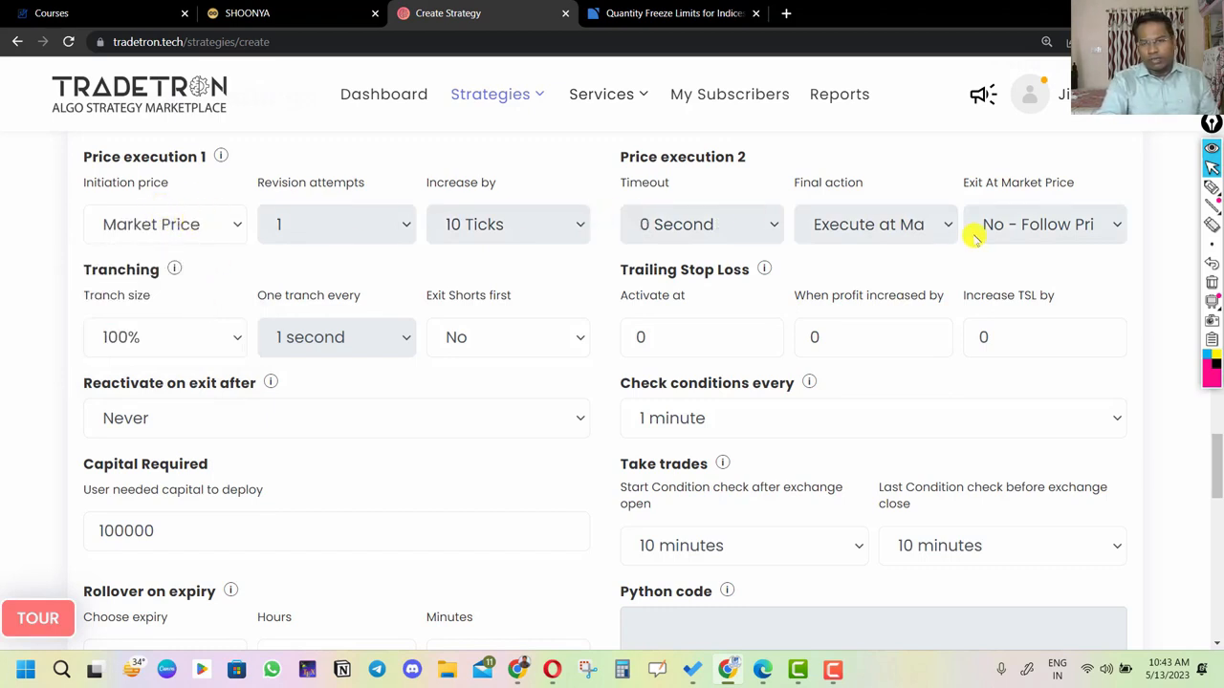
pyautogui.click(164, 227)
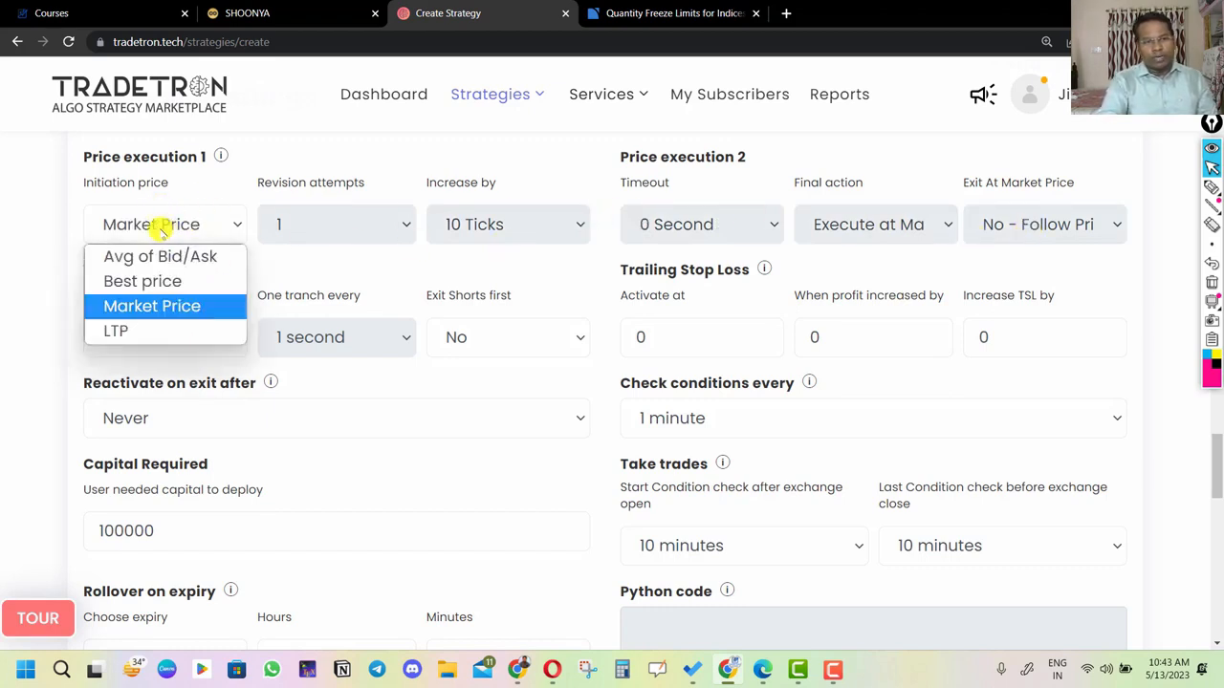
pyautogui.click(178, 304)
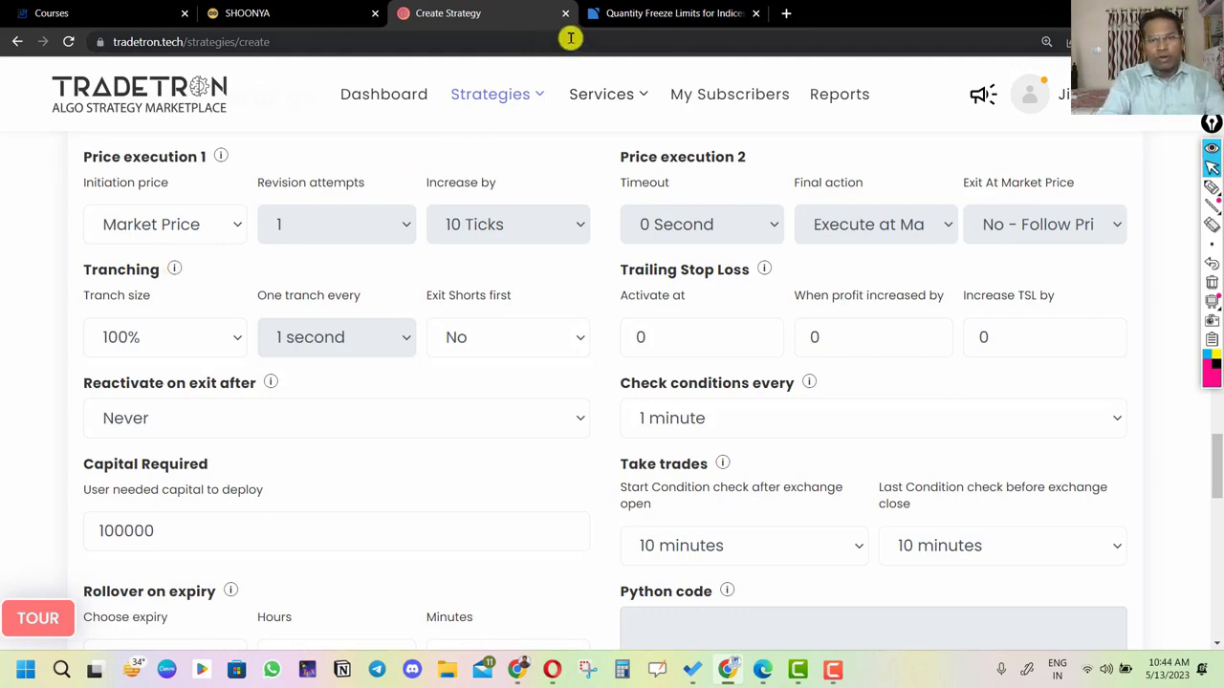
# Step: Switch to the Zerodha quantity freeze limits page and read BANKNIFTY's new freeze limit in quantity and in lots
pyautogui.click(633, 19)
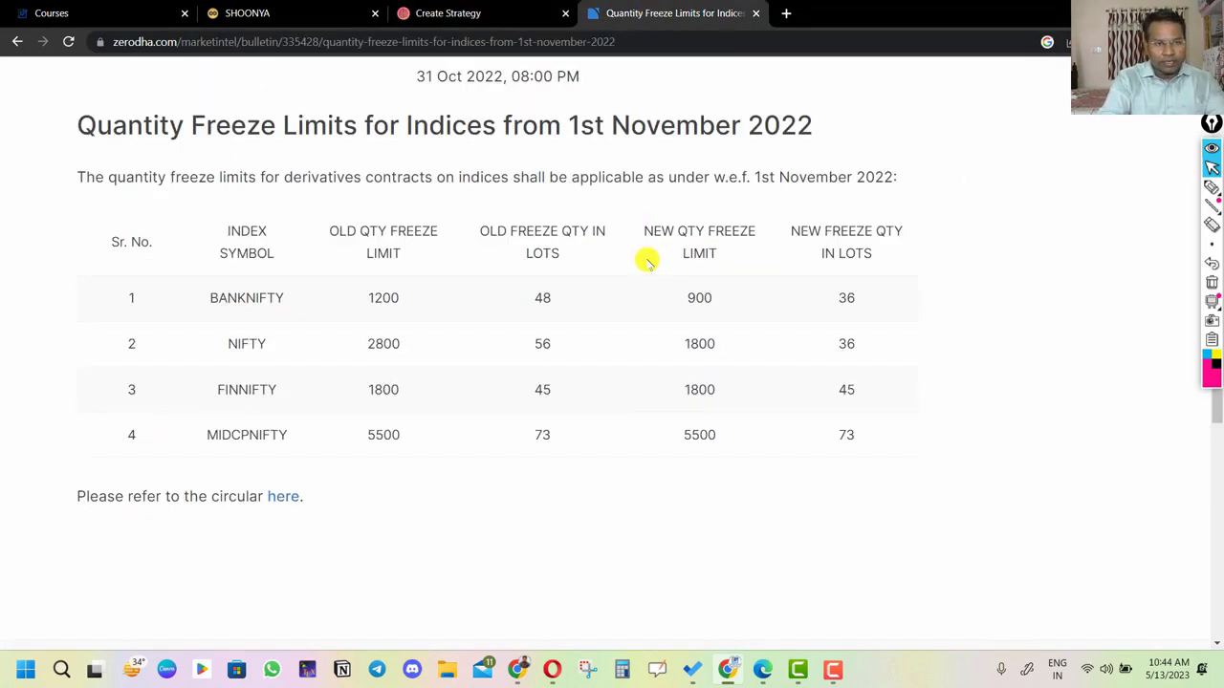
pyautogui.moveTo(114, 125); pyautogui.dragTo(733, 117)
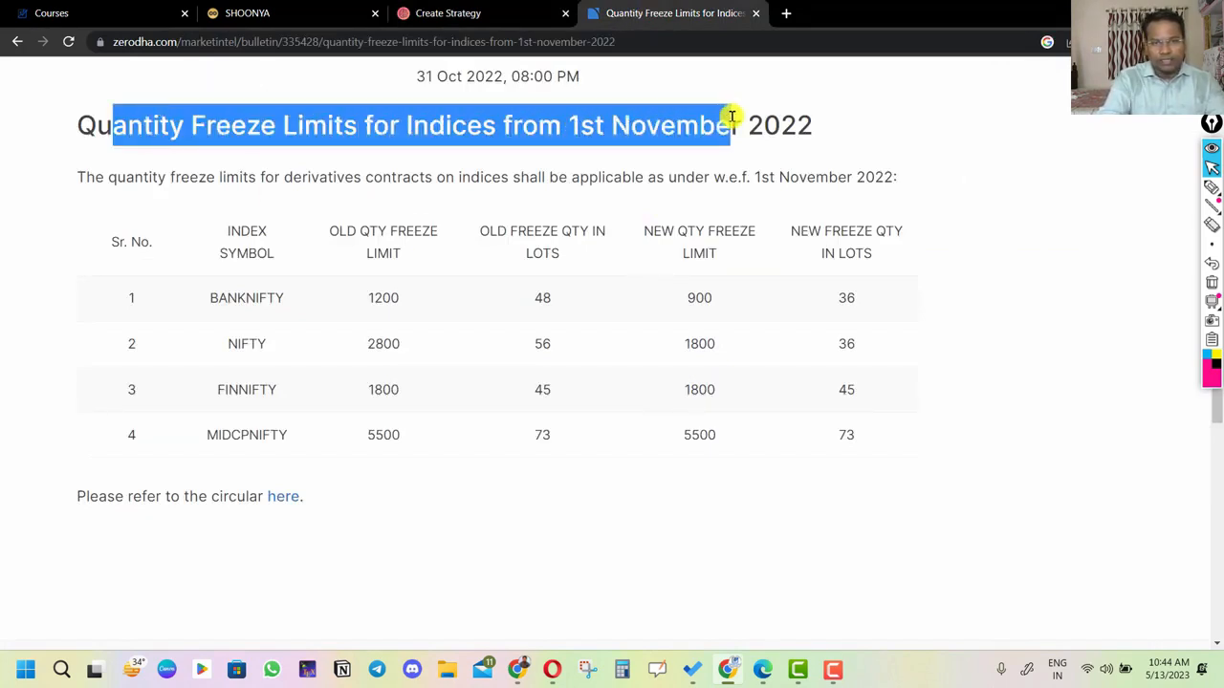
pyautogui.click(882, 158)
pyautogui.moveTo(287, 292); pyautogui.dragTo(185, 293)
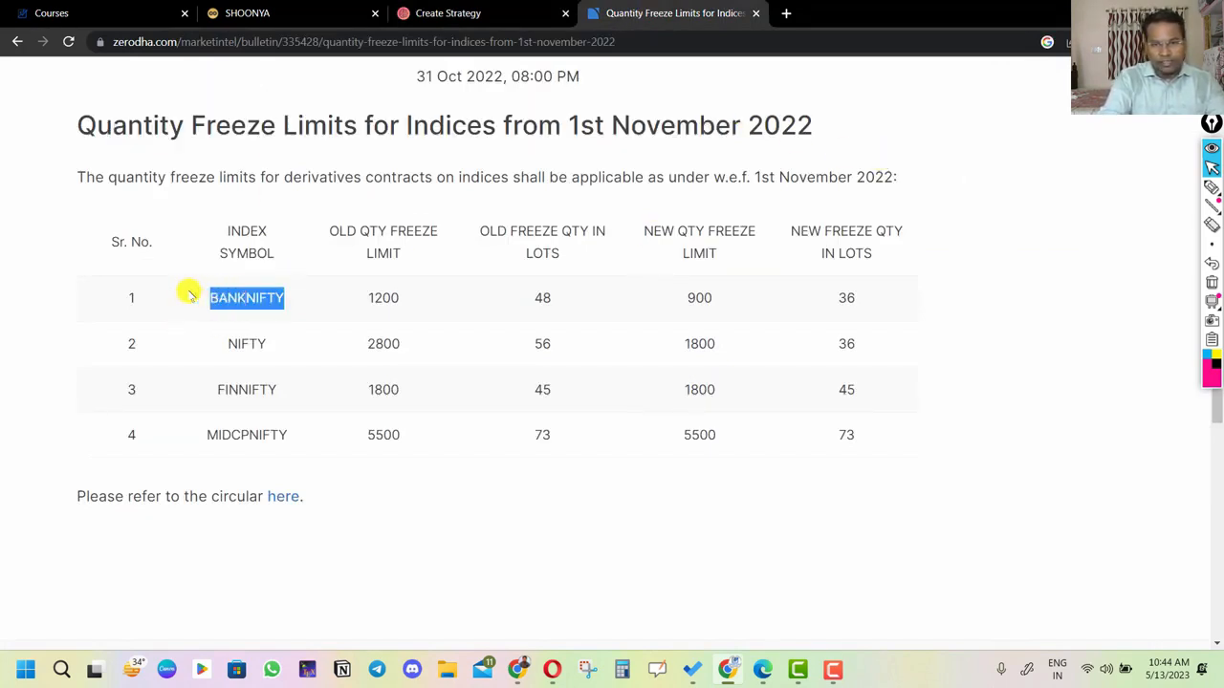
pyautogui.moveTo(718, 298); pyautogui.dragTo(675, 300)
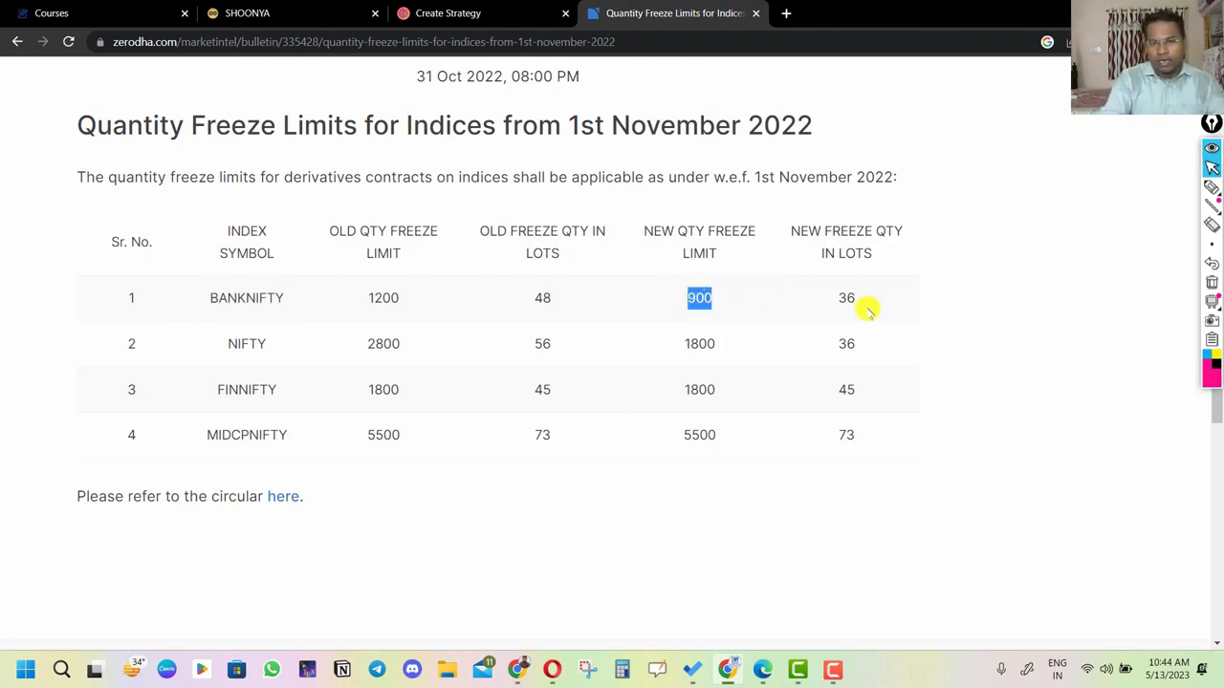
pyautogui.moveTo(865, 305); pyautogui.dragTo(834, 299)
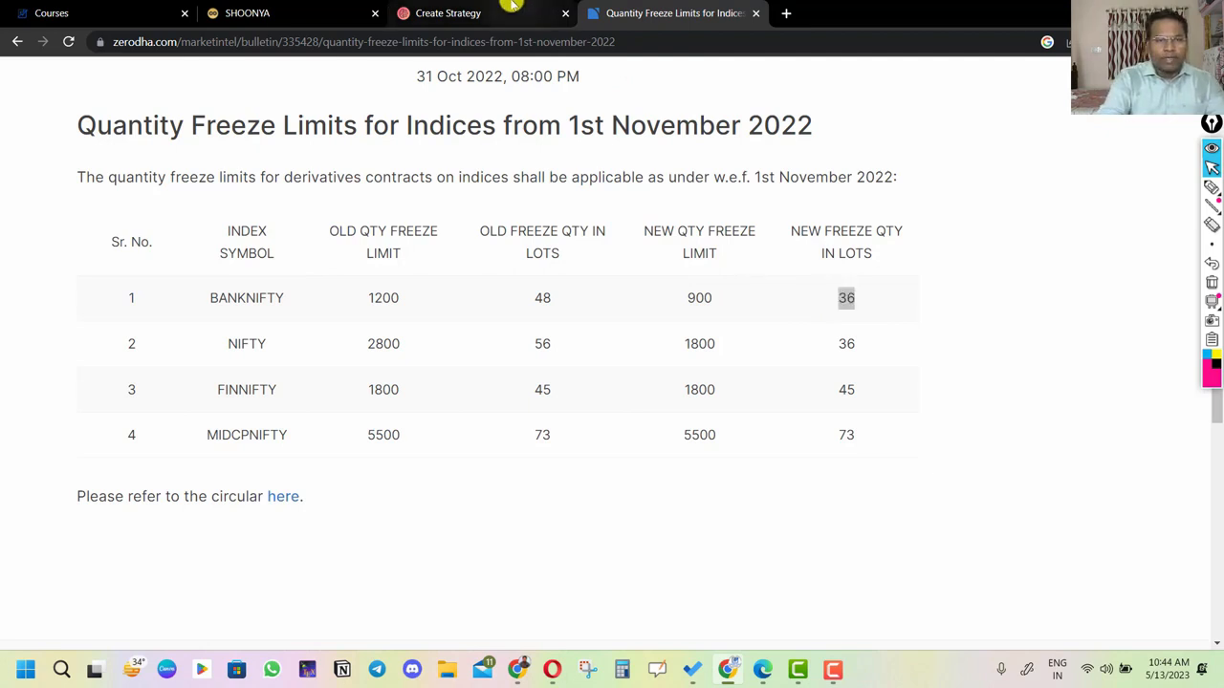
# Step: Return to the Tradetron strategy form and examine the Tranch size choices under Tranching
pyautogui.click(447, 12)
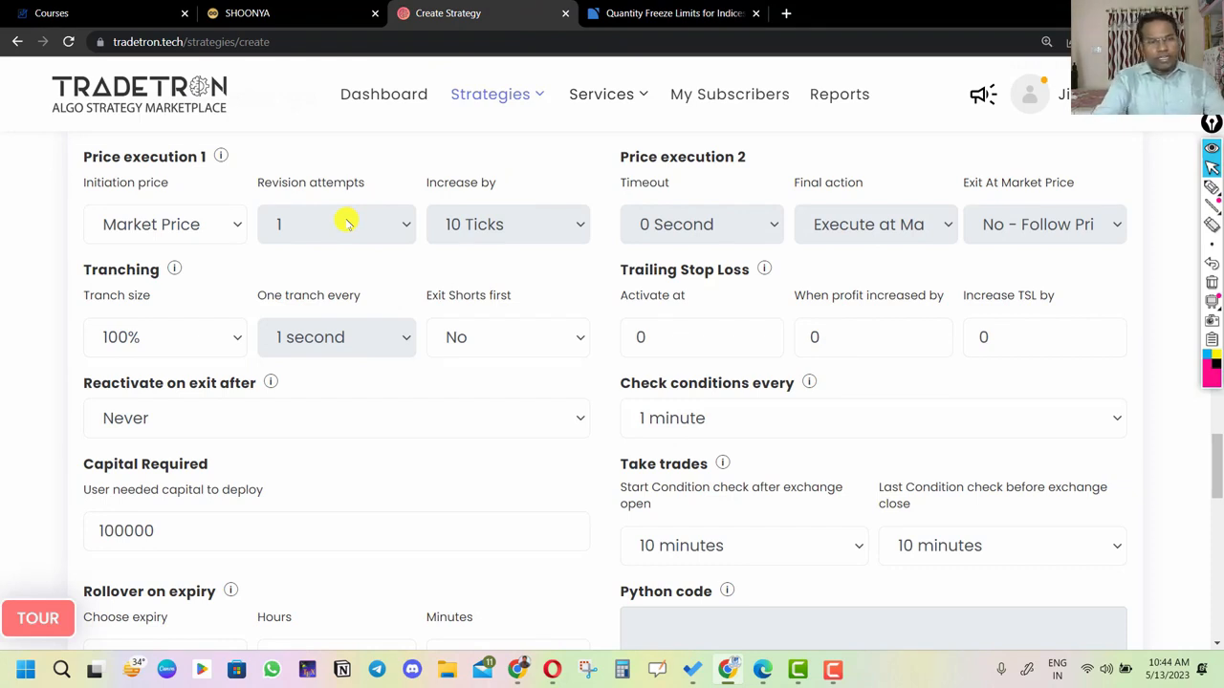
pyautogui.click(185, 338)
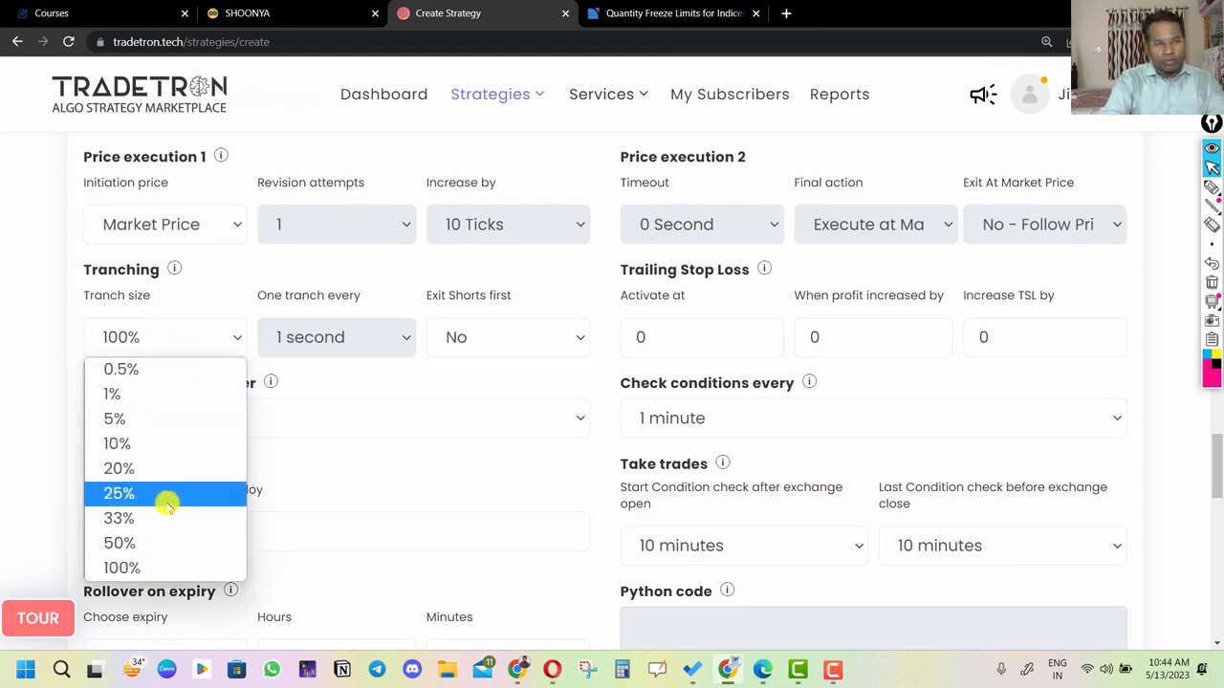
pyautogui.click(203, 314)
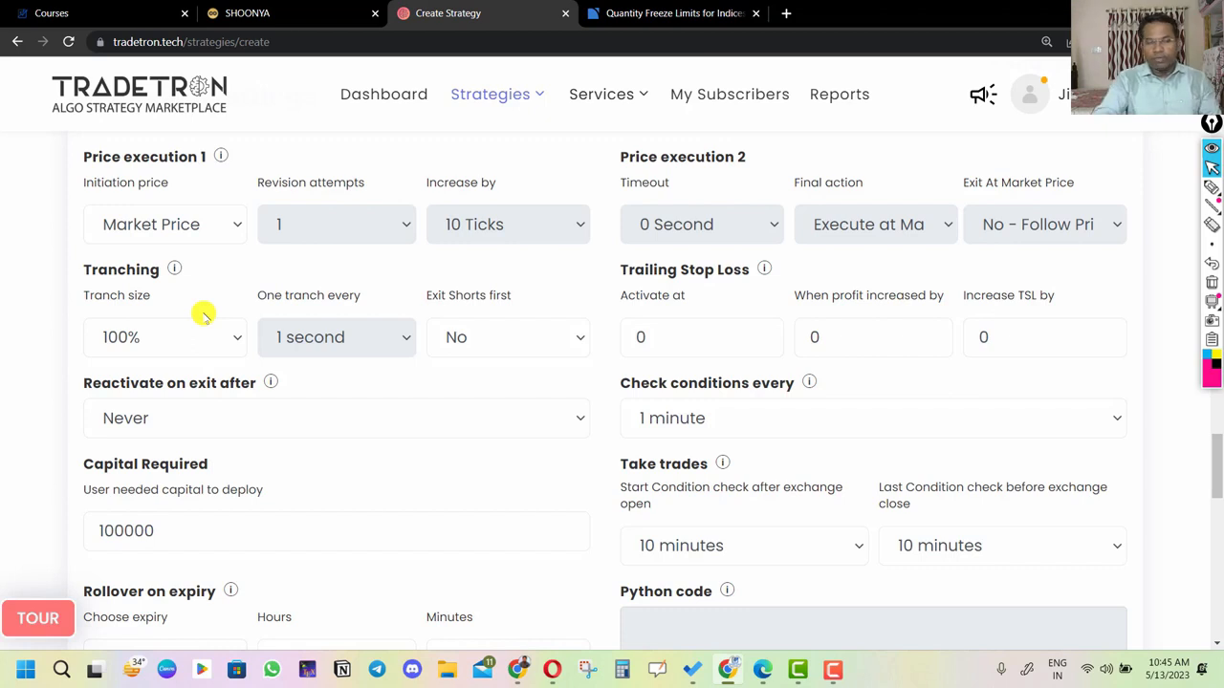
pyautogui.click(183, 325)
pyautogui.click(184, 328)
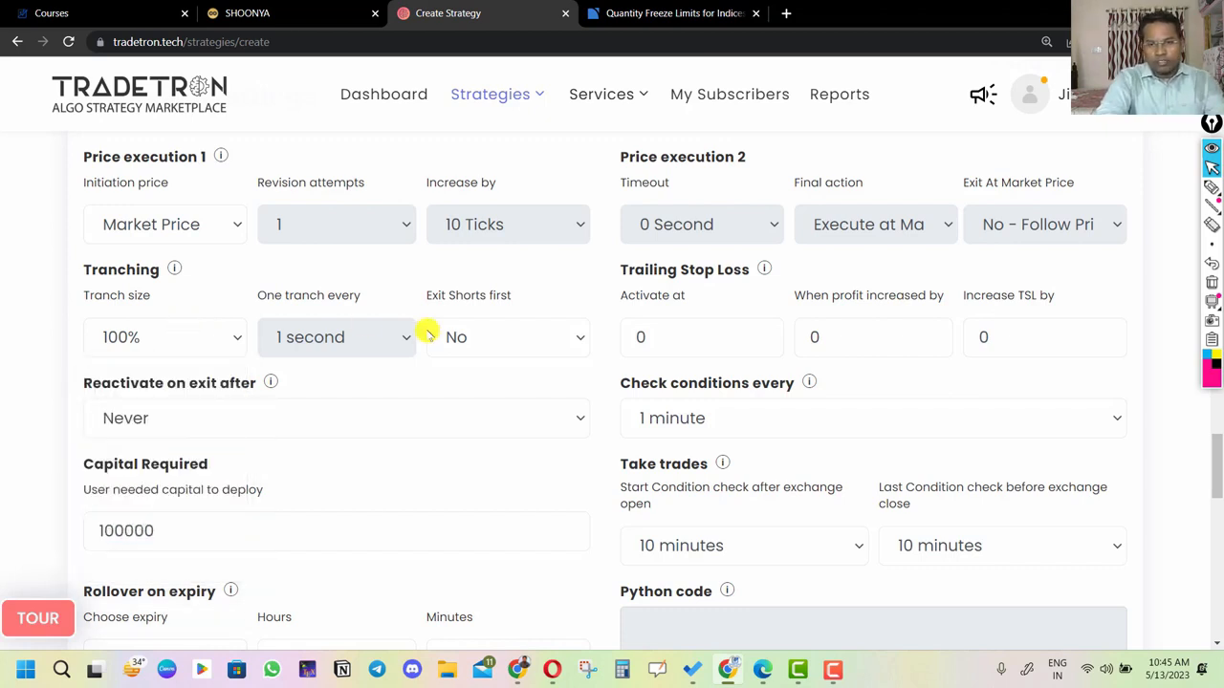
# Step: Examine the Trailing Stop Loss fields: Activate at, When profit increased by, and Increase TSL by
pyautogui.click(690, 335)
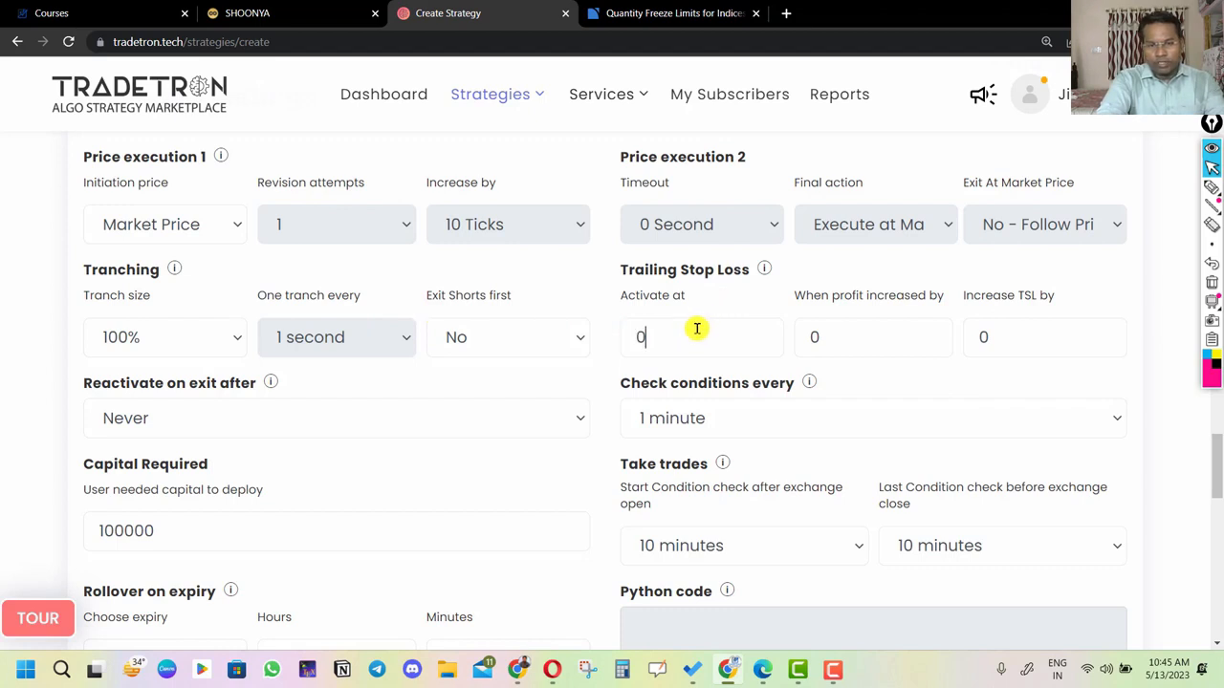
pyautogui.moveTo(694, 325); pyautogui.dragTo(602, 333)
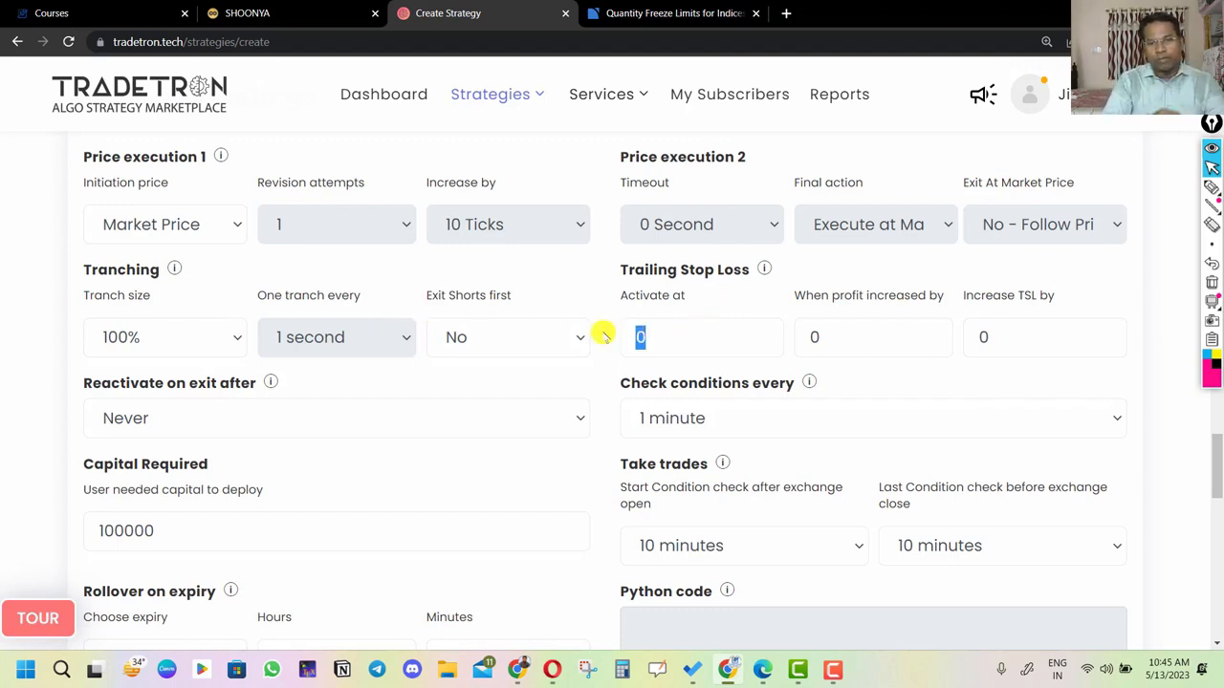
pyautogui.click(704, 339)
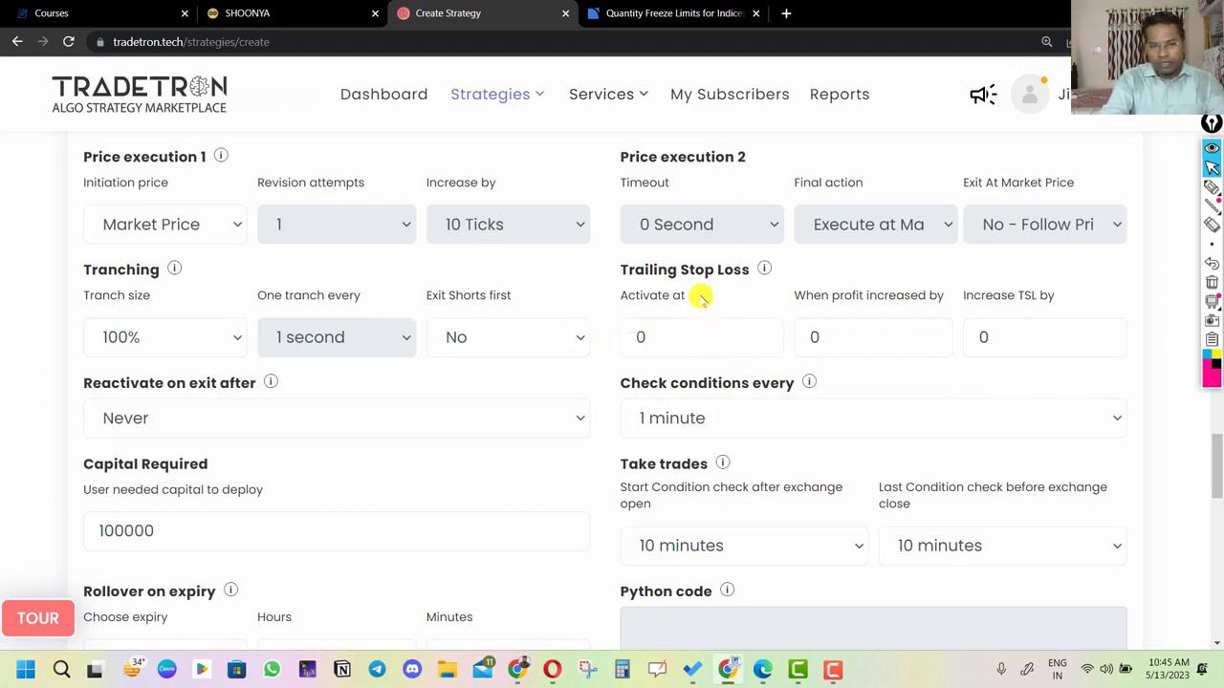
pyautogui.moveTo(702, 296); pyautogui.dragTo(627, 296)
pyautogui.click(665, 332)
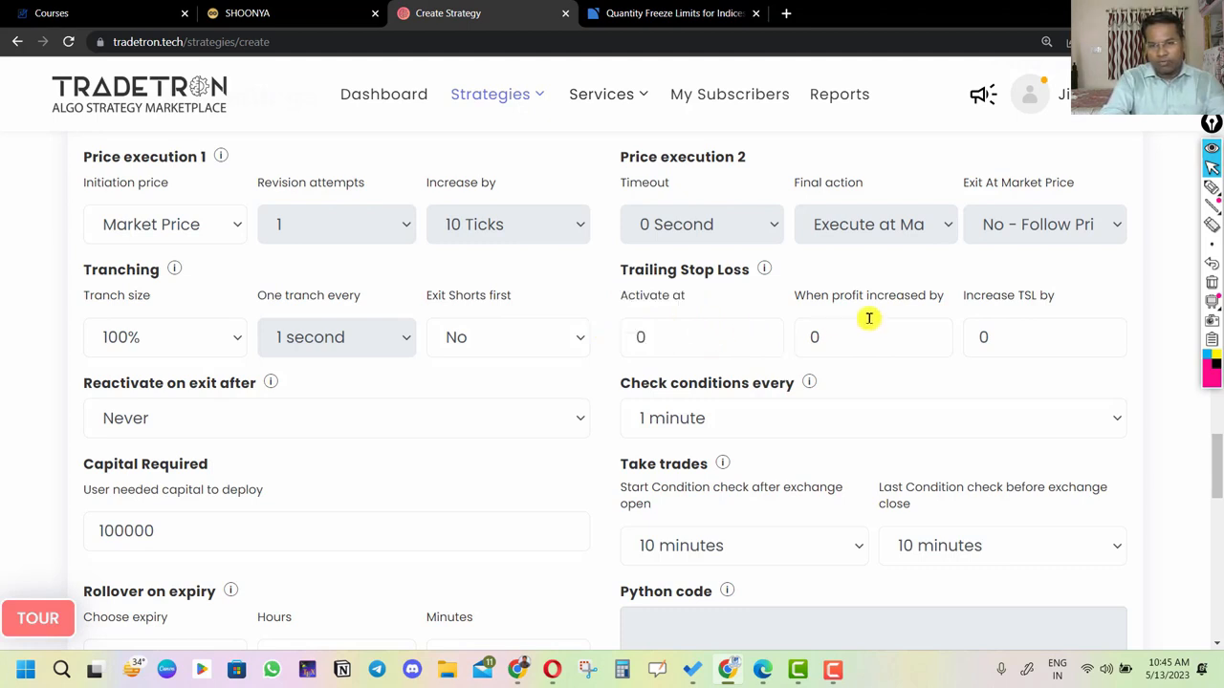
pyautogui.moveTo(939, 297); pyautogui.dragTo(787, 295)
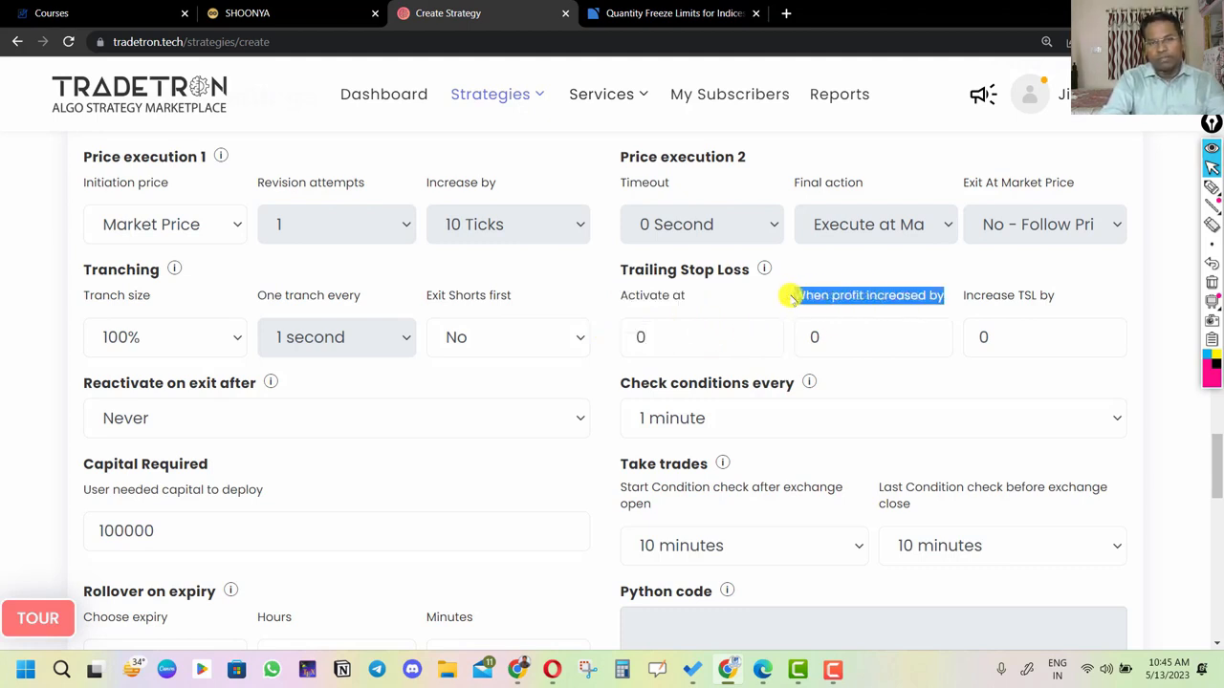
pyautogui.moveTo(850, 346); pyautogui.dragTo(773, 336)
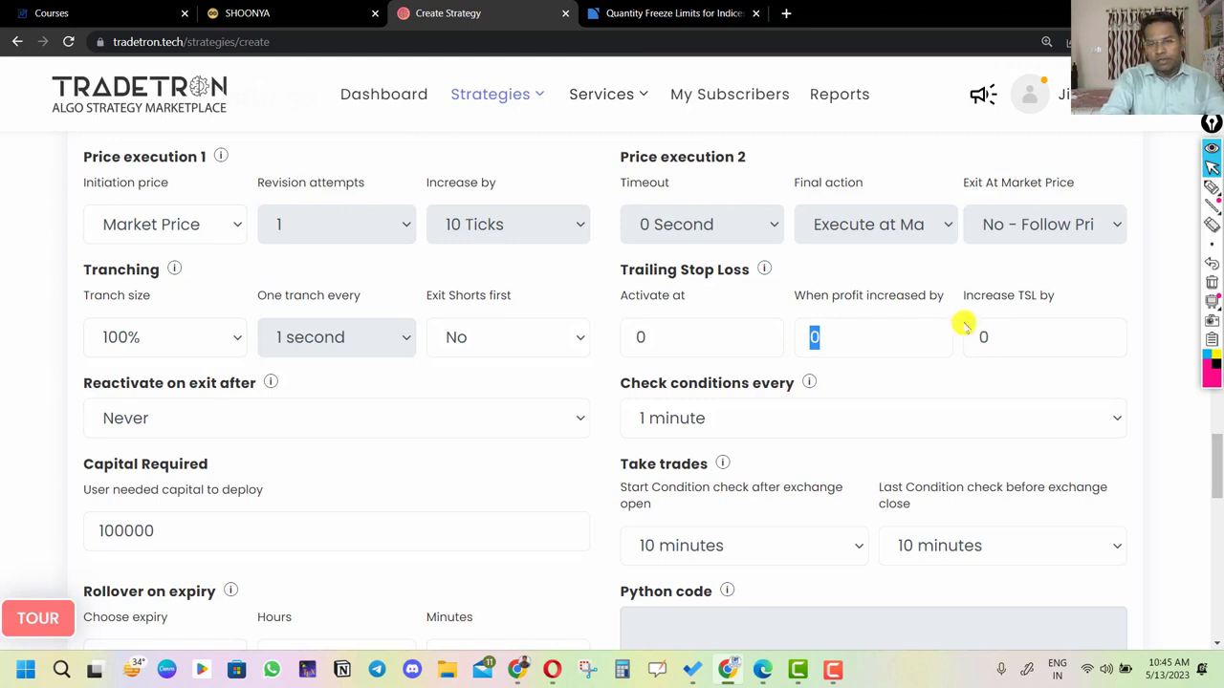
pyautogui.click(885, 326)
pyautogui.click(985, 341)
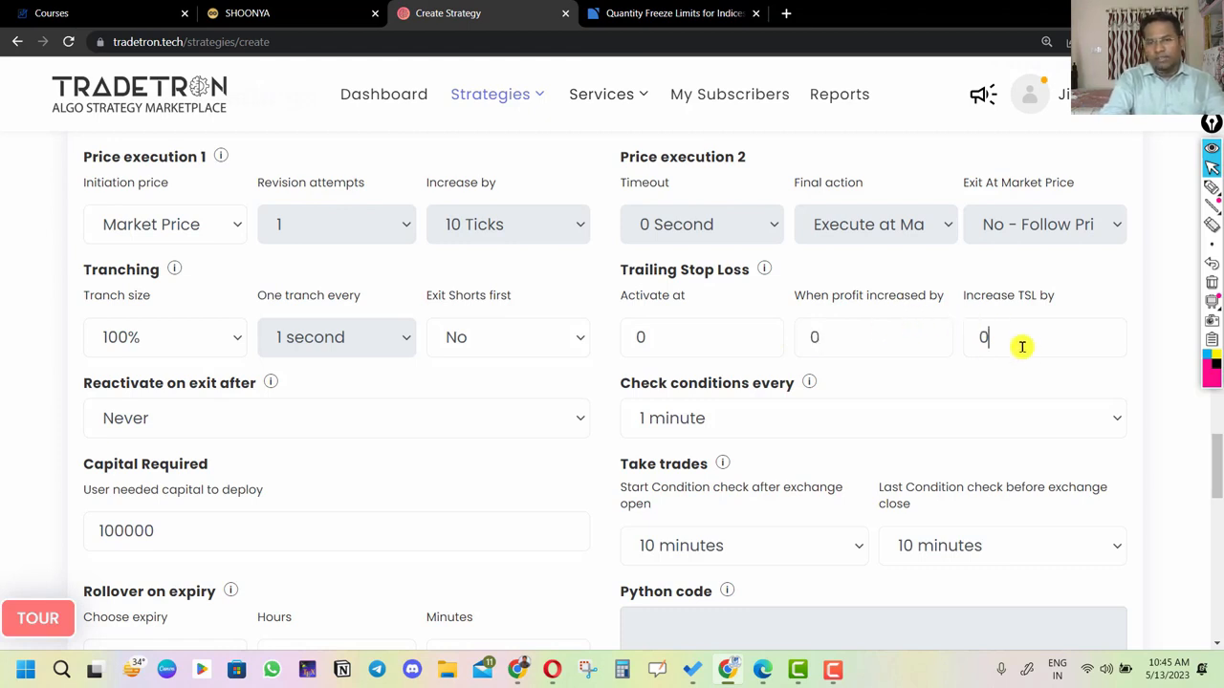
pyautogui.click(741, 332)
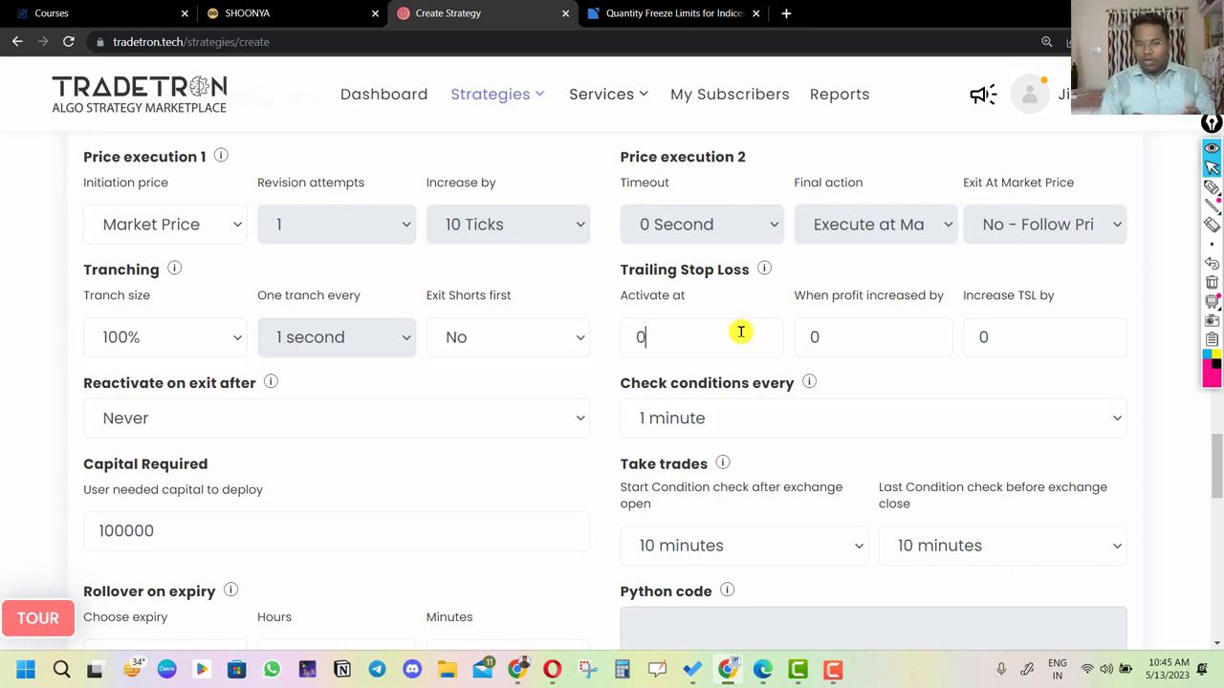
pyautogui.click(863, 333)
pyautogui.click(1037, 334)
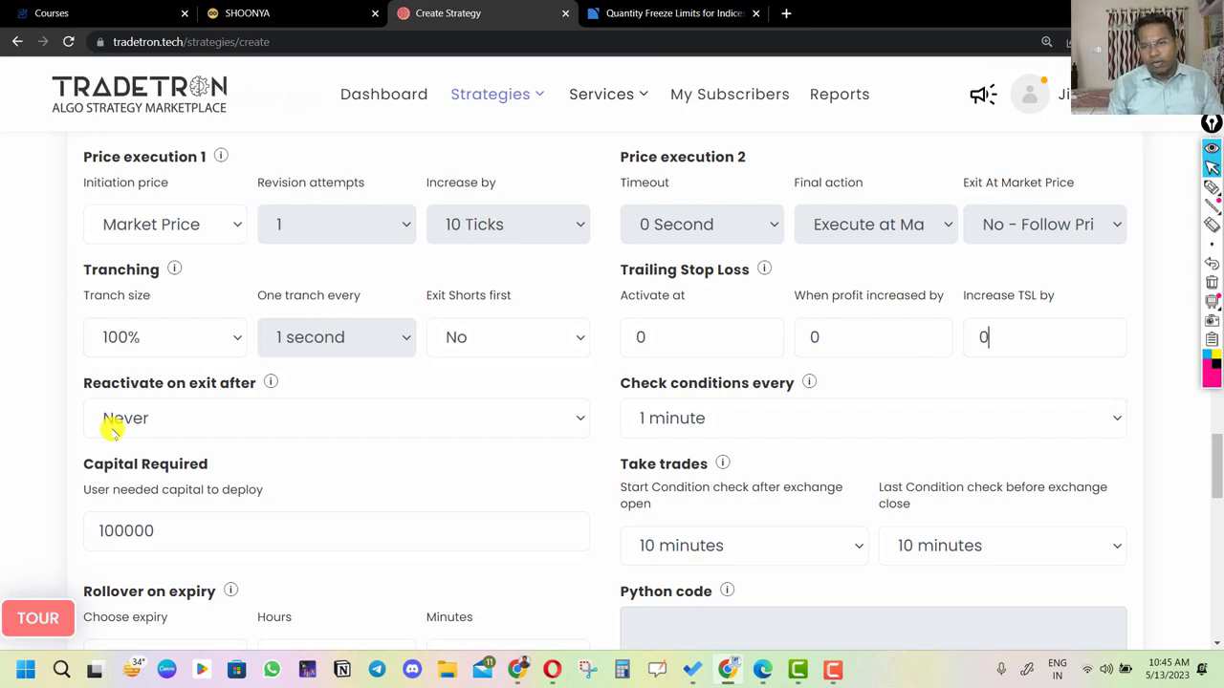
# Step: Handwrite "Active" in blue with the annotation pen over the price execution settings and underline it twice
pyautogui.click(1209, 356)
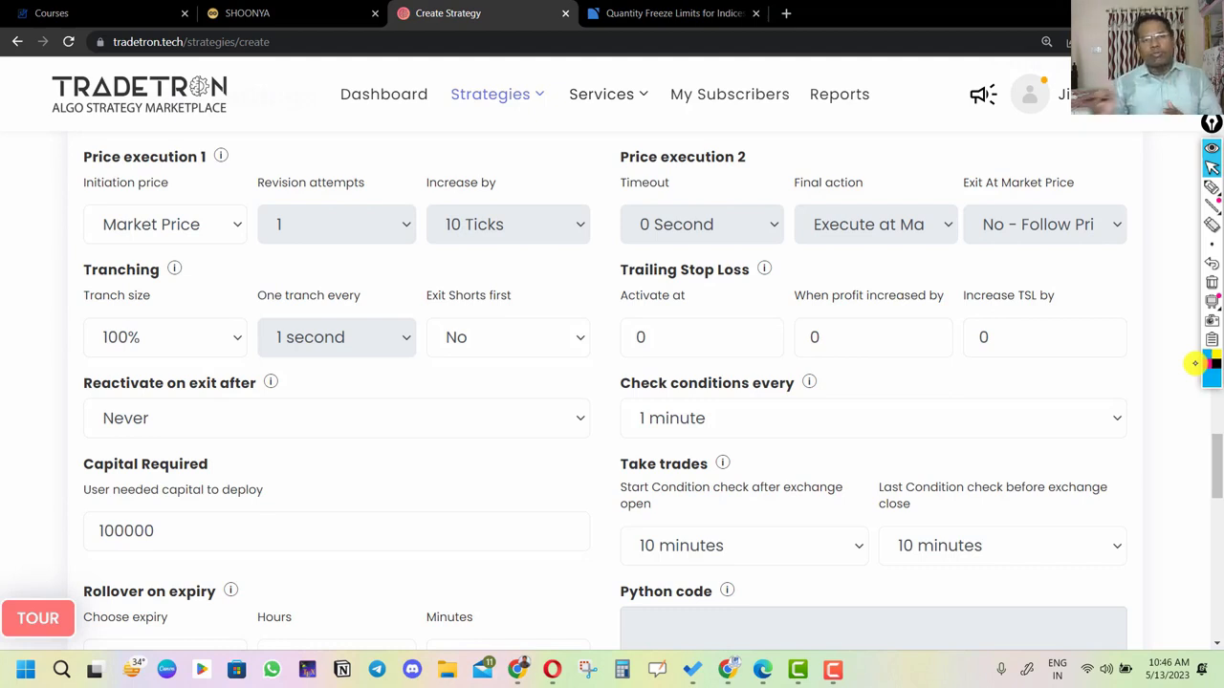
pyautogui.scroll(1, 1195, 363)
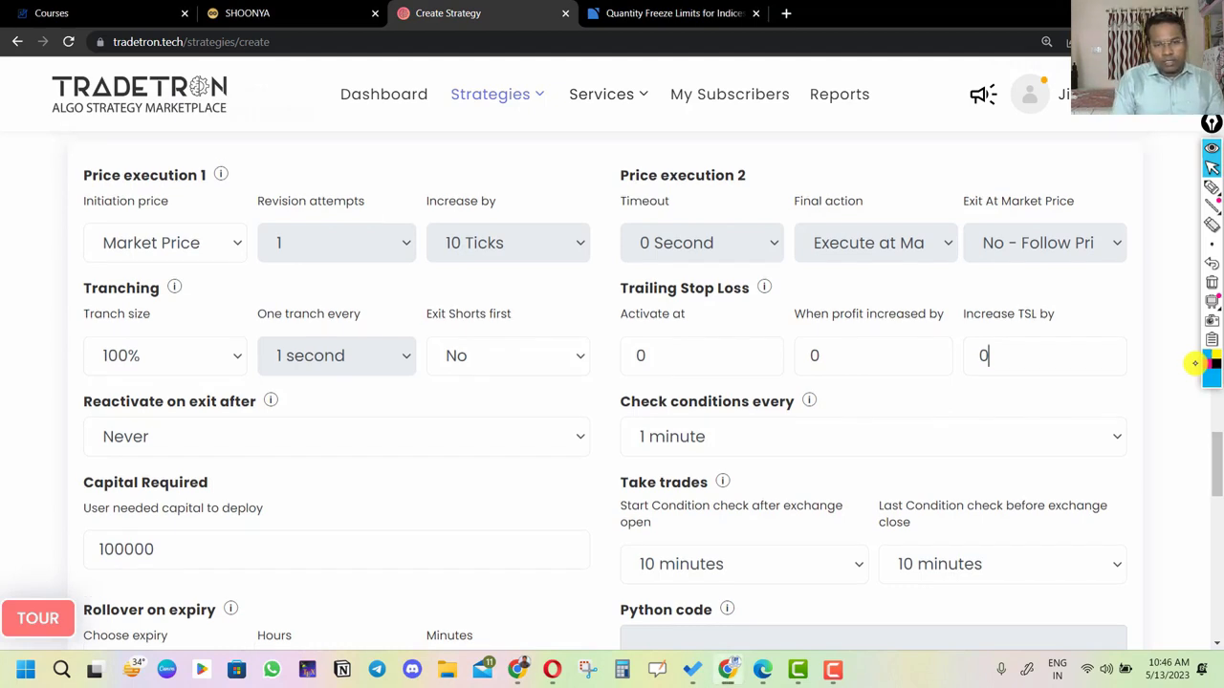
pyautogui.click(1158, 191)
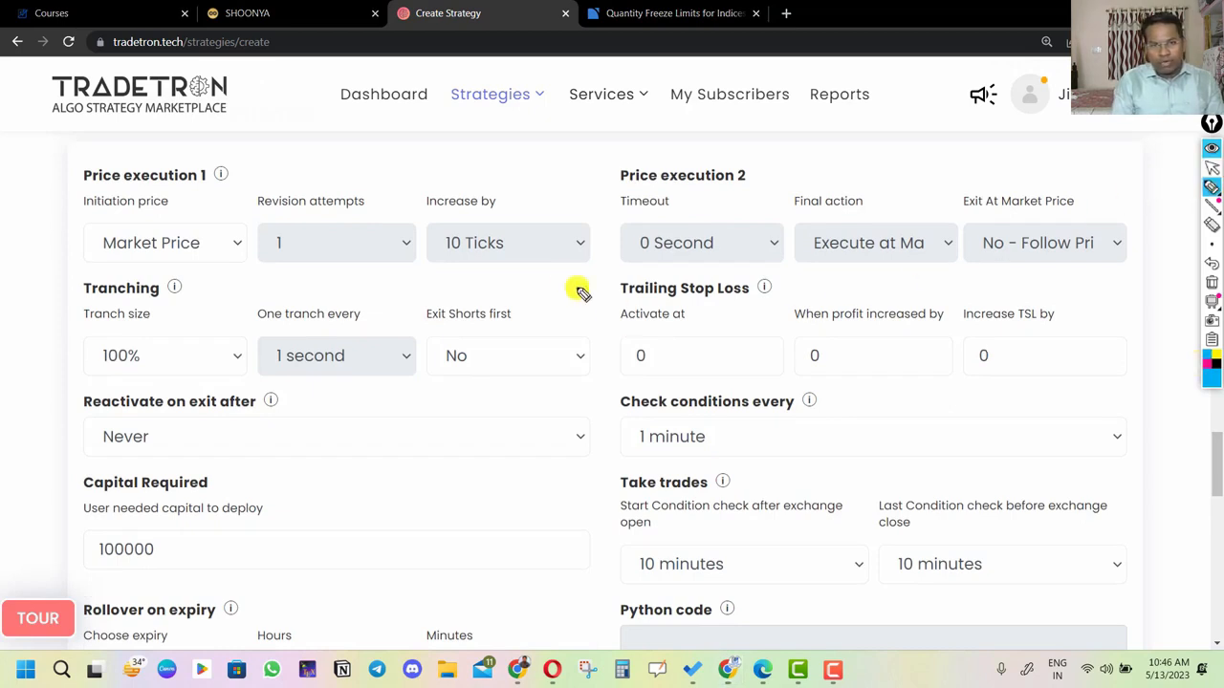
pyautogui.moveTo(527, 234)
pyautogui.mouseDown()
pyautogui.moveTo(555, 204)
pyautogui.moveTo(575, 212)
pyautogui.moveTo(580, 197)
pyautogui.moveTo(634, 177)
pyautogui.moveTo(579, 256)
pyautogui.moveTo(669, 237)
pyautogui.mouseUp()
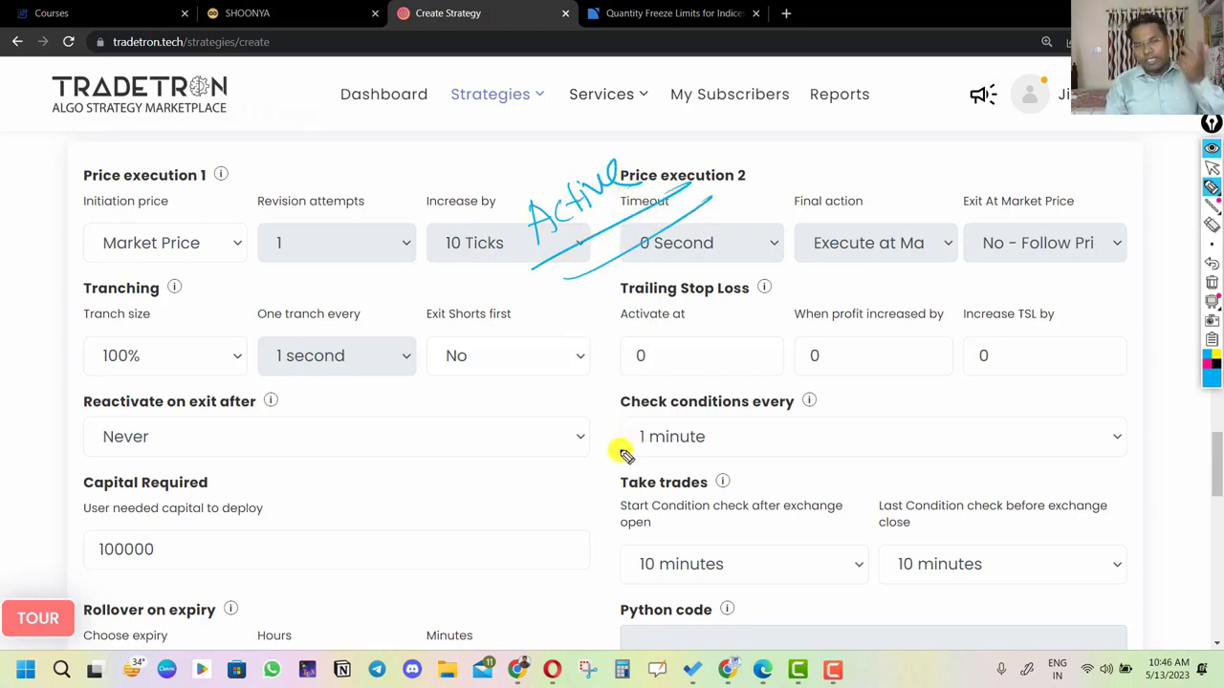
# Step: Handwrite "Live - Entered" in blue below the first note and underline it twice
pyautogui.moveTo(522, 314)
pyautogui.mouseDown()
pyautogui.moveTo(555, 344)
pyautogui.moveTo(565, 309)
pyautogui.moveTo(697, 286)
pyautogui.moveTo(716, 265)
pyautogui.moveTo(749, 271)
pyautogui.moveTo(746, 237)
pyautogui.moveTo(800, 222)
pyautogui.moveTo(860, 170)
pyautogui.moveTo(912, 212)
pyautogui.mouseUp()
pyautogui.moveTo(688, 329); pyautogui.dragTo(554, 402)
pyautogui.moveTo(912, 209); pyautogui.dragTo(558, 406)
pyautogui.moveTo(889, 224); pyautogui.dragTo(560, 421)
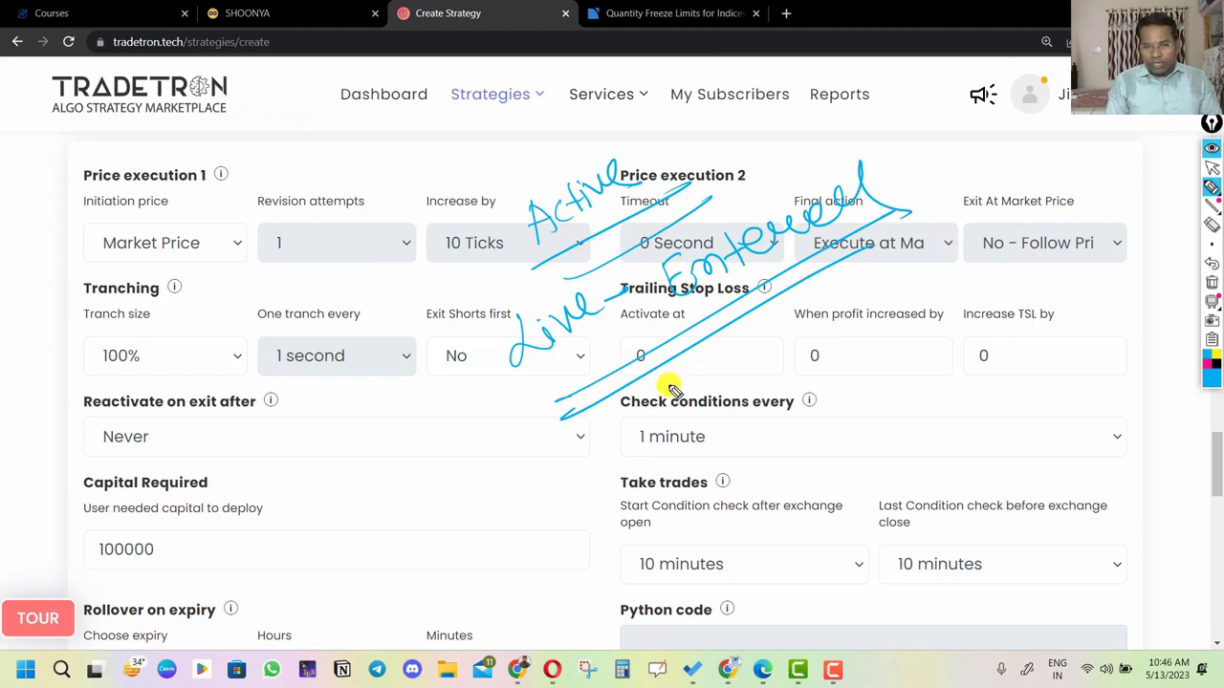
# Step: Handwrite "Exit" in blue below the "Live - Entered" note and clear all annotations from the screen
pyautogui.moveTo(663, 383)
pyautogui.mouseDown()
pyautogui.moveTo(724, 424)
pyautogui.moveTo(673, 414)
pyautogui.moveTo(703, 419)
pyautogui.moveTo(682, 412)
pyautogui.moveTo(759, 377)
pyautogui.mouseUp()
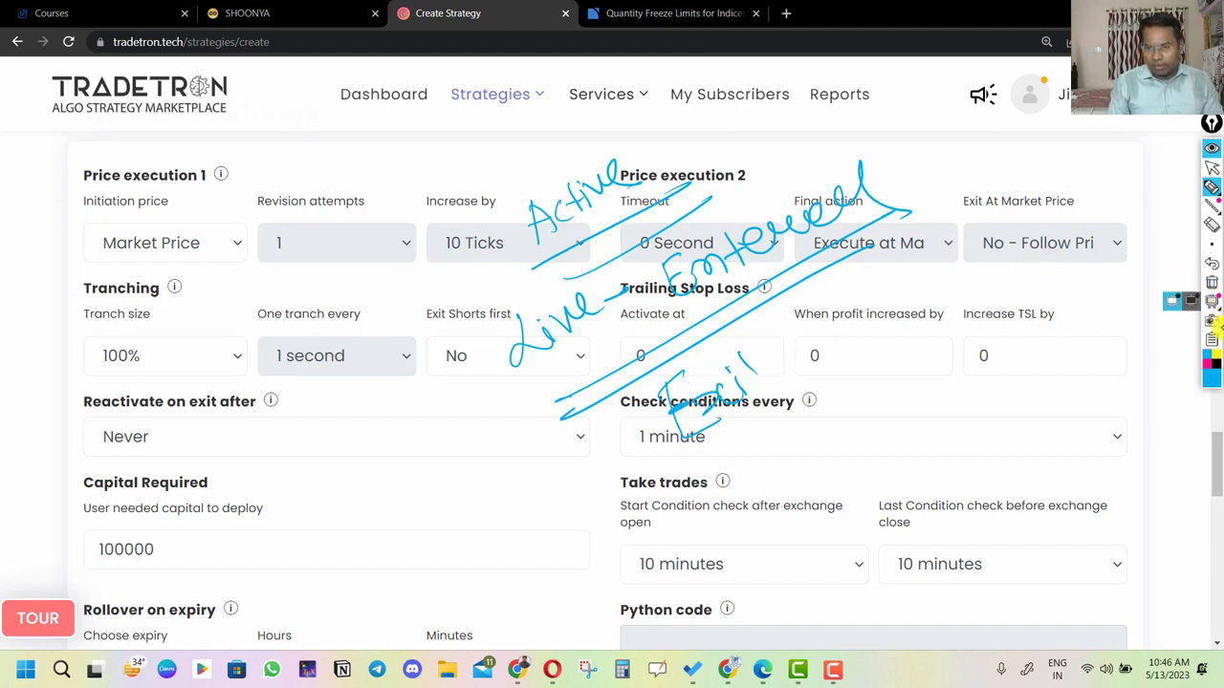
pyautogui.click(1211, 283)
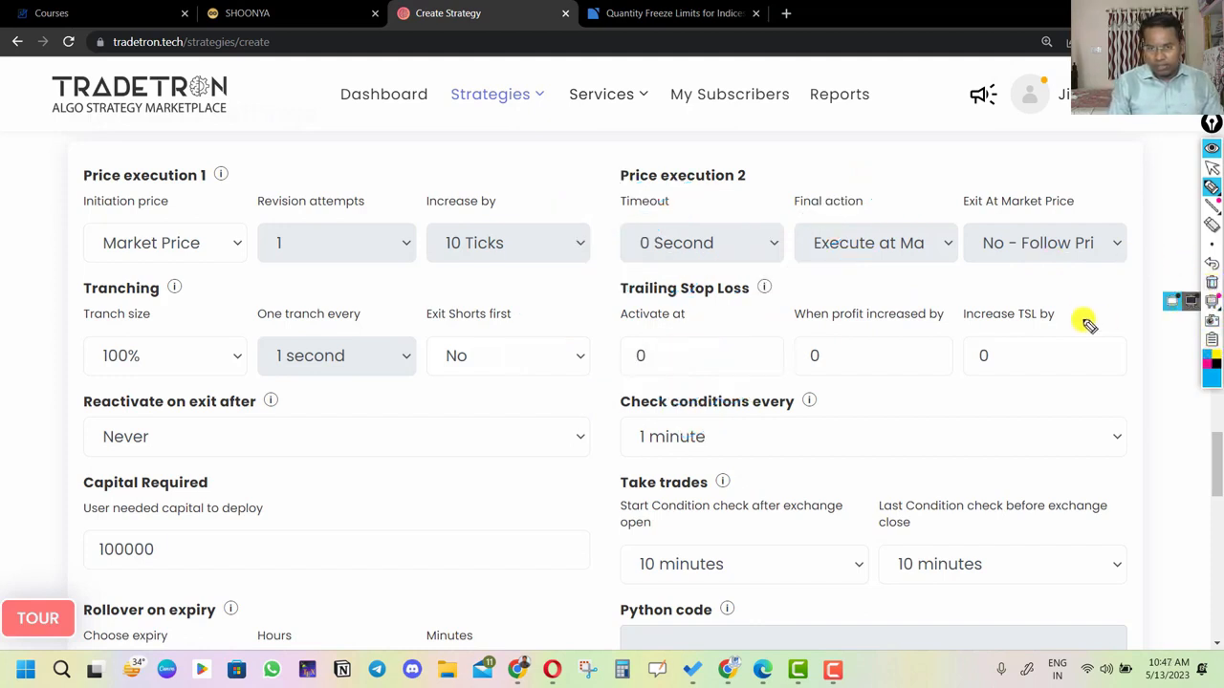
# Step: Handwrite "Active", "Live - Entered" and "Exit" in magenta one below another over the settings, underlining each note
pyautogui.click(1208, 371)
pyautogui.moveTo(352, 172)
pyautogui.mouseDown()
pyautogui.moveTo(354, 150)
pyautogui.moveTo(398, 167)
pyautogui.moveTo(470, 131)
pyautogui.moveTo(469, 169)
pyautogui.moveTo(380, 185)
pyautogui.mouseUp()
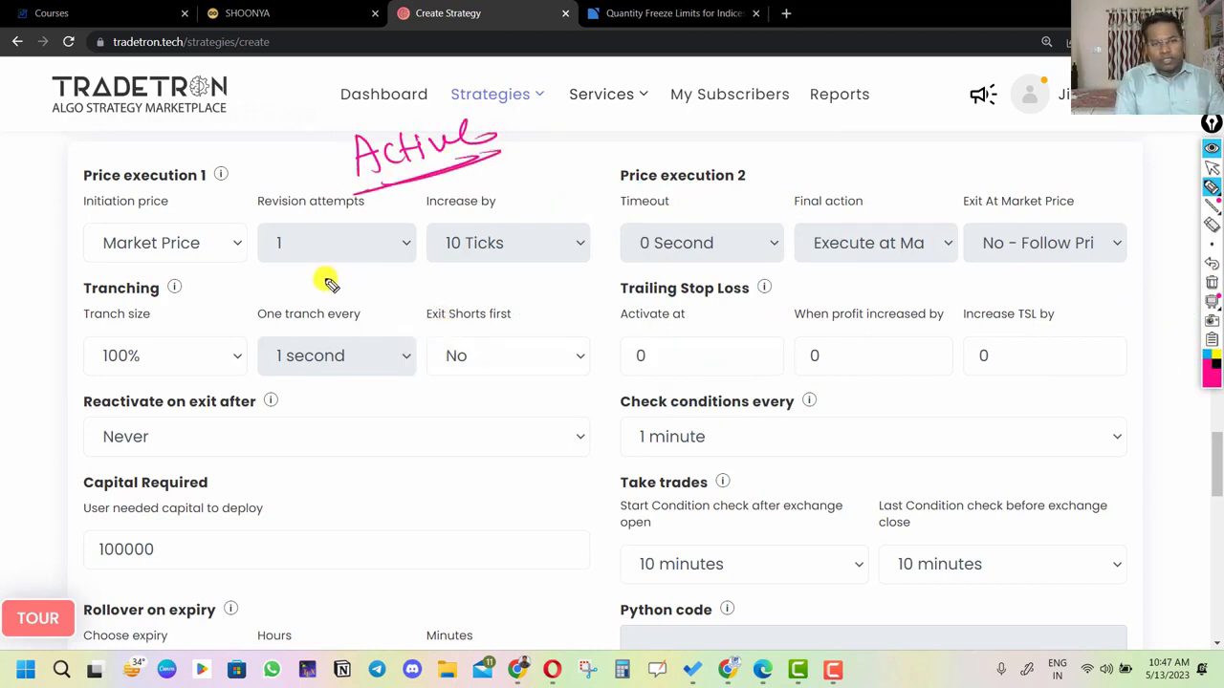
pyautogui.moveTo(330, 259)
pyautogui.mouseDown()
pyautogui.moveTo(354, 275)
pyautogui.moveTo(400, 261)
pyautogui.moveTo(475, 273)
pyautogui.moveTo(549, 250)
pyautogui.moveTo(553, 272)
pyautogui.mouseUp()
pyautogui.moveTo(331, 332); pyautogui.dragTo(639, 254)
pyautogui.moveTo(428, 327); pyautogui.dragTo(570, 274)
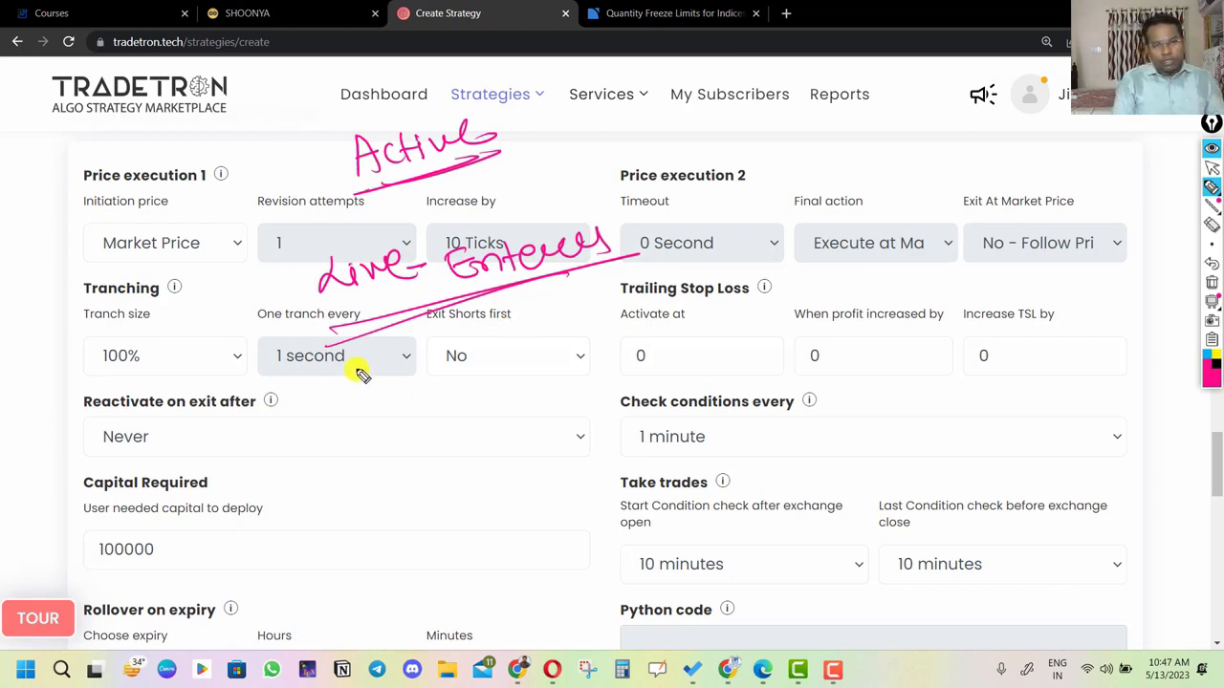
pyautogui.moveTo(357, 367)
pyautogui.mouseDown()
pyautogui.moveTo(385, 395)
pyautogui.moveTo(380, 386)
pyautogui.moveTo(440, 411)
pyautogui.moveTo(506, 382)
pyautogui.moveTo(465, 446)
pyautogui.moveTo(512, 446)
pyautogui.mouseUp()
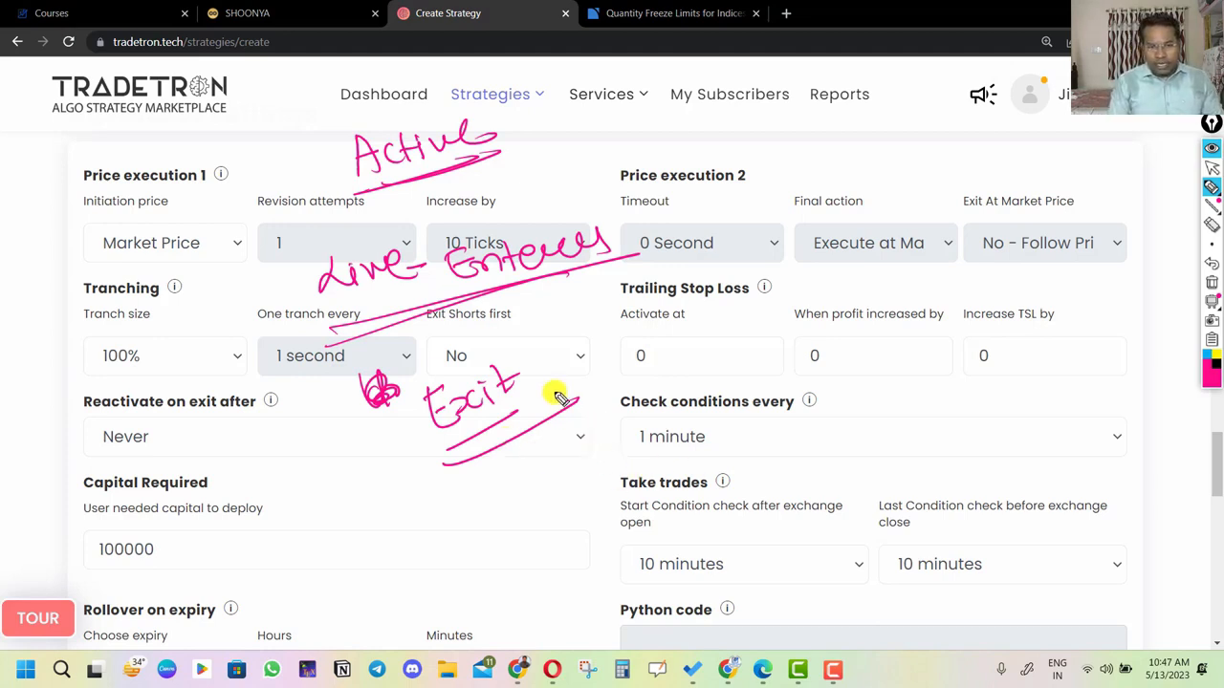
# Step: Draw a double-line arrow from "Exit" back up to "Active", clear all annotations and return to the normal cursor
pyautogui.moveTo(526, 375)
pyautogui.mouseDown()
pyautogui.moveTo(685, 316)
pyautogui.moveTo(663, 156)
pyautogui.moveTo(532, 150)
pyautogui.moveTo(648, 137)
pyautogui.moveTo(727, 201)
pyautogui.mouseUp()
pyautogui.moveTo(738, 247); pyautogui.dragTo(541, 378)
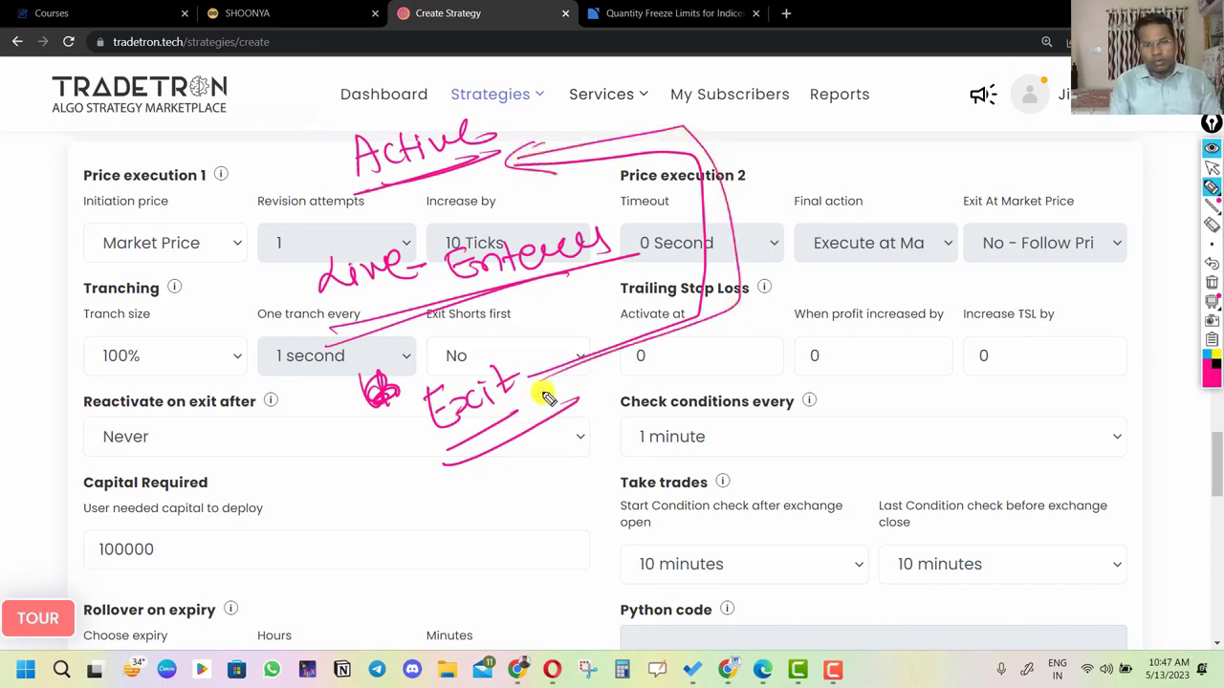
pyautogui.click(1212, 283)
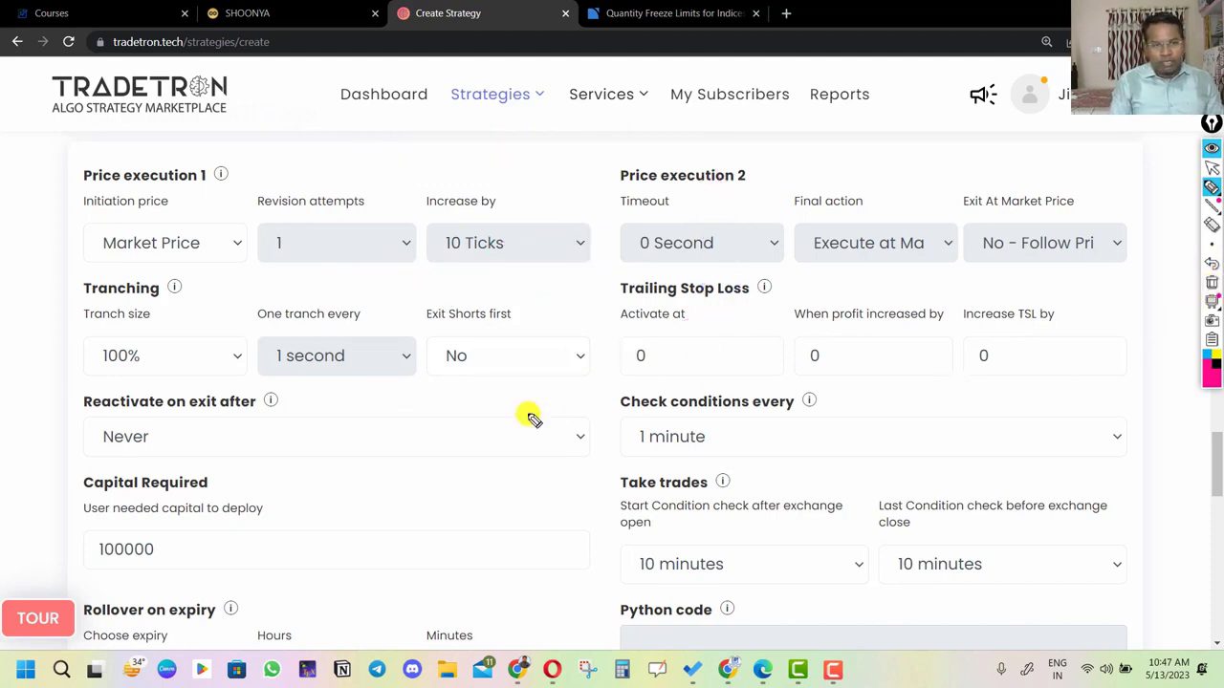
pyautogui.click(1211, 167)
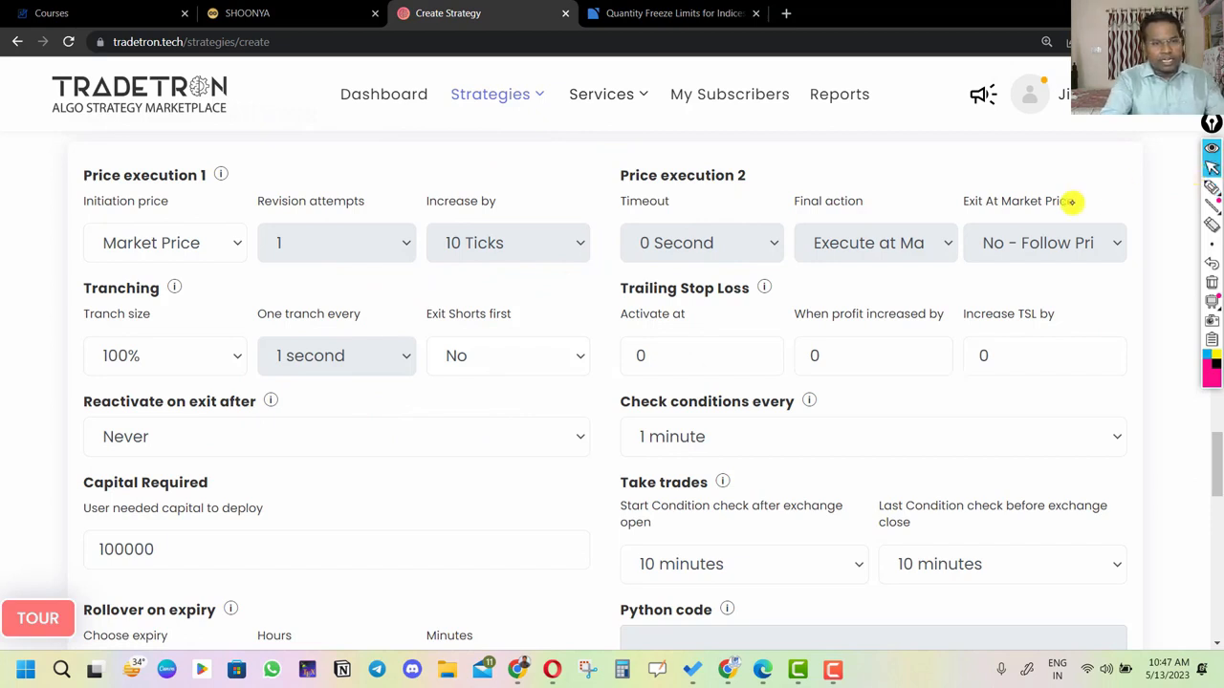
# Step: Set Reactivate on exit after to 12 hours
pyautogui.click(180, 436)
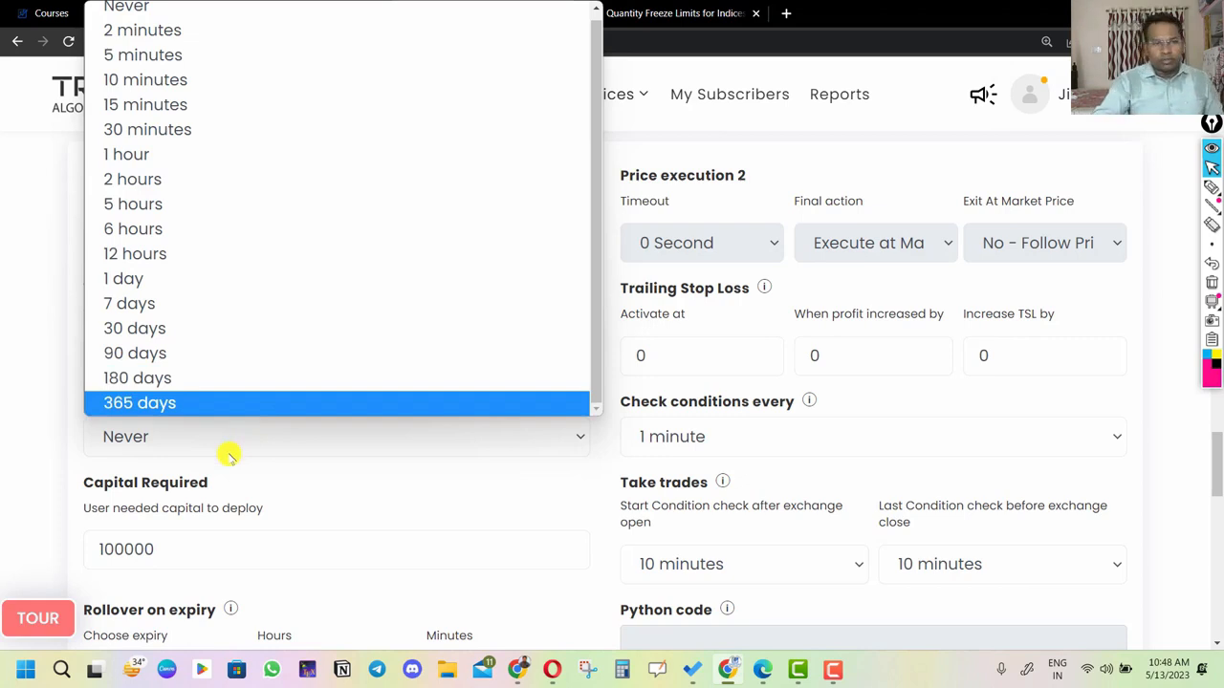
pyautogui.click(193, 253)
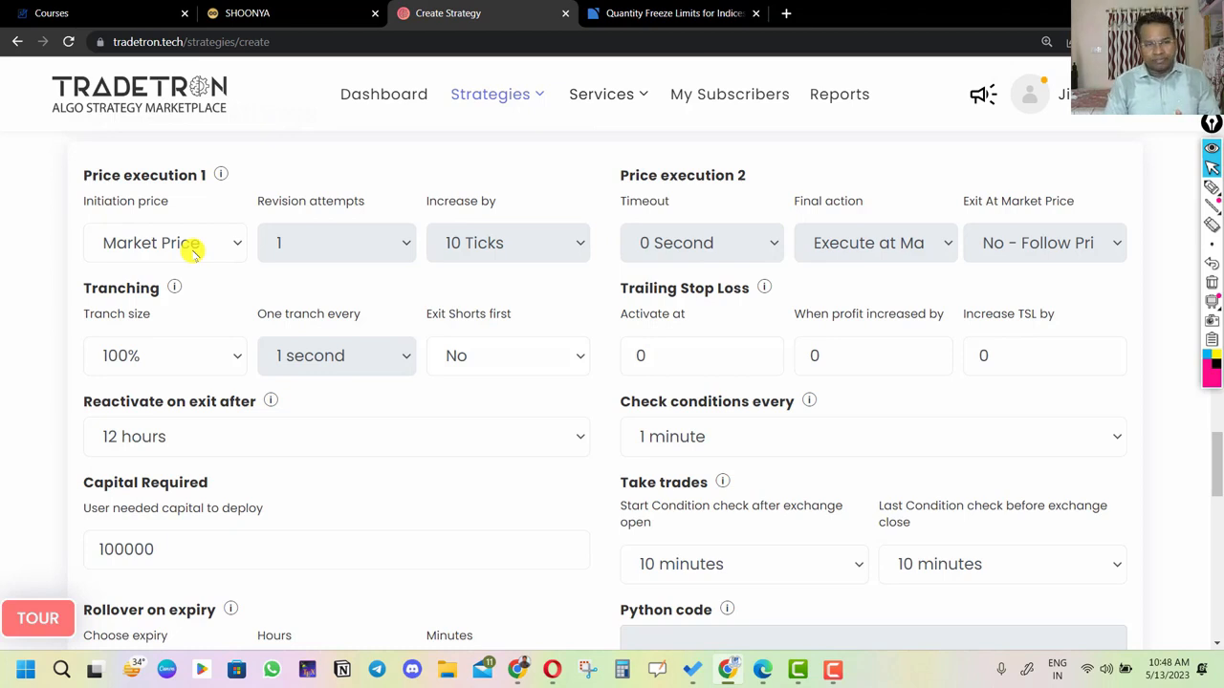
pyautogui.click(248, 440)
pyautogui.click(179, 256)
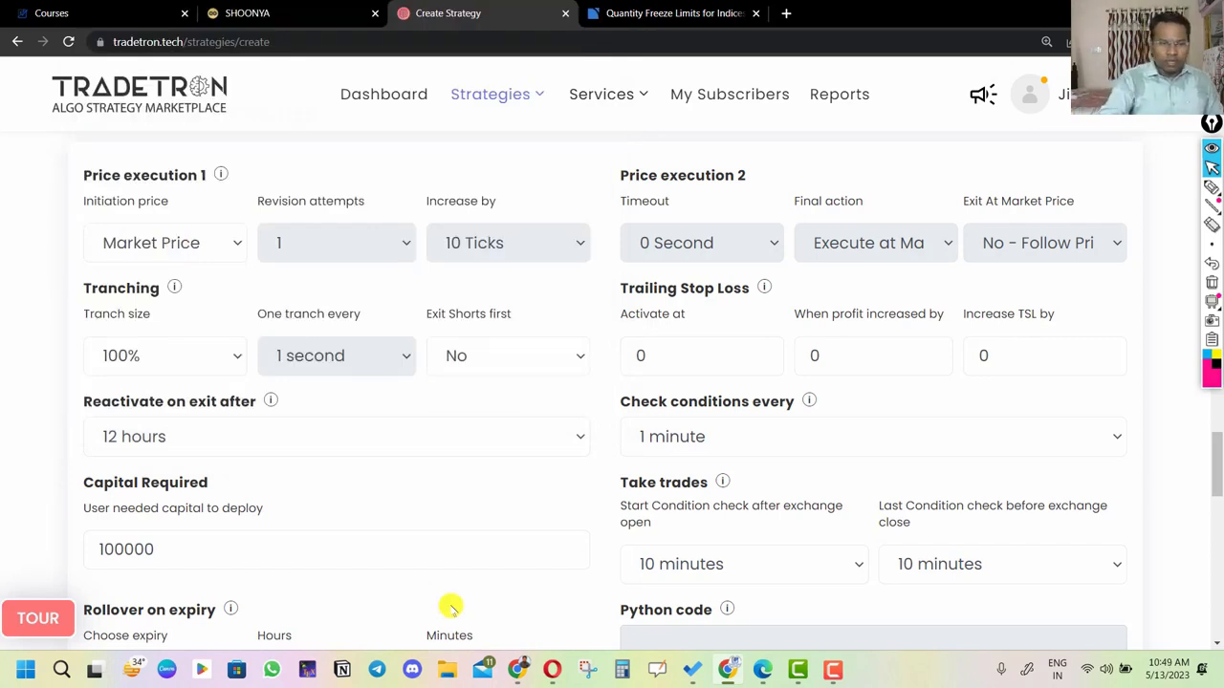
# Step: Set the strategy's Capital Required to 200000
pyautogui.scroll(-1, 262, 539)
pyautogui.moveTo(232, 510); pyautogui.dragTo(25, 496)
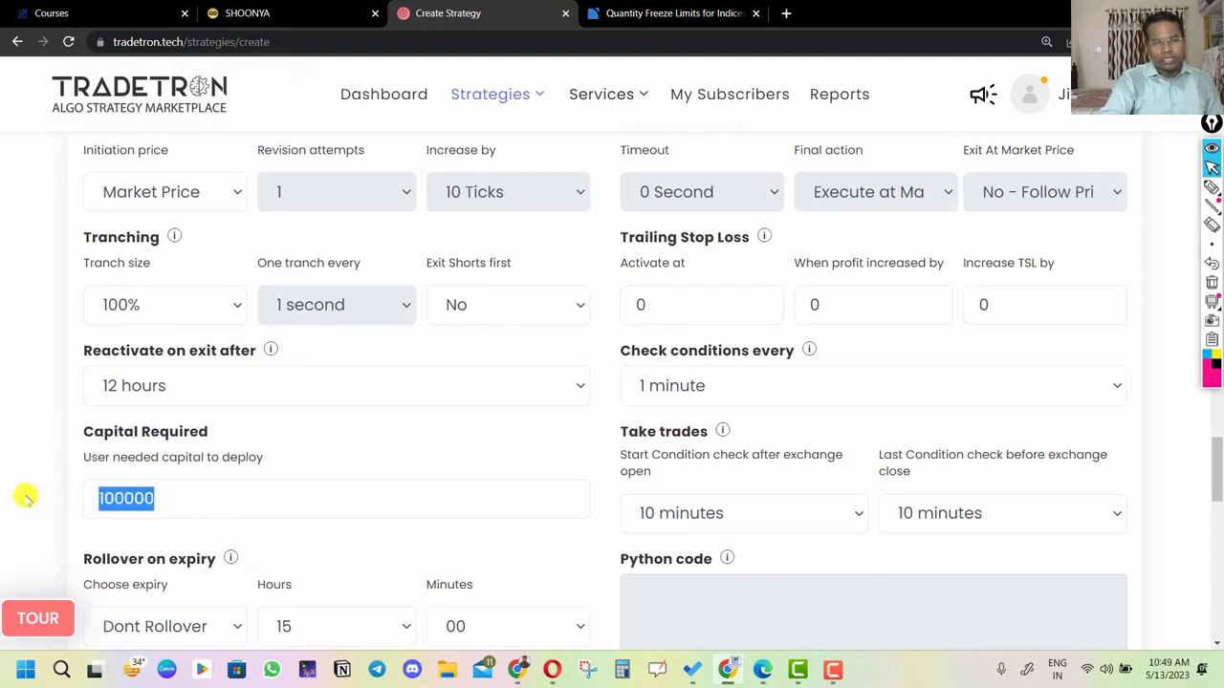
pyautogui.write('200000')
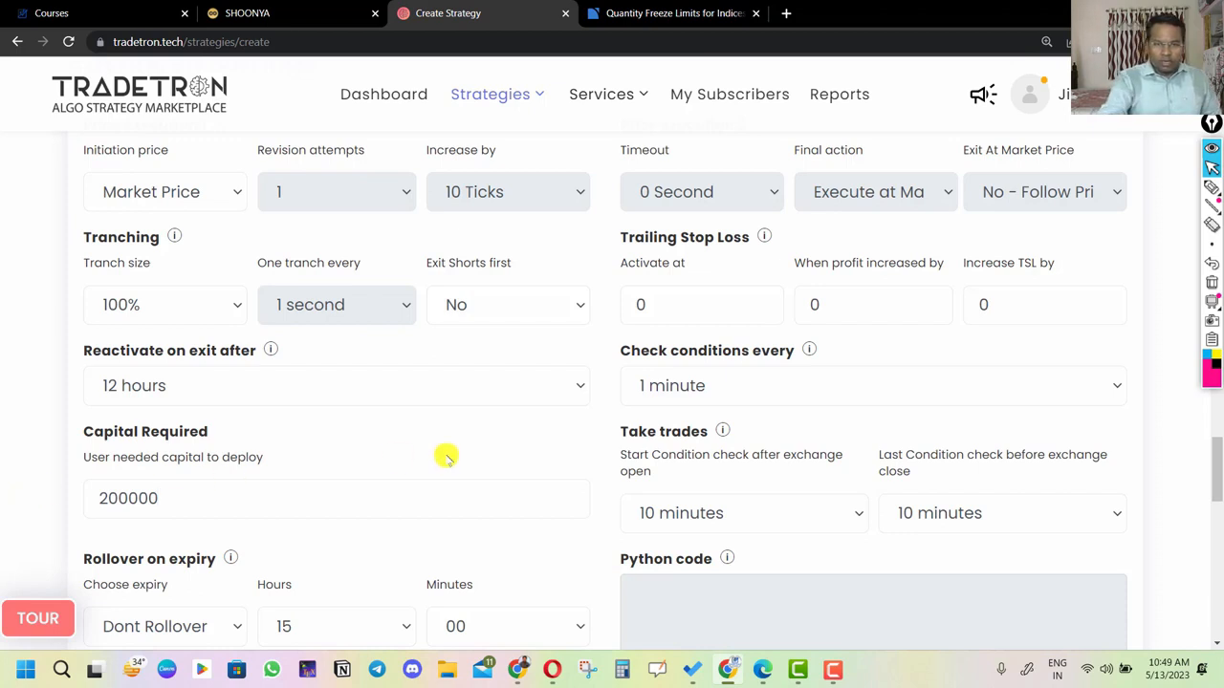
# Step: Examine the interval choices for Check conditions every without changing the selection
pyautogui.click(745, 385)
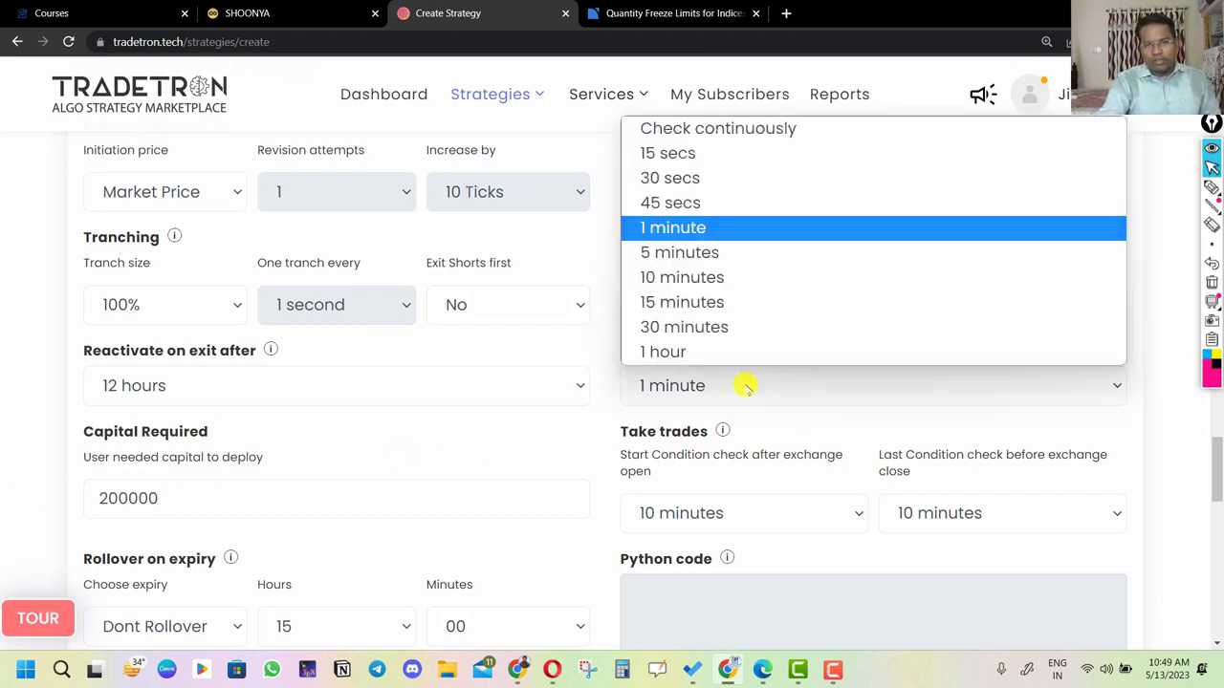
pyautogui.click(744, 385)
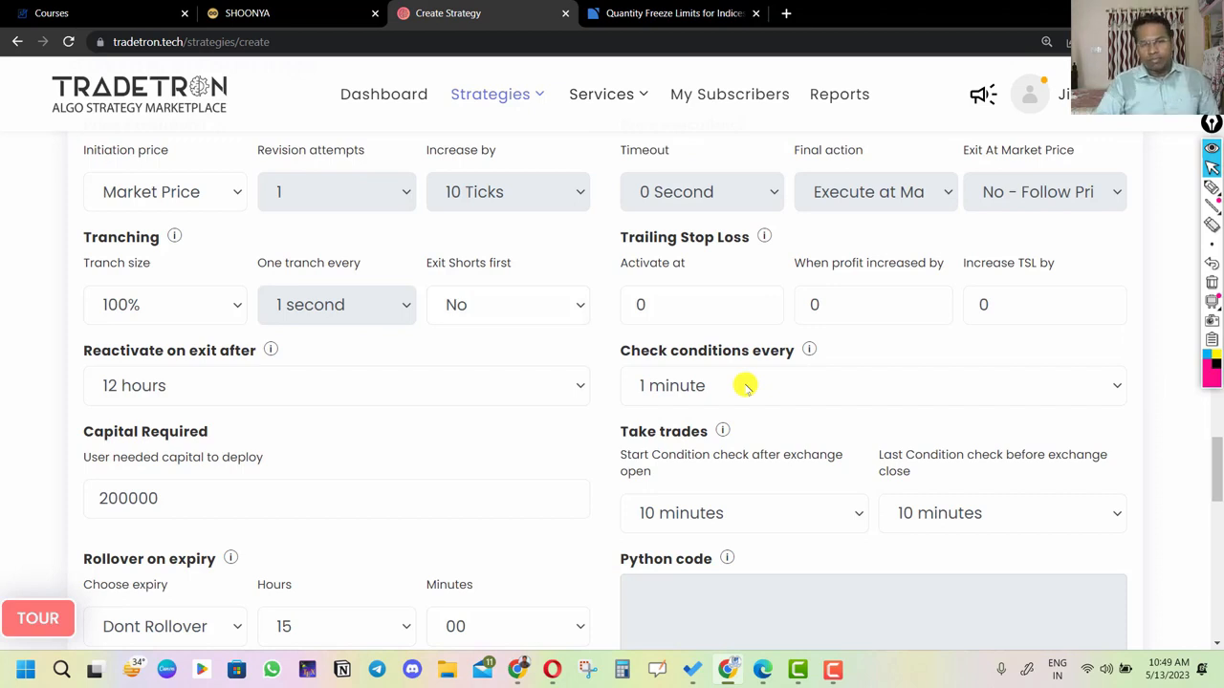
pyautogui.click(745, 386)
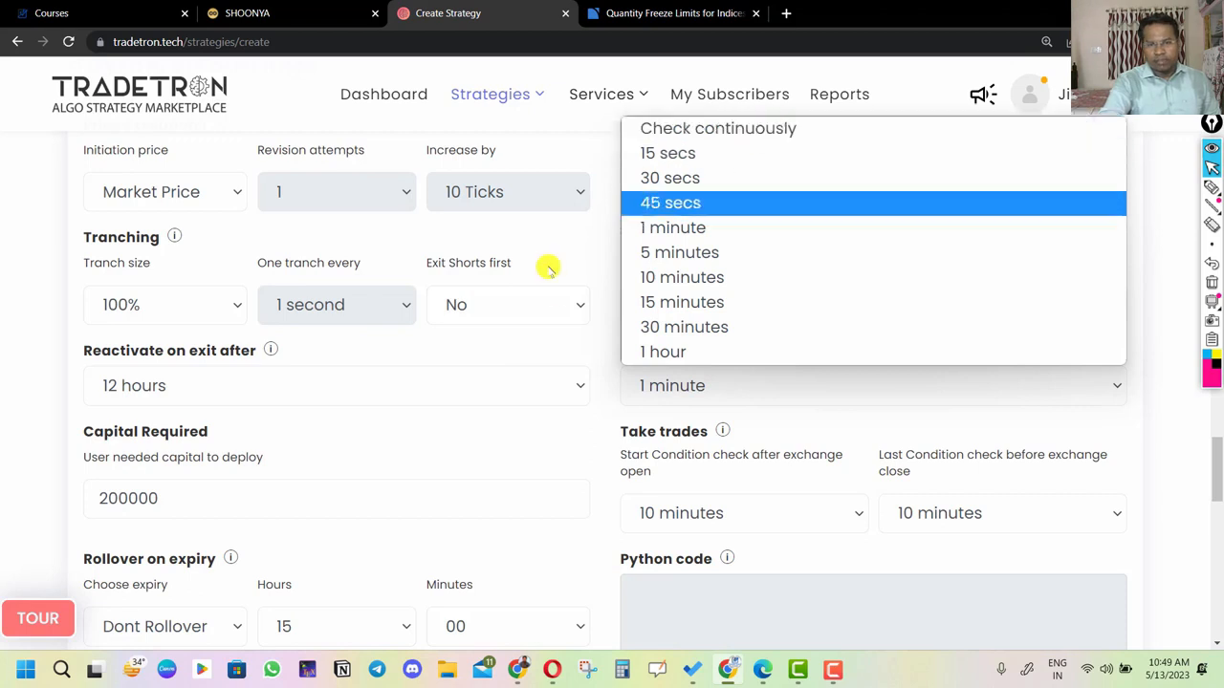
pyautogui.click(457, 328)
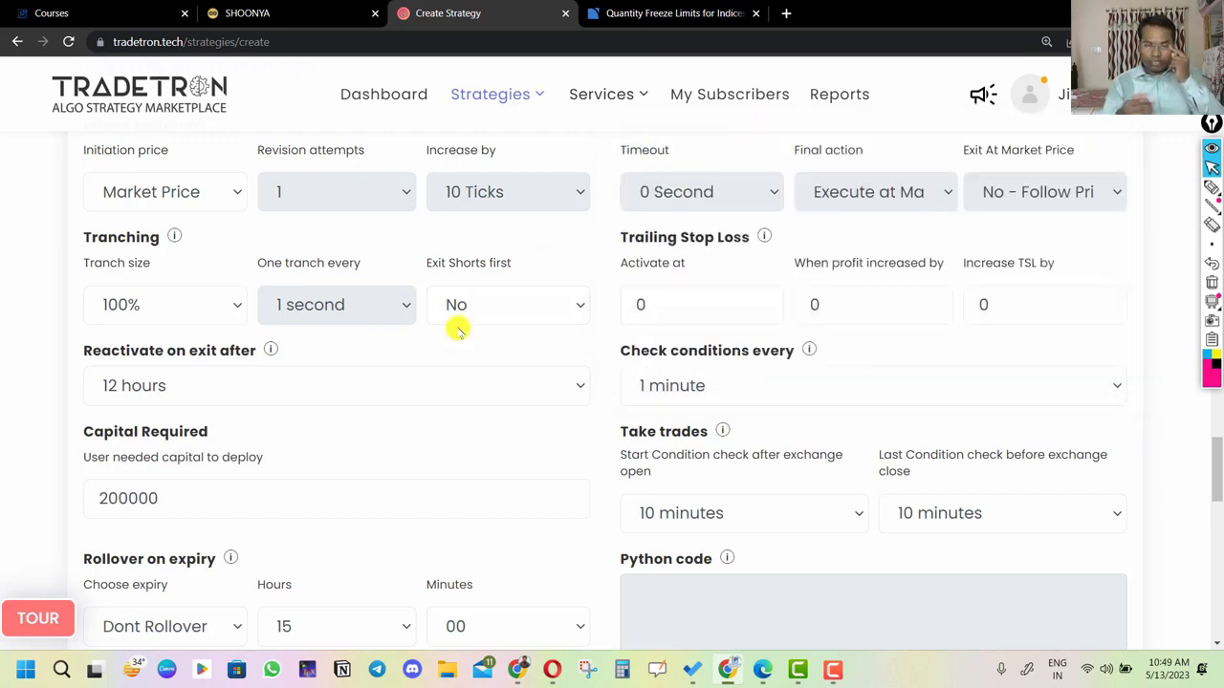
# Step: Under Take trades, set both the start check after exchange open and the last check before exchange close to 1 minute
pyautogui.scroll(-2, 500, 446)
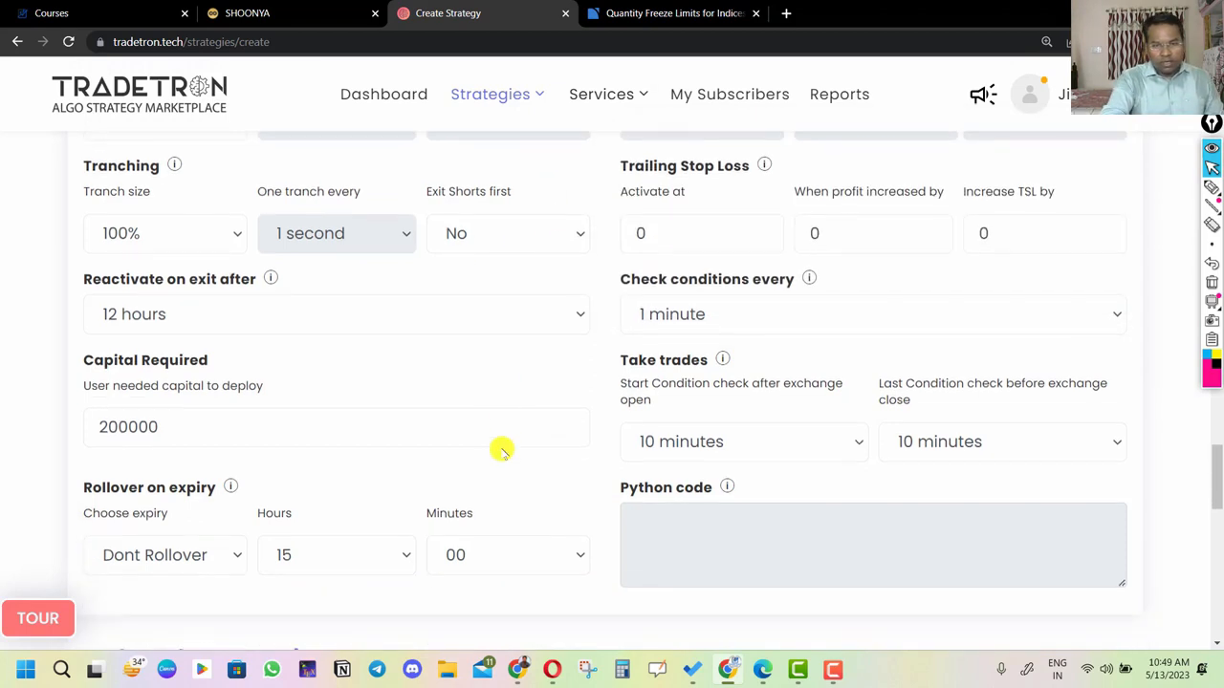
pyautogui.moveTo(601, 268); pyautogui.dragTo(707, 264)
pyautogui.click(658, 303)
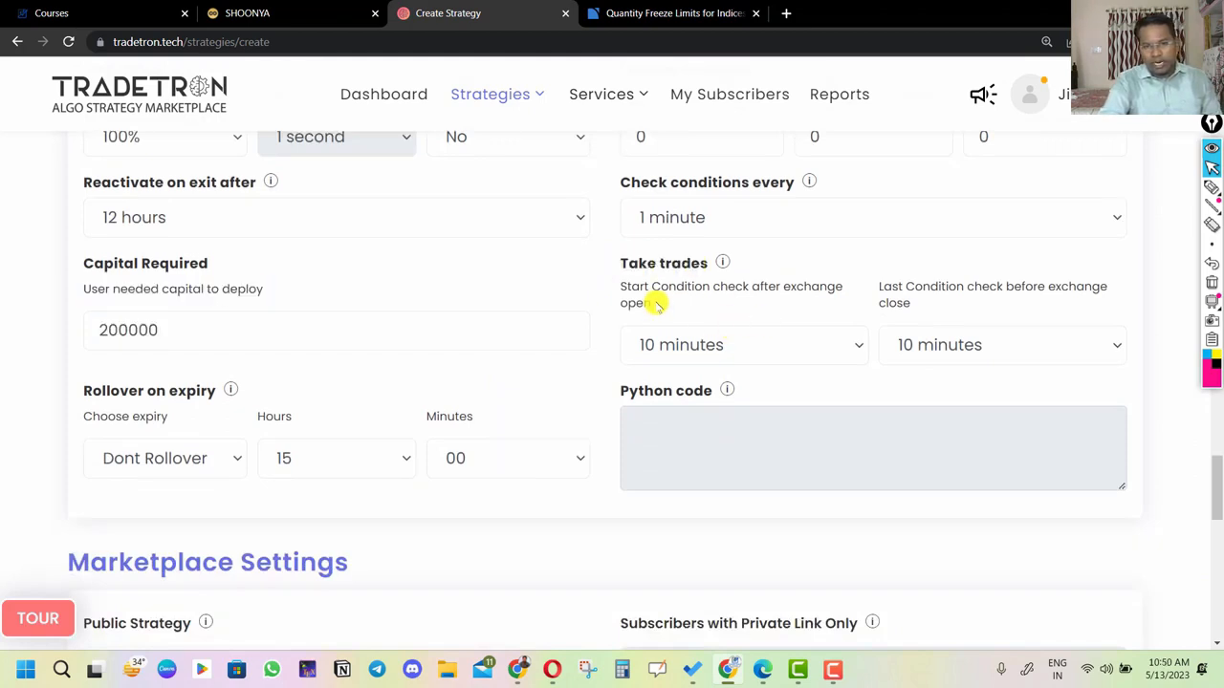
pyautogui.click(744, 350)
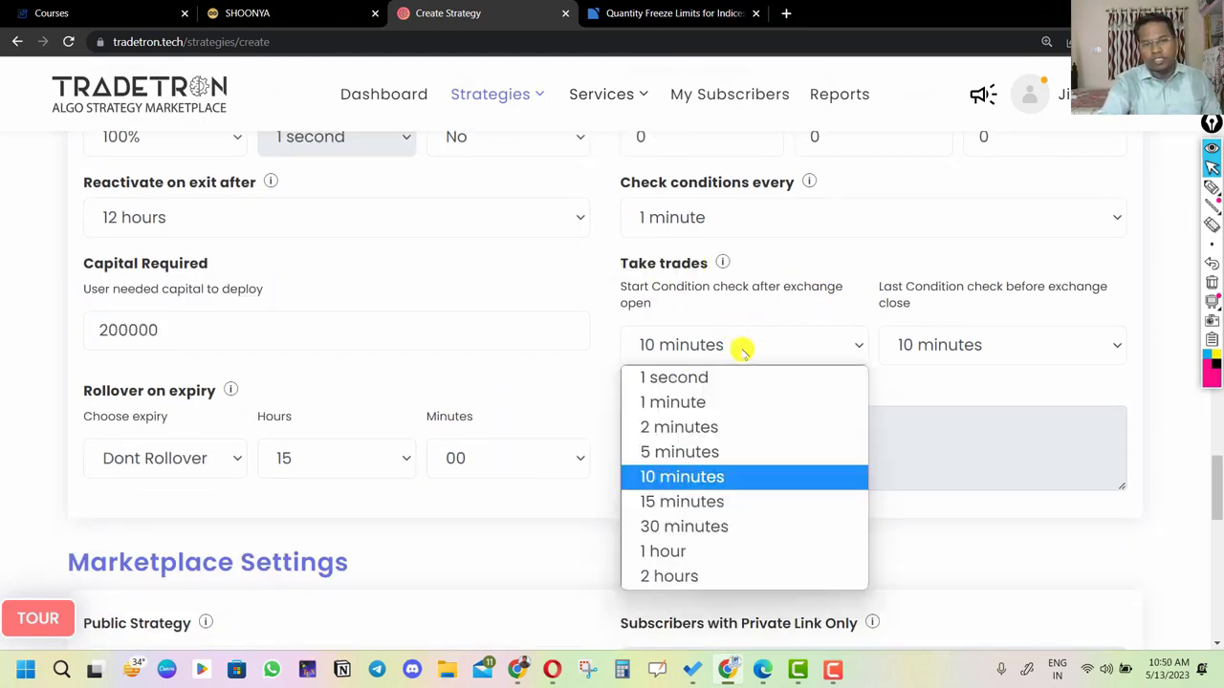
pyautogui.click(741, 402)
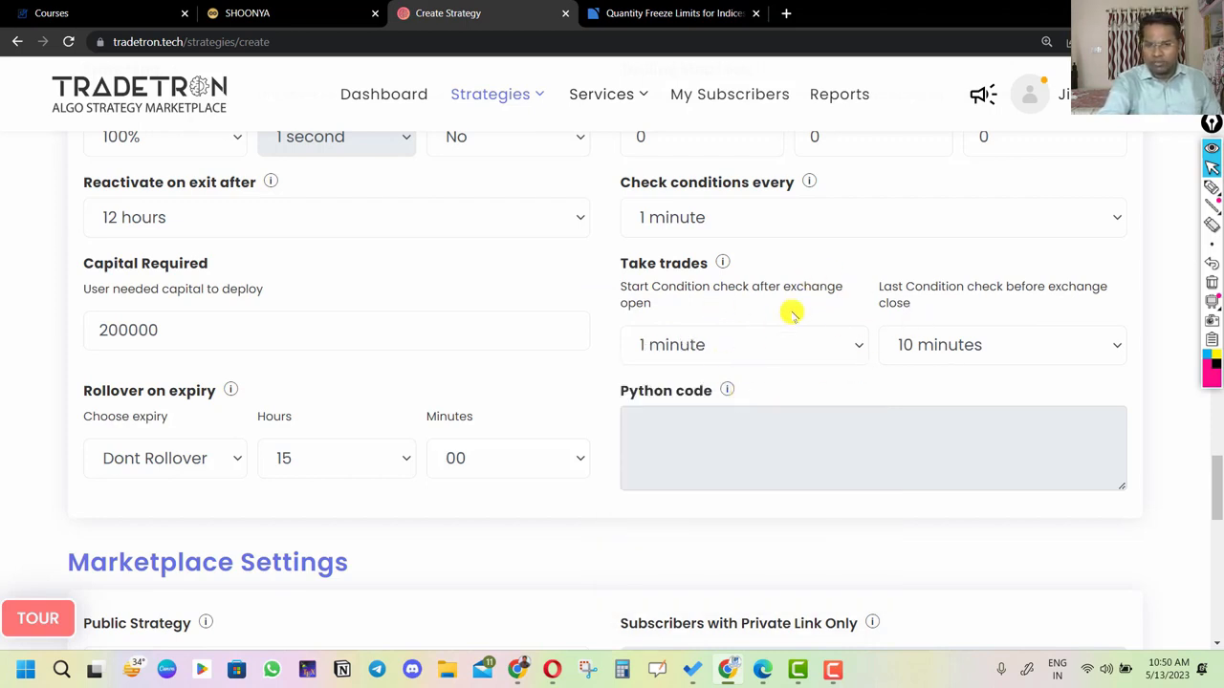
pyautogui.click(940, 346)
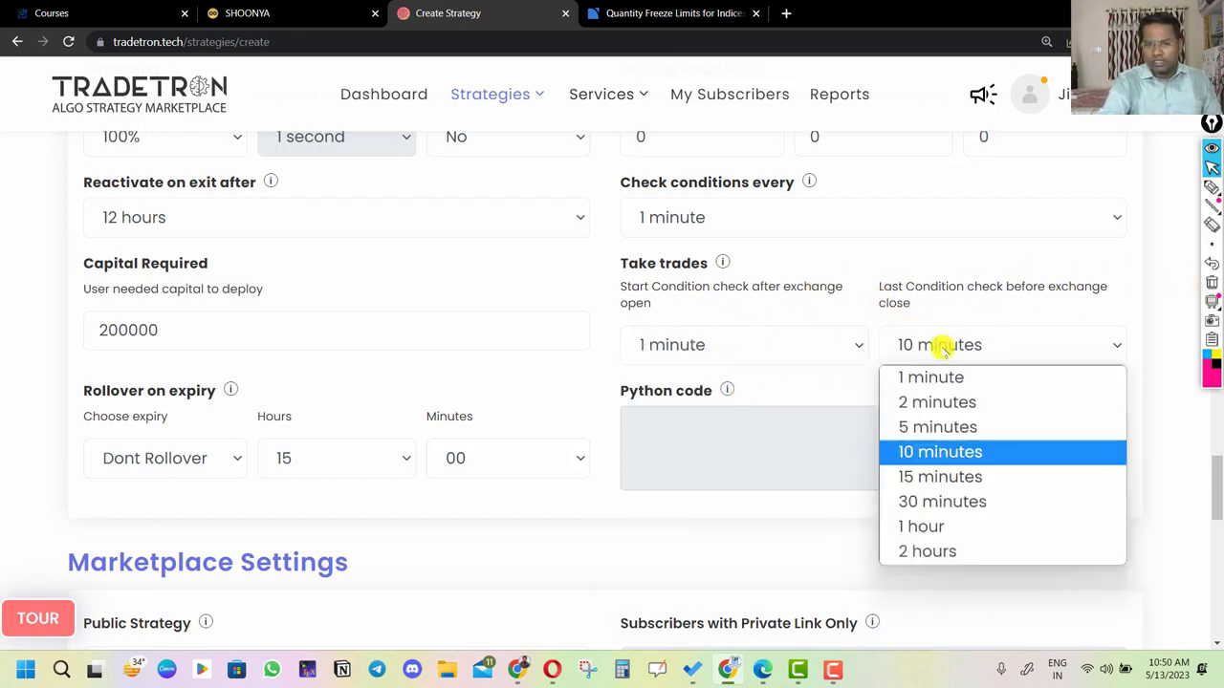
pyautogui.click(942, 377)
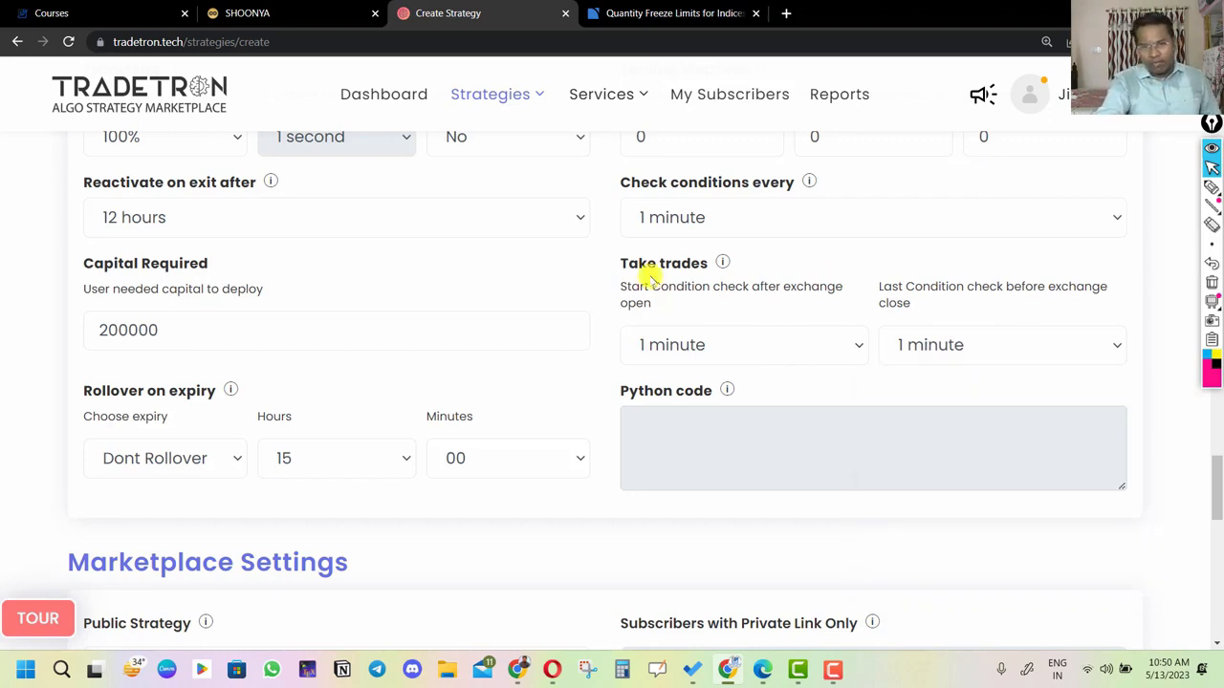
# Step: Examine the time choices for the Take trades start and last condition checks, leaving both selections as they are
pyautogui.click(722, 342)
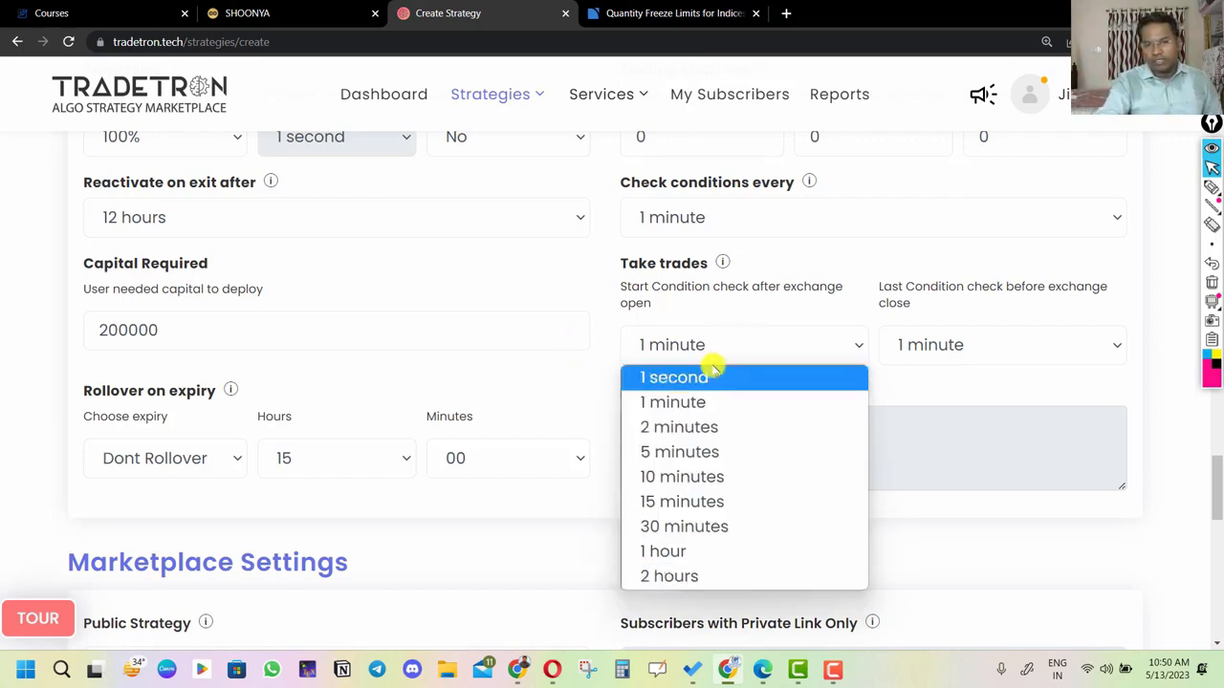
pyautogui.click(759, 347)
pyautogui.click(981, 332)
pyautogui.click(982, 331)
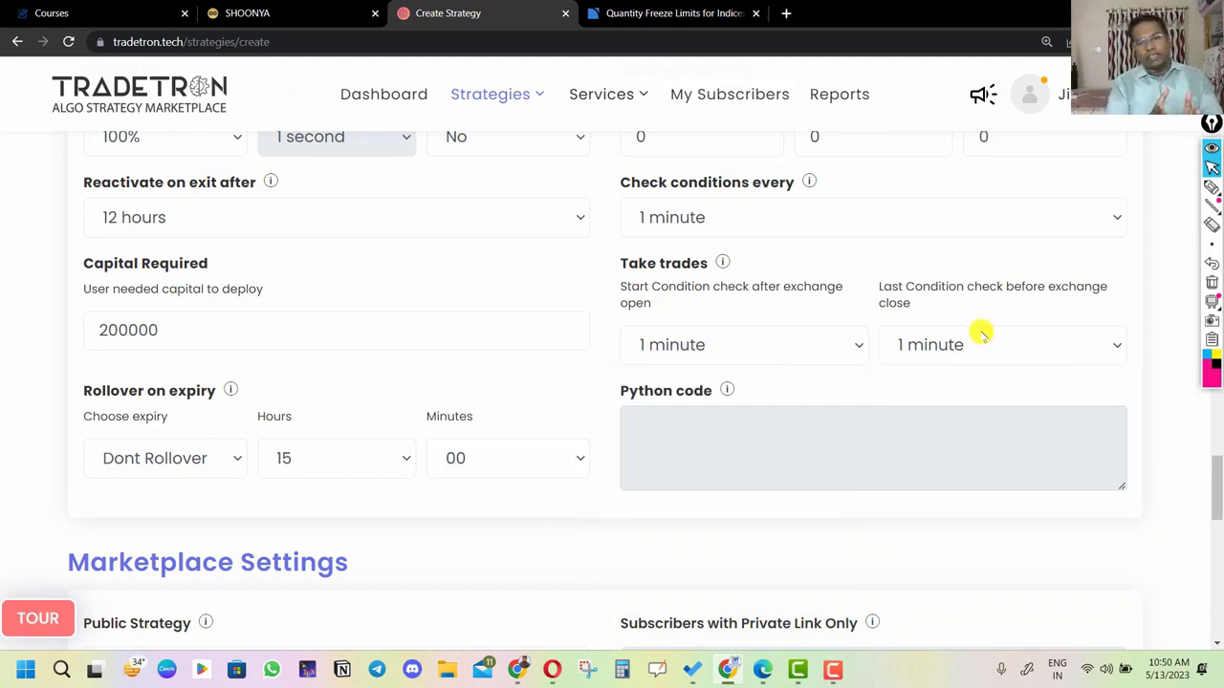
pyautogui.click(982, 331)
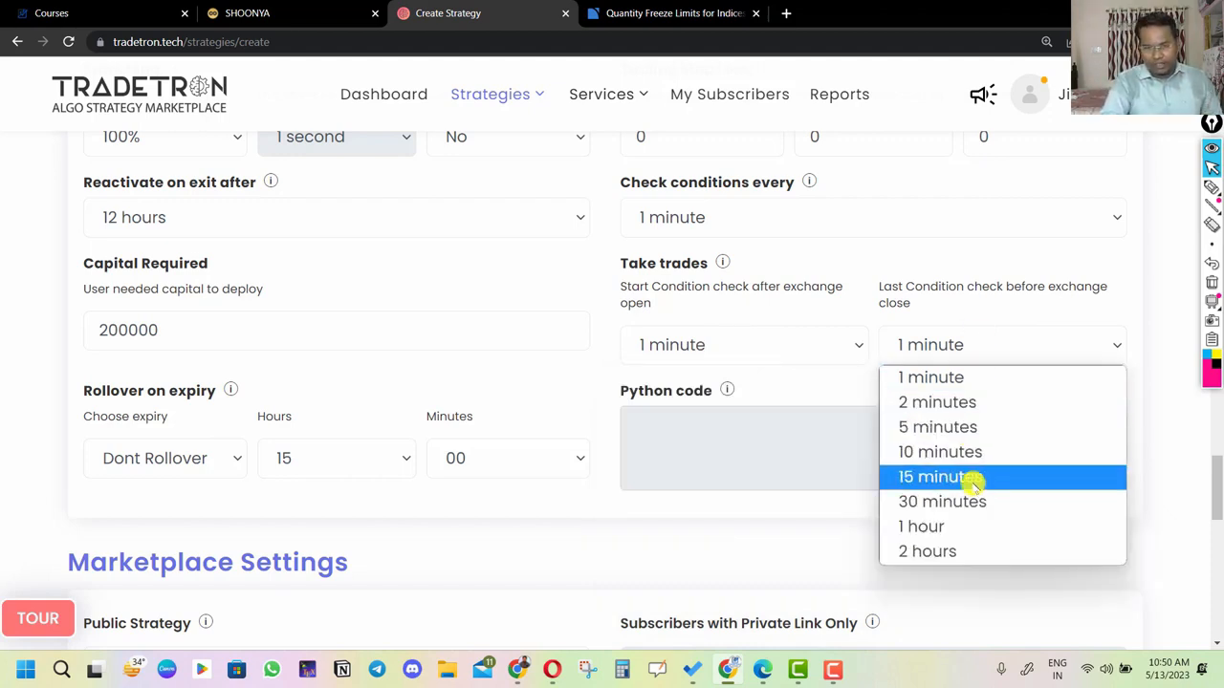
pyautogui.click(656, 368)
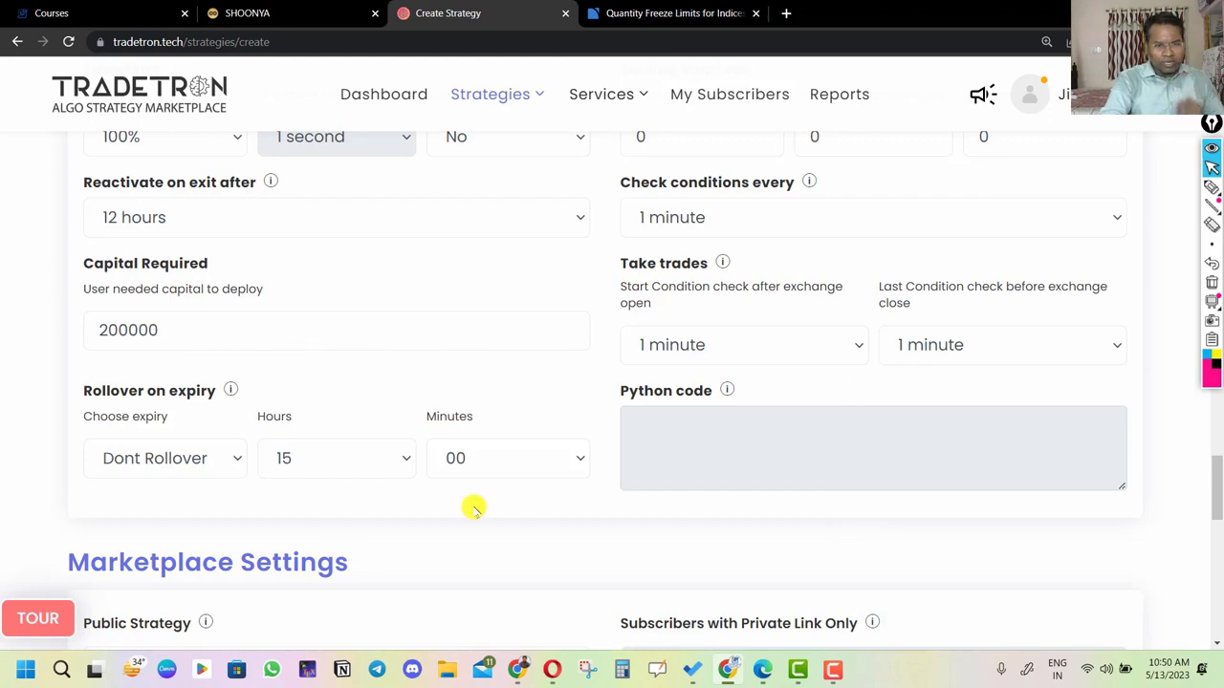
# Step: Examine the Marketplace Settings section and the choices for Public Strategy, leaving the selection as it is
pyautogui.scroll(-1, 464, 487)
pyautogui.scroll(-5, 464, 487)
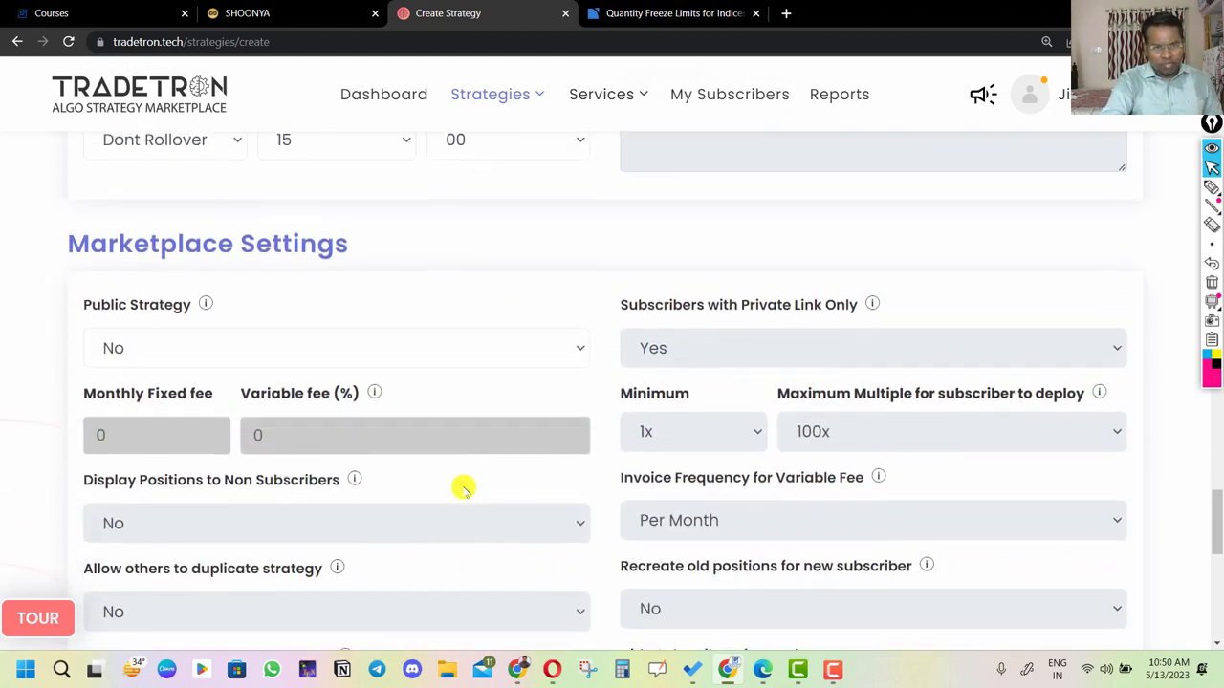
pyautogui.scroll(1, 413, 378)
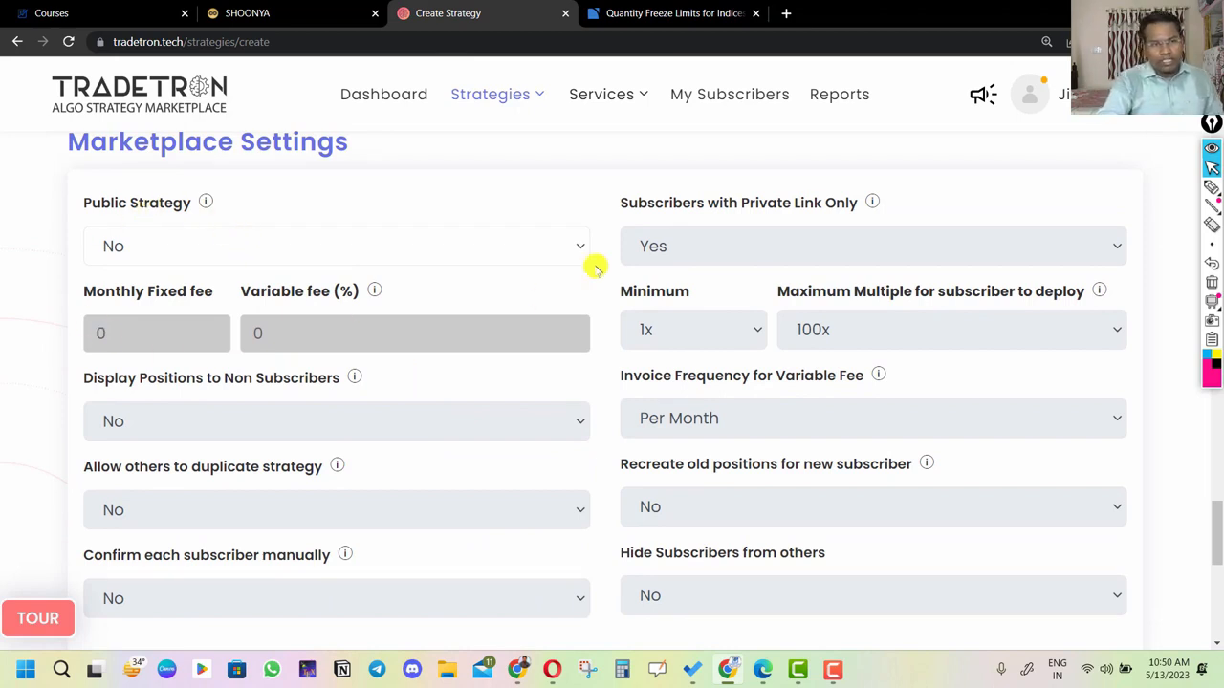
pyautogui.click(208, 249)
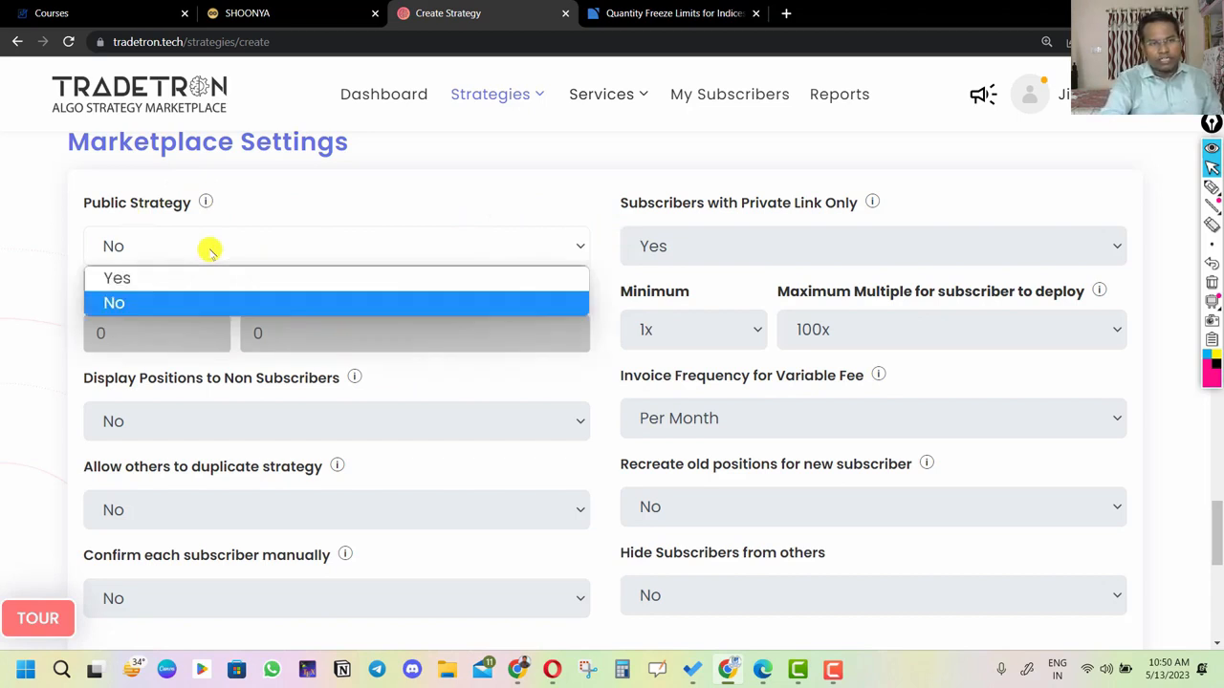
pyautogui.click(403, 197)
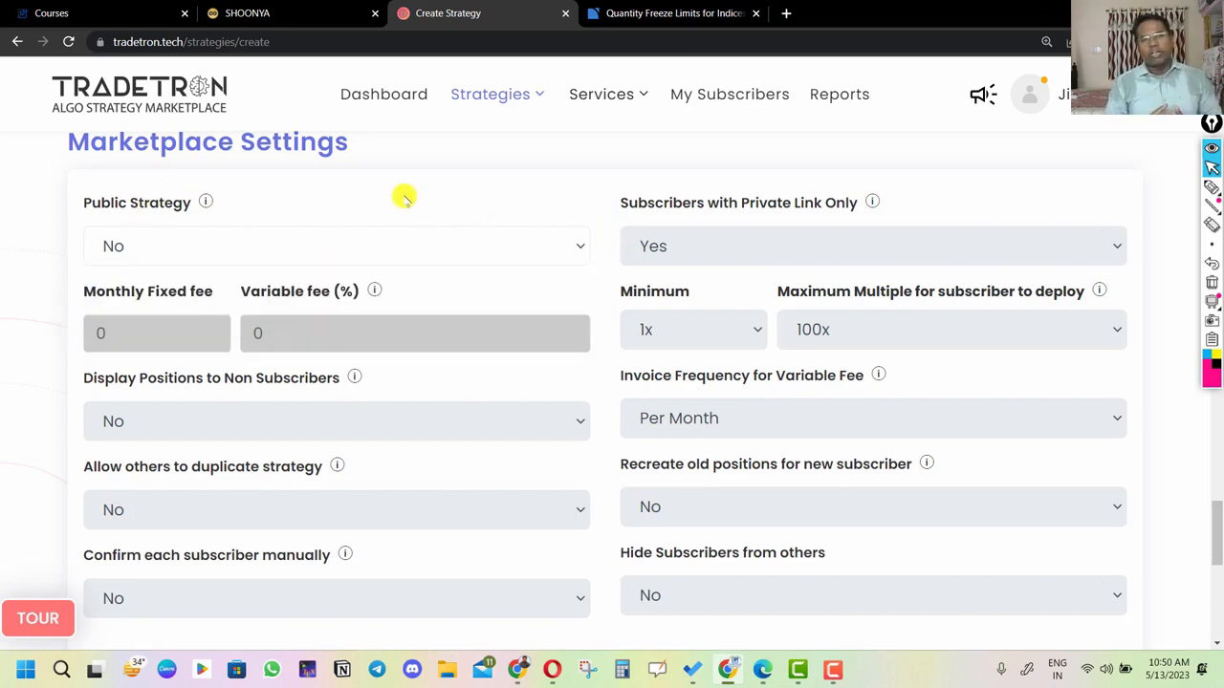